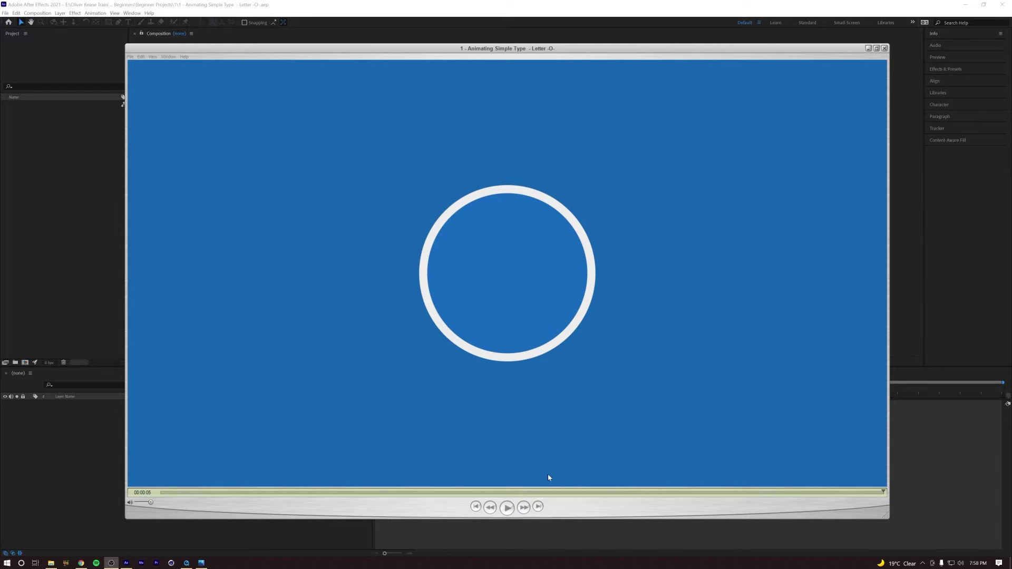
- Play the finished letter O animation, view the Brand Refresh reference shot on Dribbble in Chrome, and return to After Effects
left_click(504, 512)
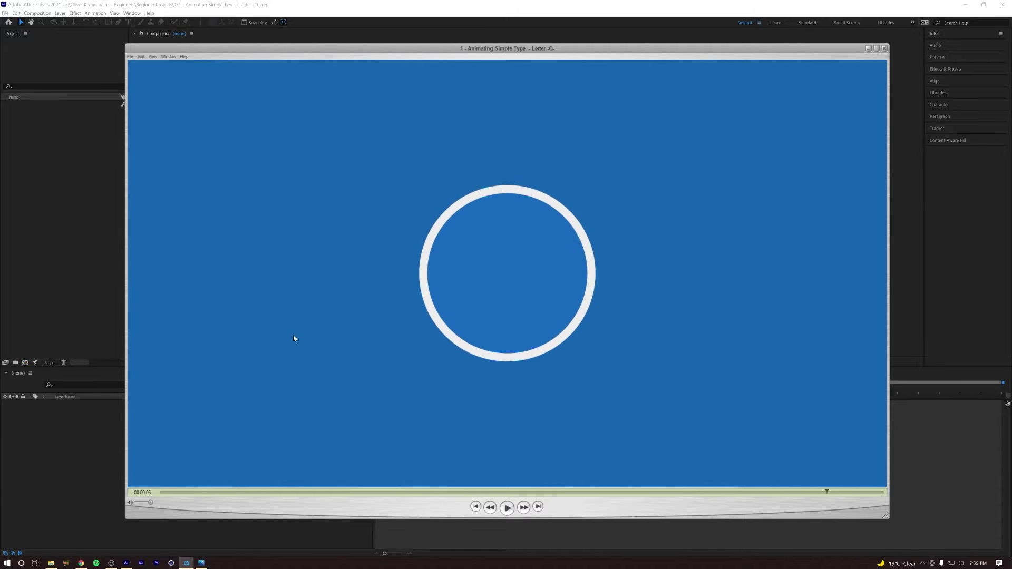
left_click(81, 563)
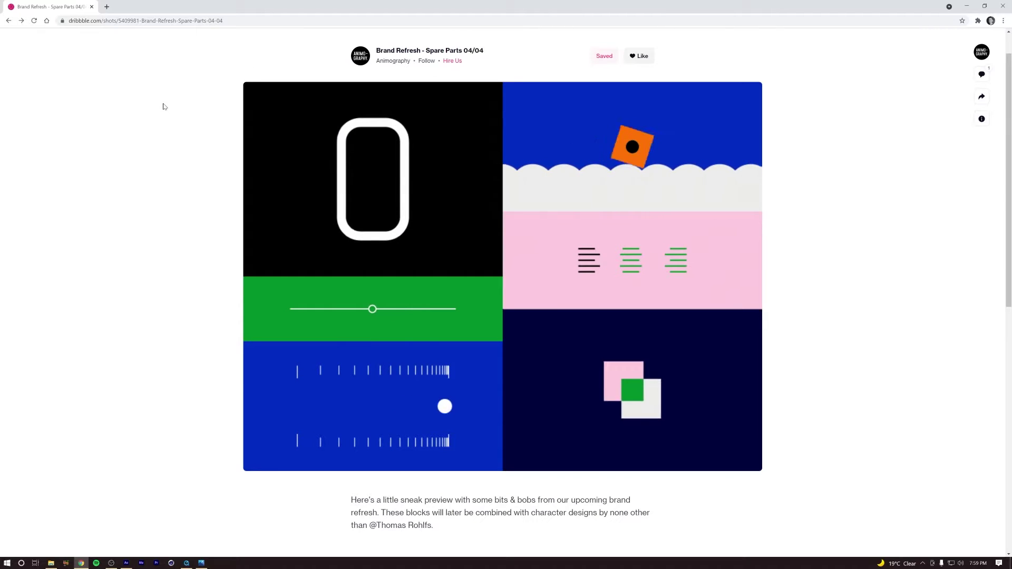
left_click_drag(433, 526, 376, 525)
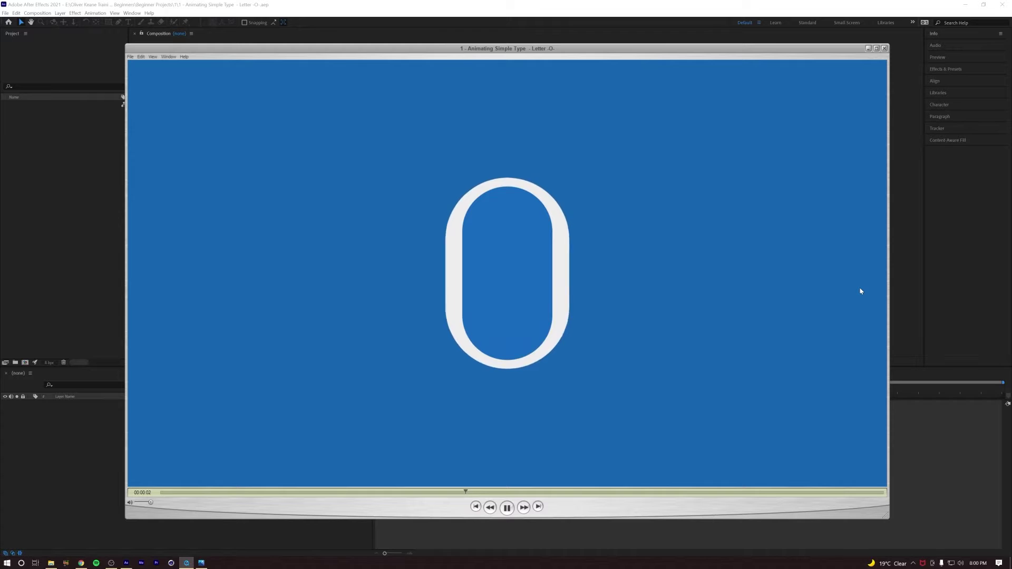
left_click(68, 155)
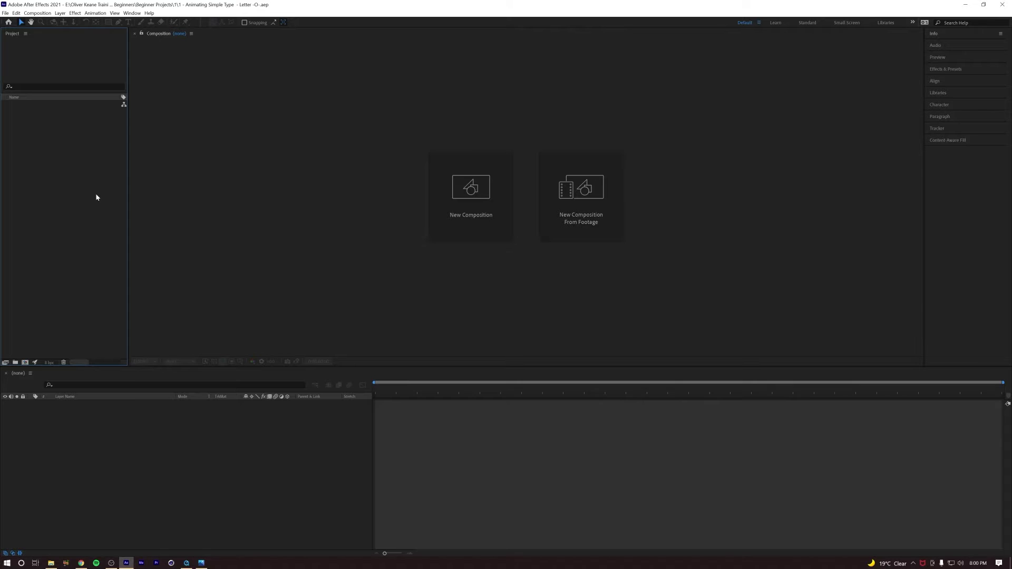
- Create a new composition named Letter O with a duration of 0:00:06:00
left_click(37, 13)
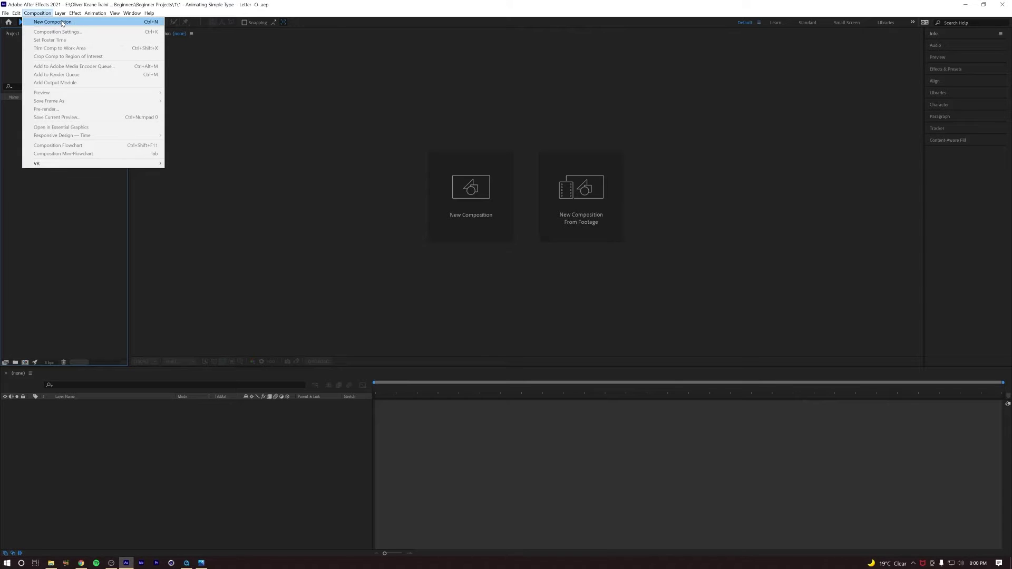
left_click(61, 23)
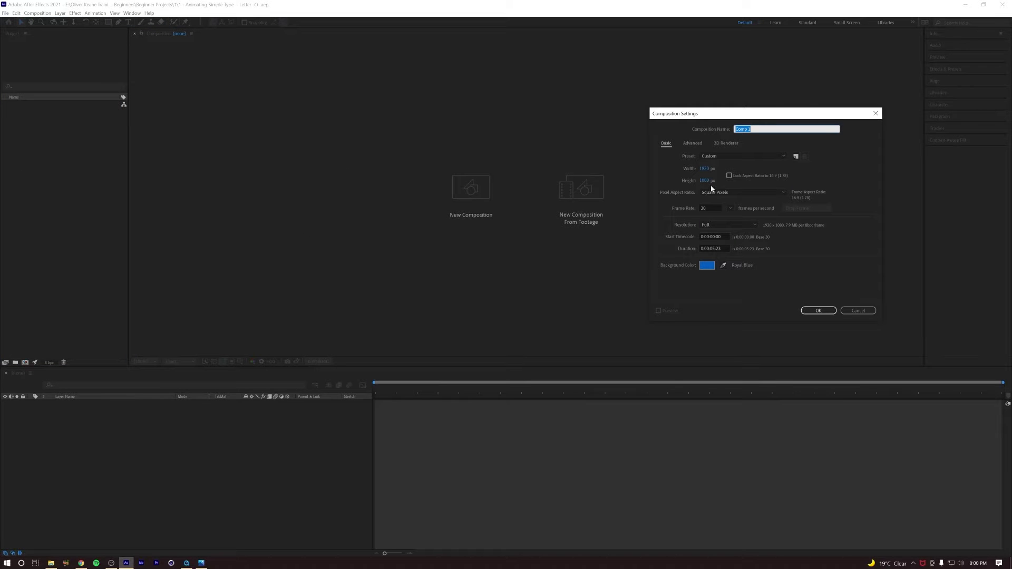
left_click(714, 248)
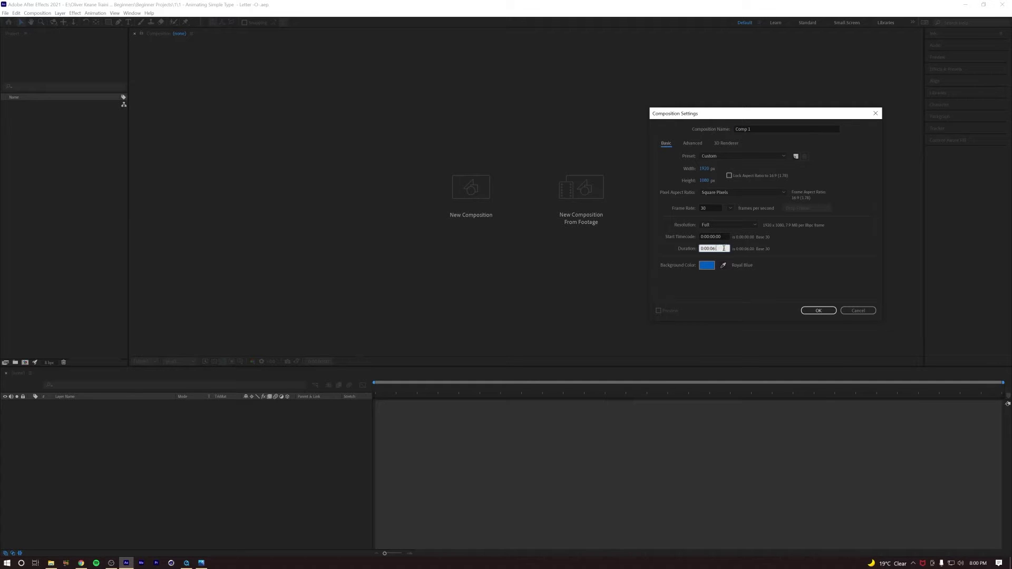
left_click(759, 129)
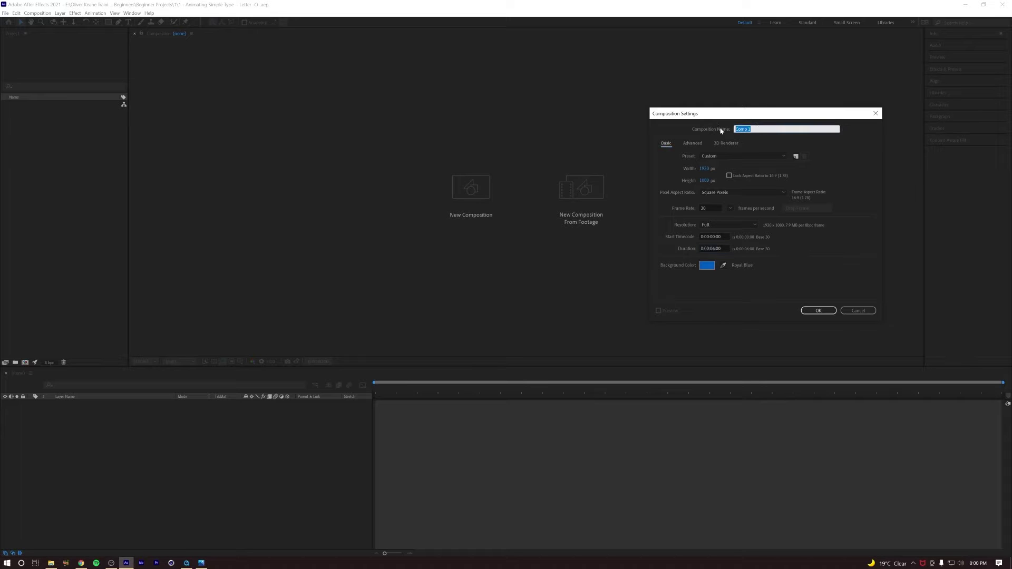
type("Letter O")
left_click(823, 310)
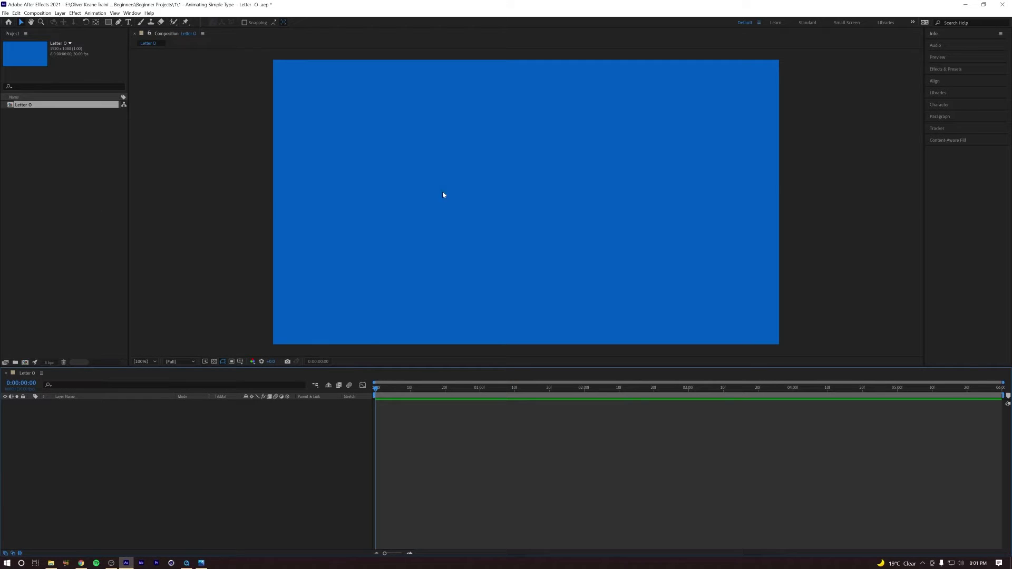
- Create a new 1920 x 1080 px solid layer in a bright royal blue
left_click(59, 13)
mouse_move(158, 21)
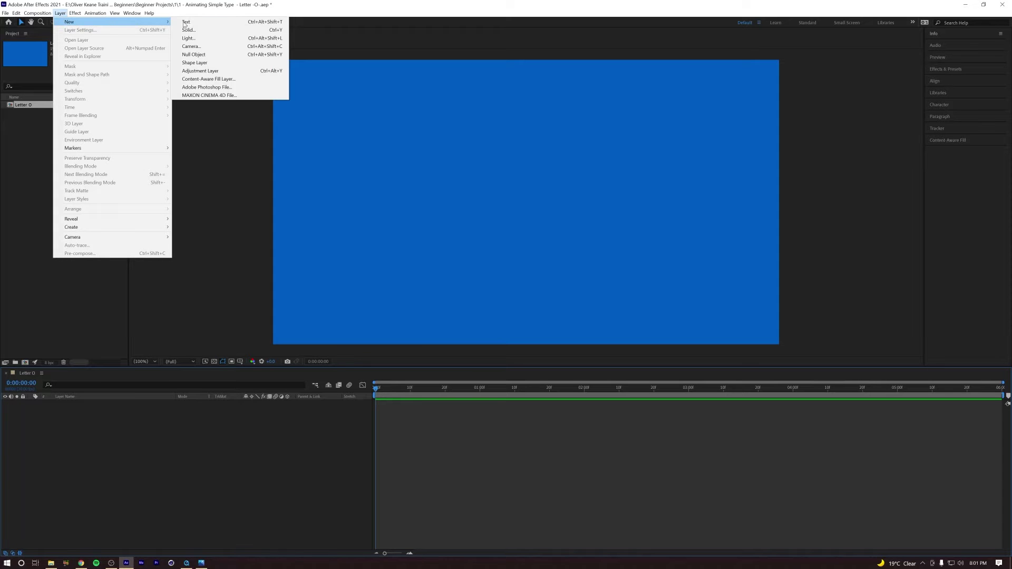
left_click(189, 30)
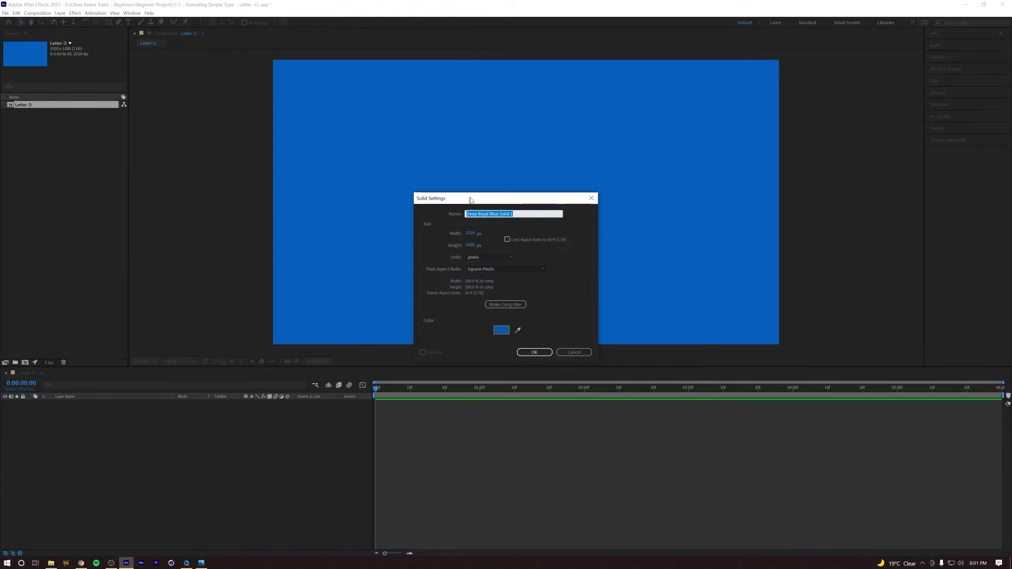
left_click(735, 303)
left_click(476, 154)
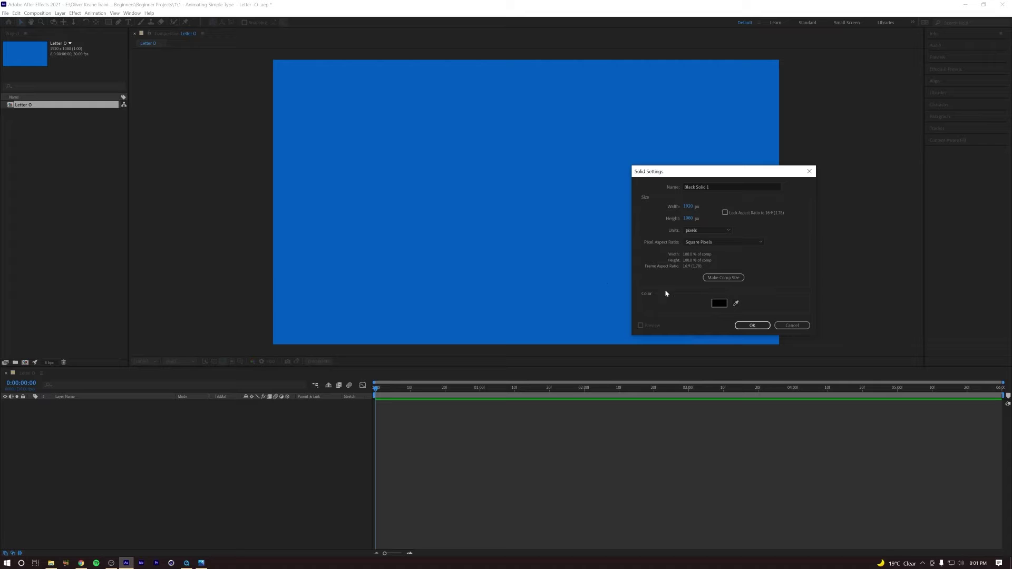
left_click(735, 304)
left_click(725, 304)
left_click(723, 305)
left_click(372, 258)
mouse_move(354, 221)
left_mouse_down()
mouse_move(386, 204)
mouse_move(363, 239)
mouse_move(372, 246)
mouse_move(366, 213)
left_mouse_up()
left_click(373, 249)
left_click(375, 253)
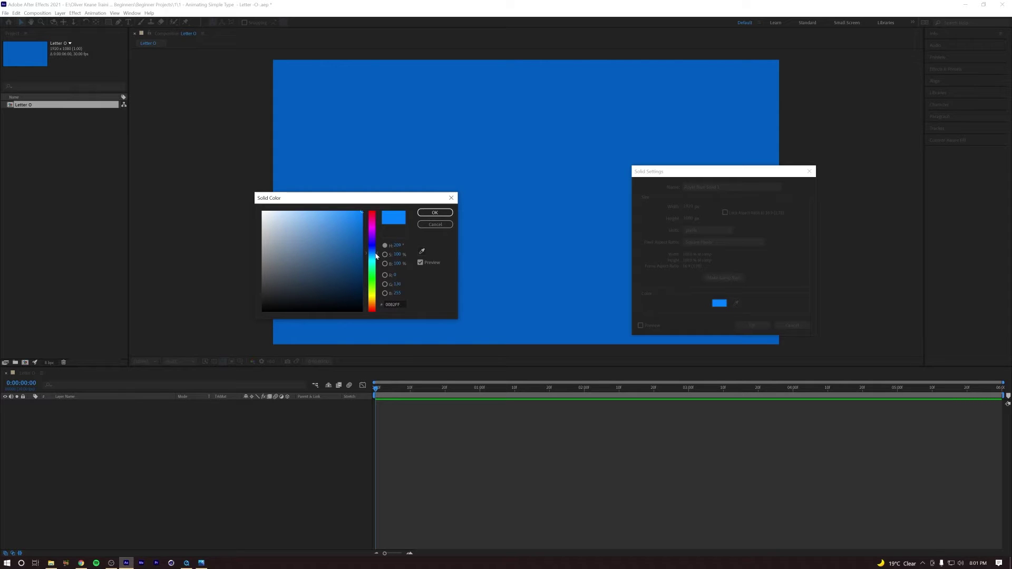
left_click(435, 212)
left_click(752, 325)
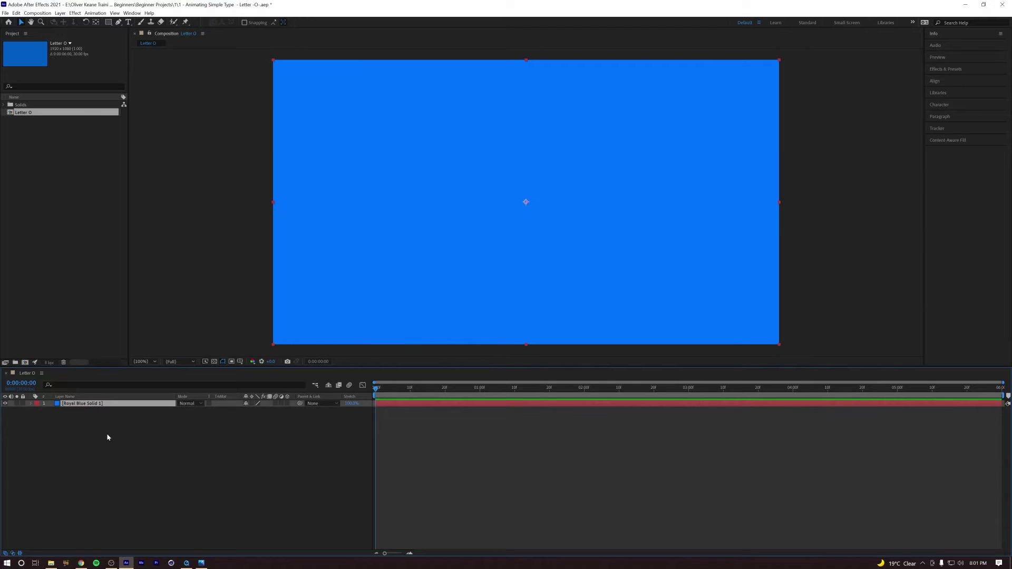
- Rename the blue solid layer as BG
key("Return")
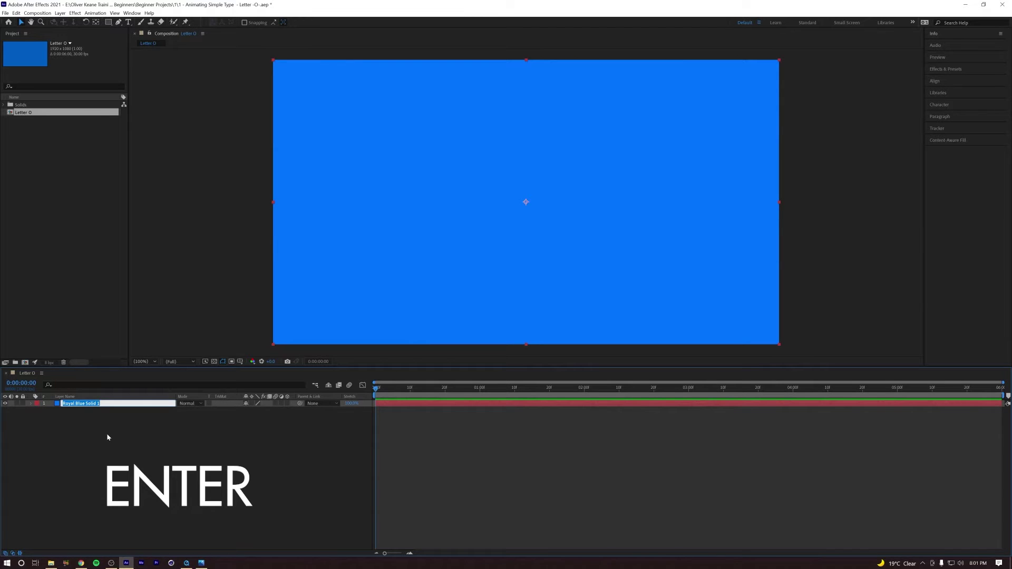
type("BG")
left_click(107, 436)
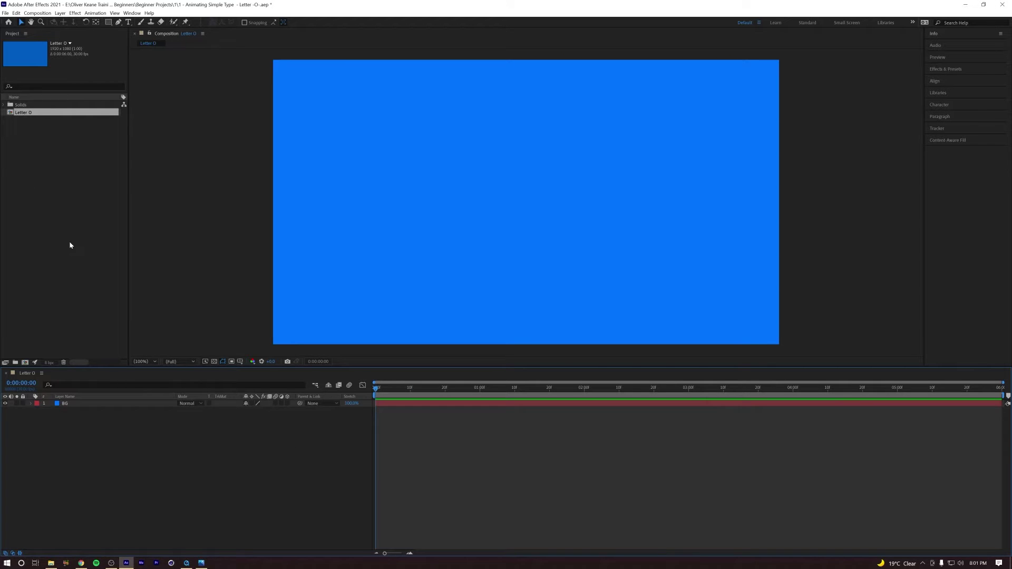
- Replay the finished letter O animation from its beginning to study how the shape changes between circle and rounded rectangle
left_click(188, 563)
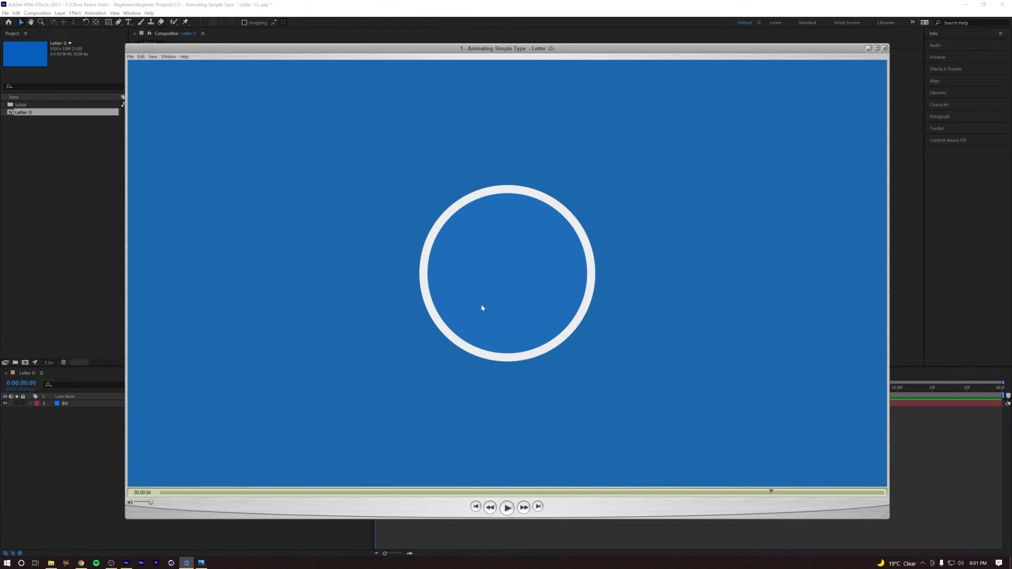
left_click(507, 507)
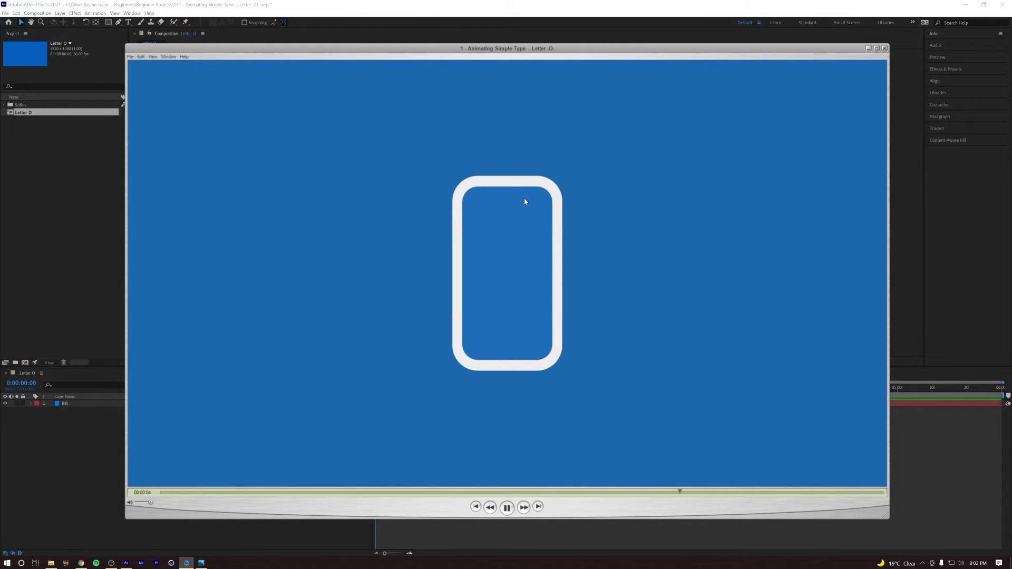
left_click(475, 506)
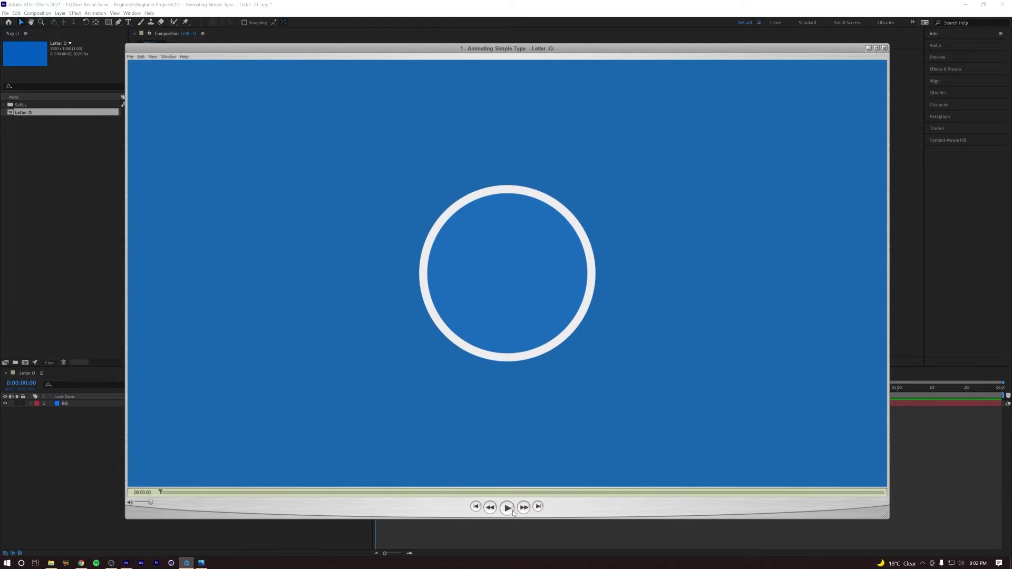
left_click(509, 510)
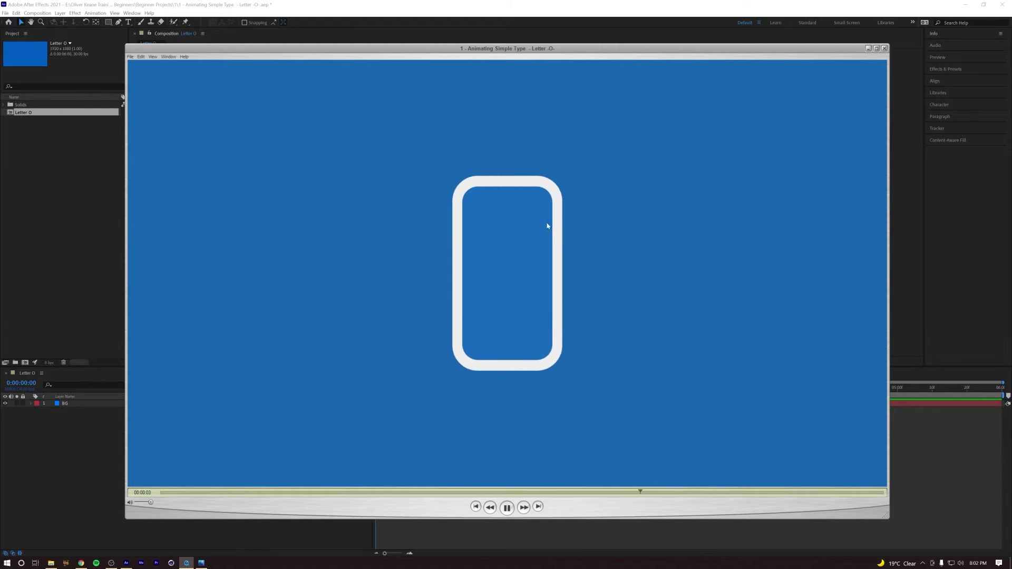
left_click(505, 508)
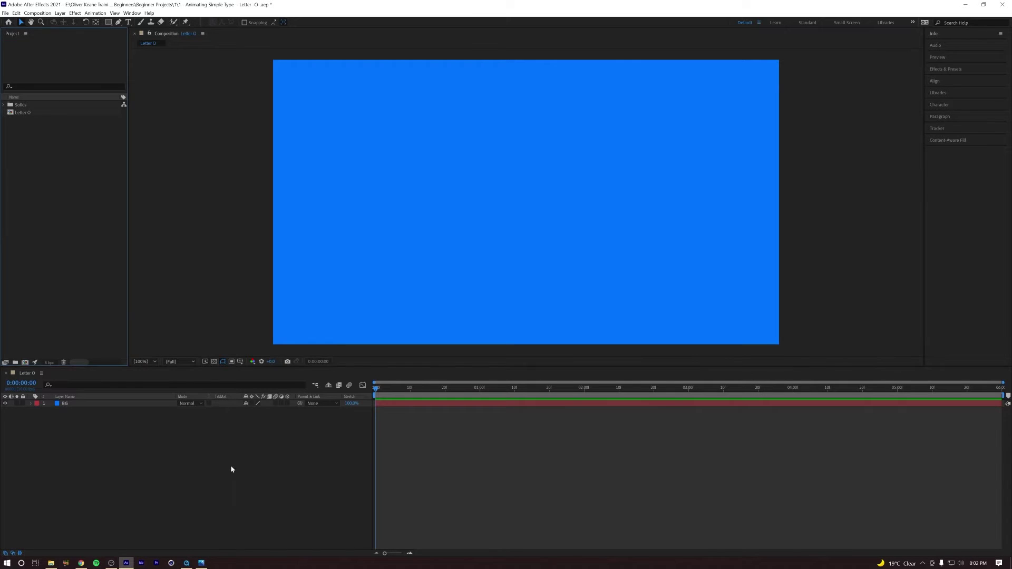
- Create an empty shape layer above BG and add a rectangle path to its contents
left_click(231, 469)
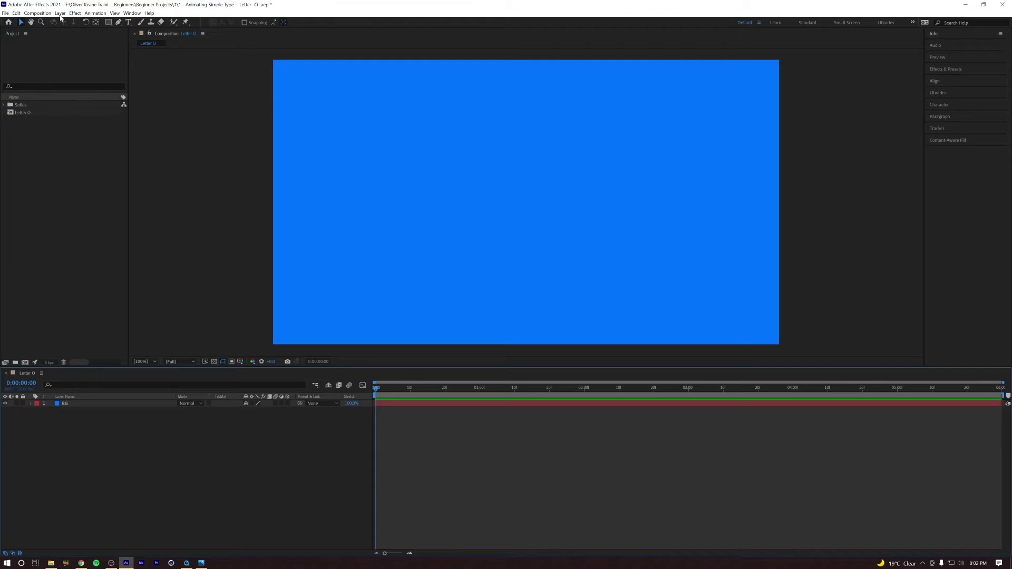
left_click(60, 13)
mouse_move(65, 21)
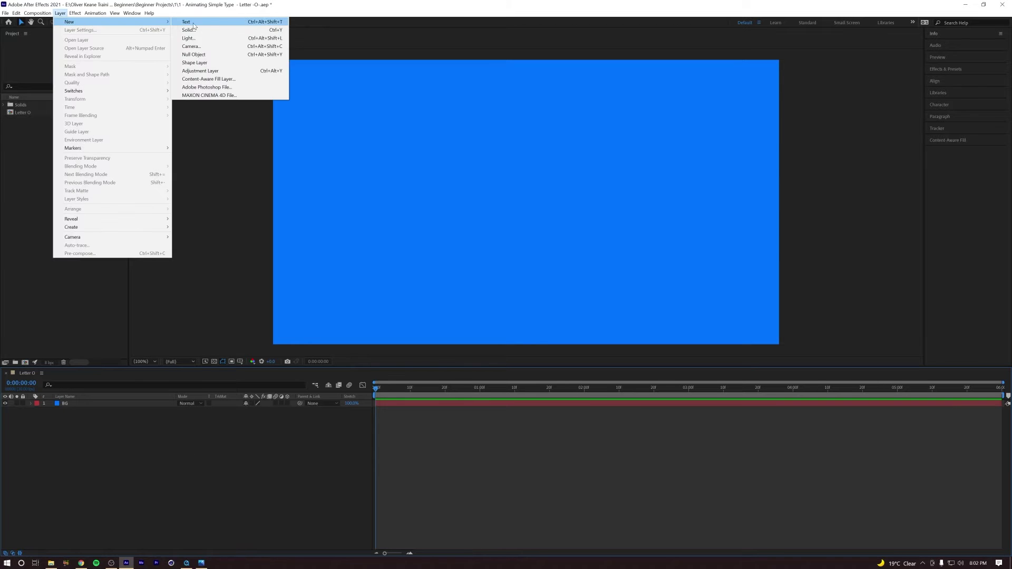
left_click(217, 63)
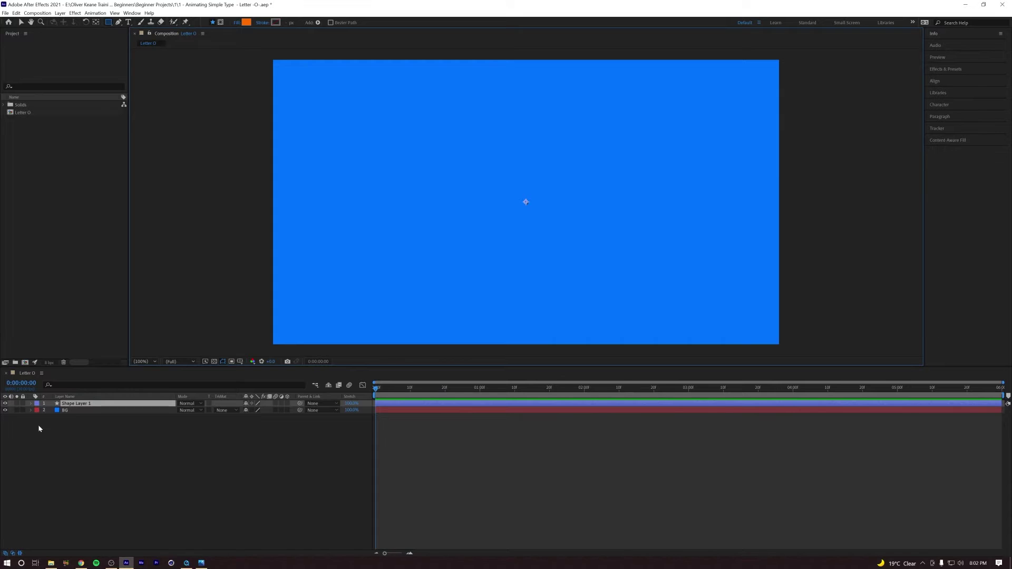
left_click(30, 403)
left_click(291, 411)
left_click(231, 252)
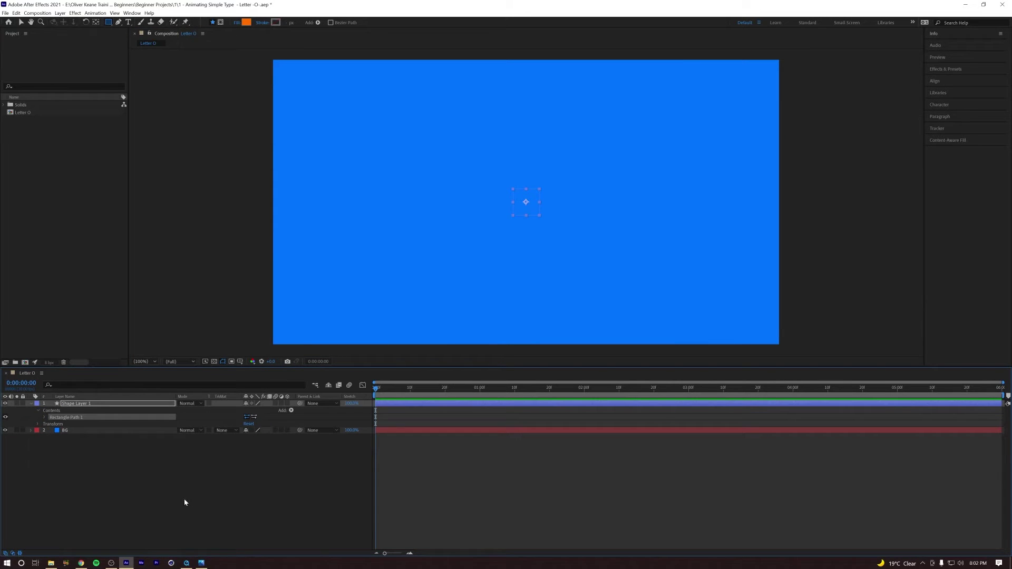
- Add a fill to the shape layer and set its color to white
left_click(292, 410)
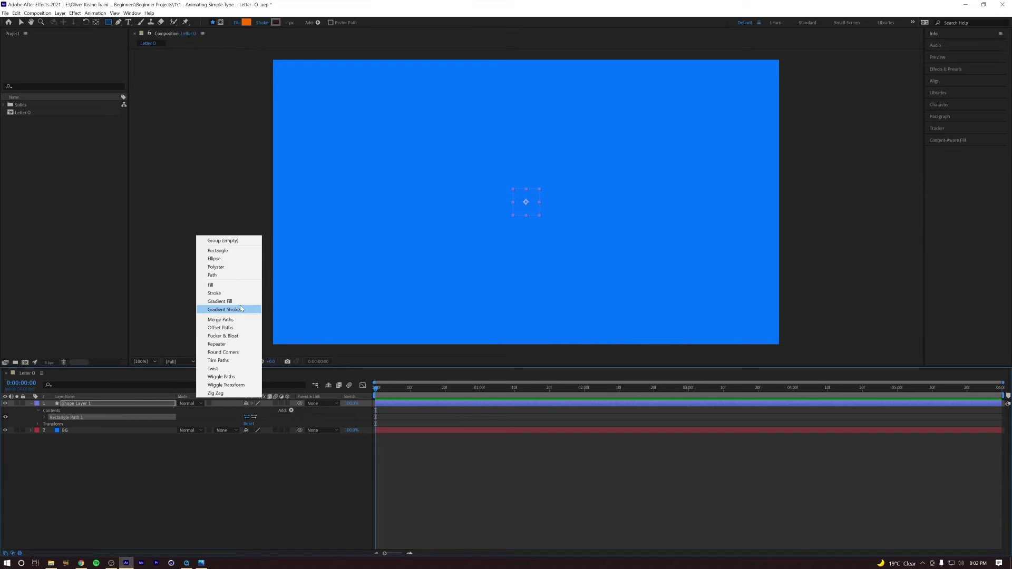
left_click(236, 285)
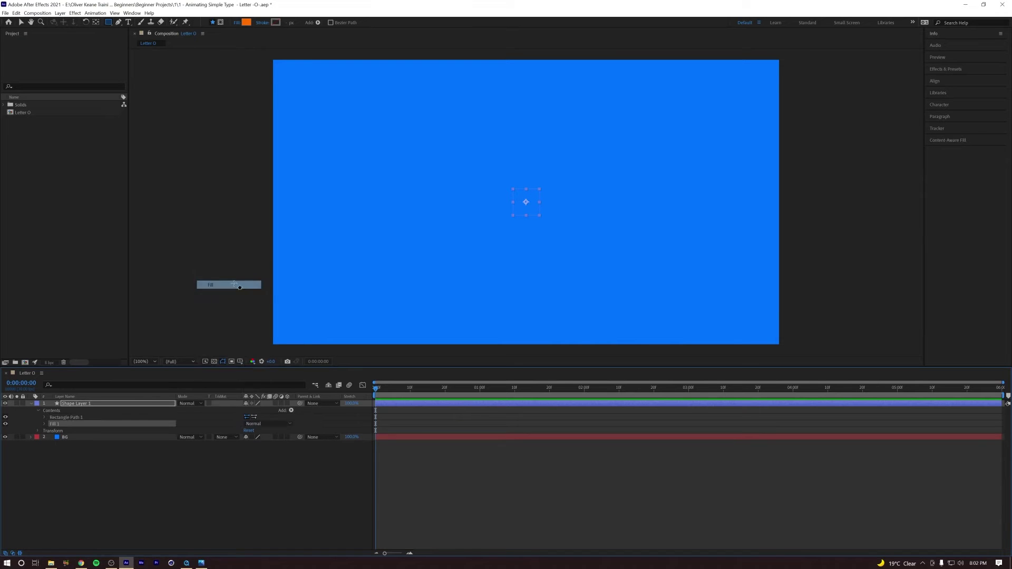
left_click(45, 424)
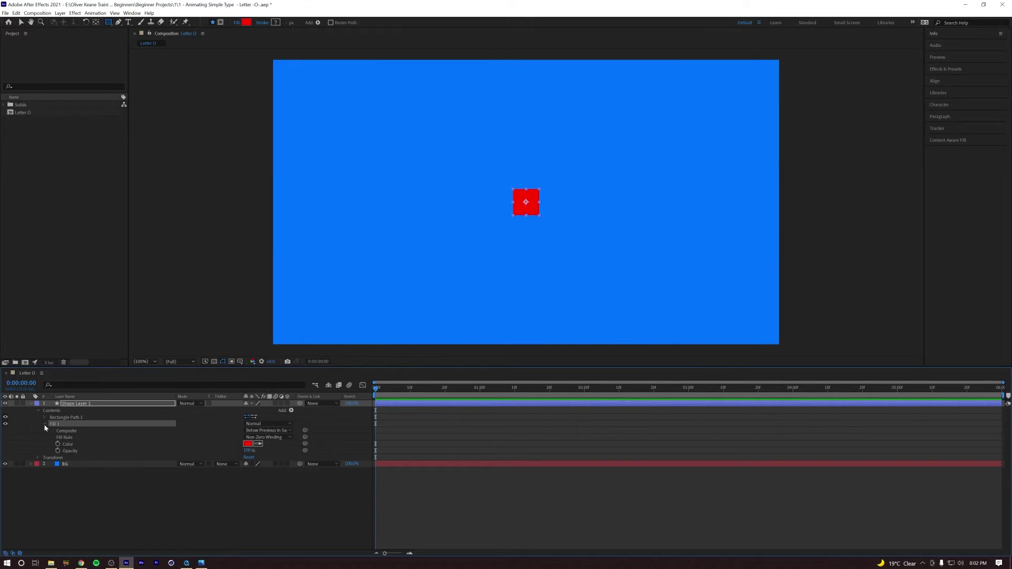
left_click(248, 444)
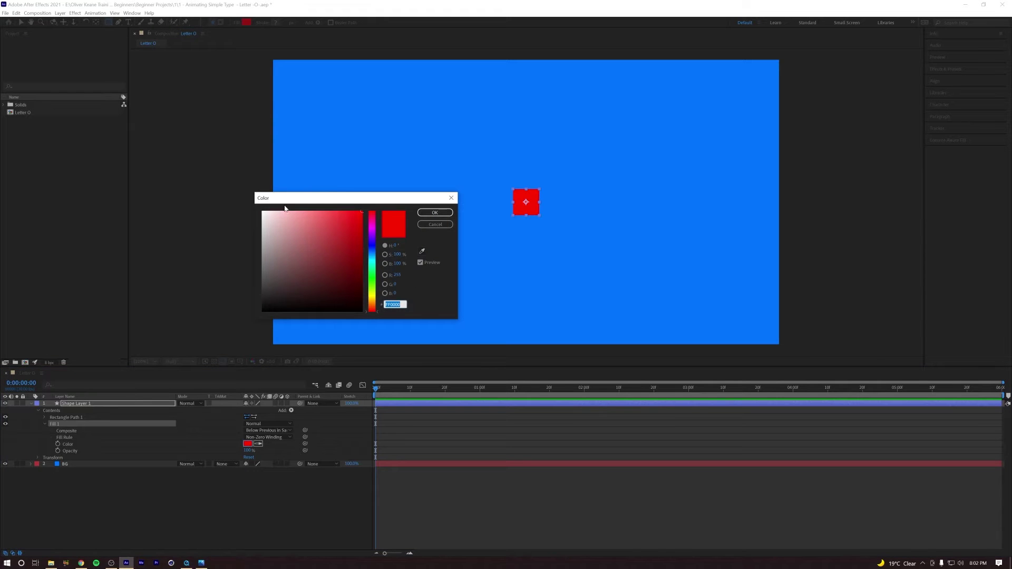
left_click(259, 214)
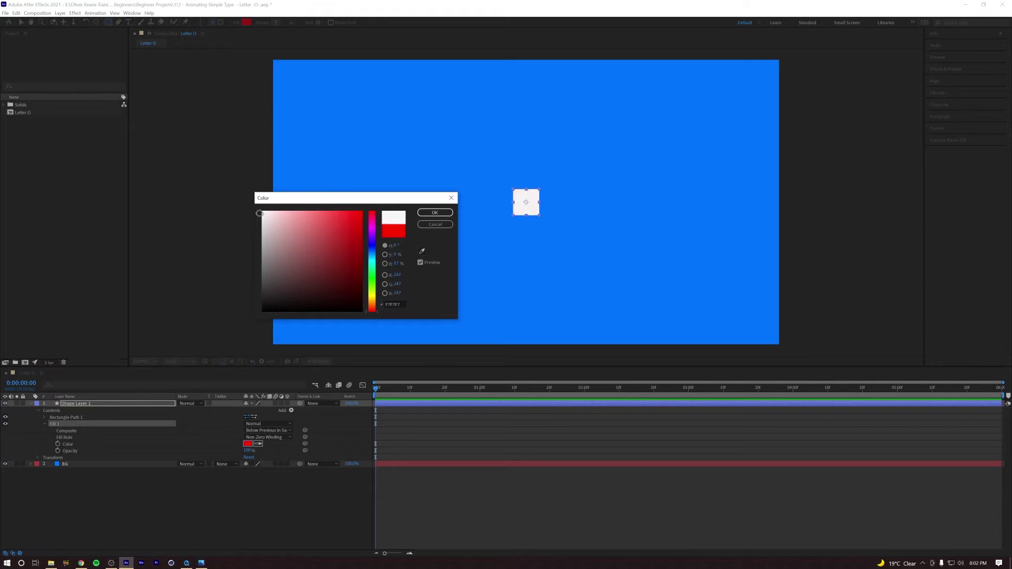
left_click(435, 213)
- Set the rectangle path's size to 500 by 500 with proportions linked
left_click(50, 418)
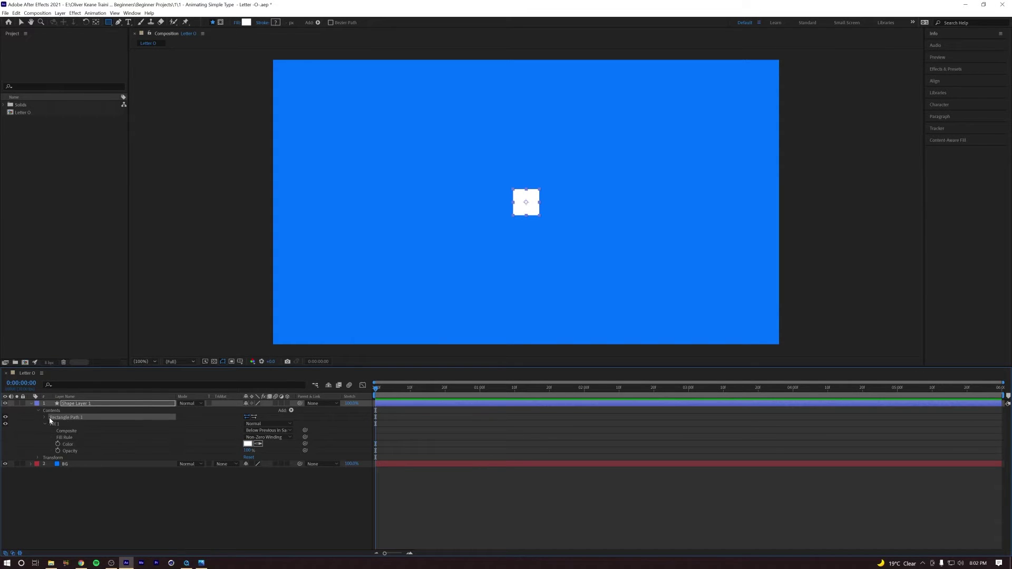
left_click(45, 418)
left_click_drag(255, 424, 338, 420)
left_click(255, 424)
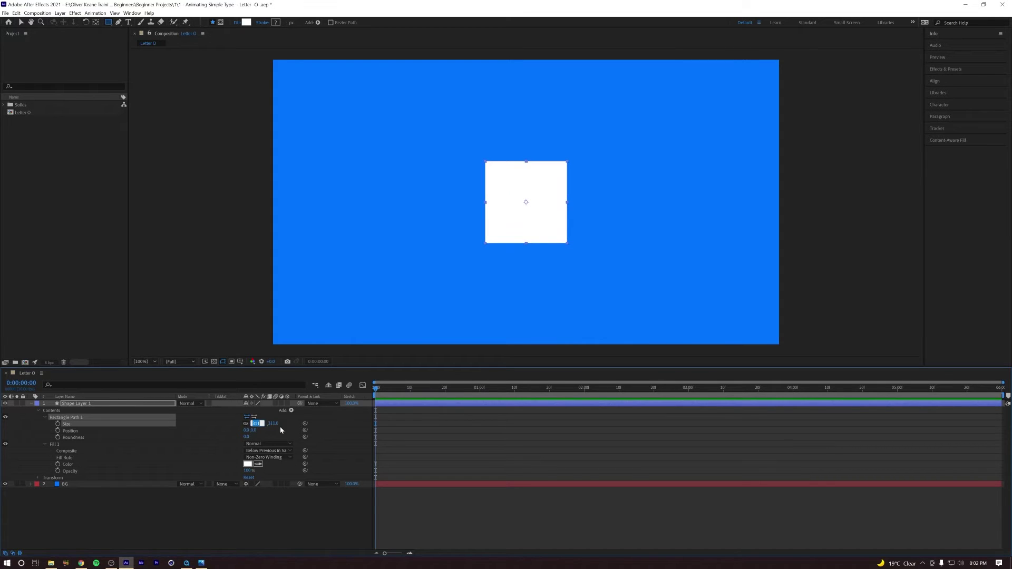
type("500")
key("Return")
left_click(316, 534)
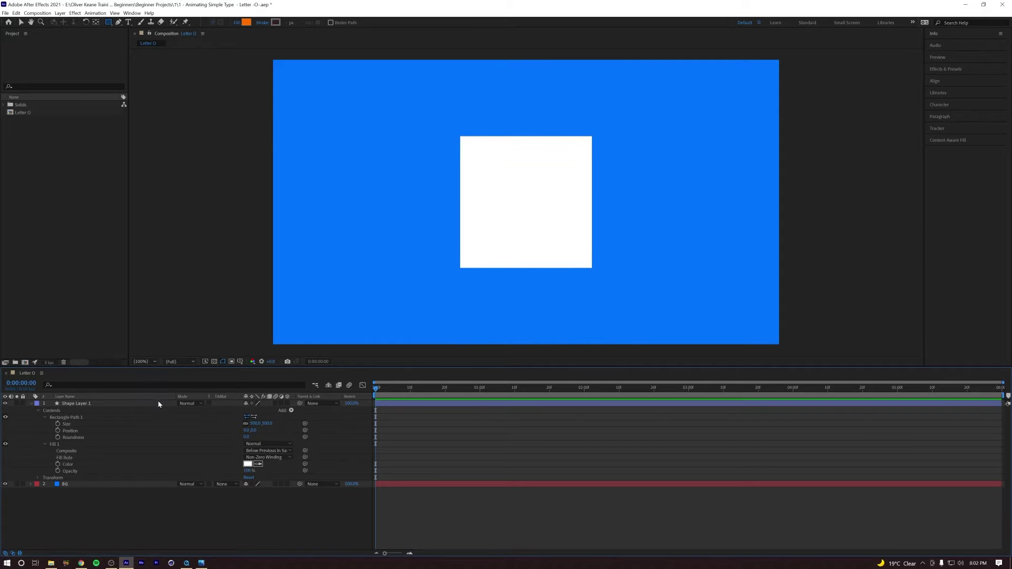
- Rename the white square's shape layer as Outter O
left_click(89, 404)
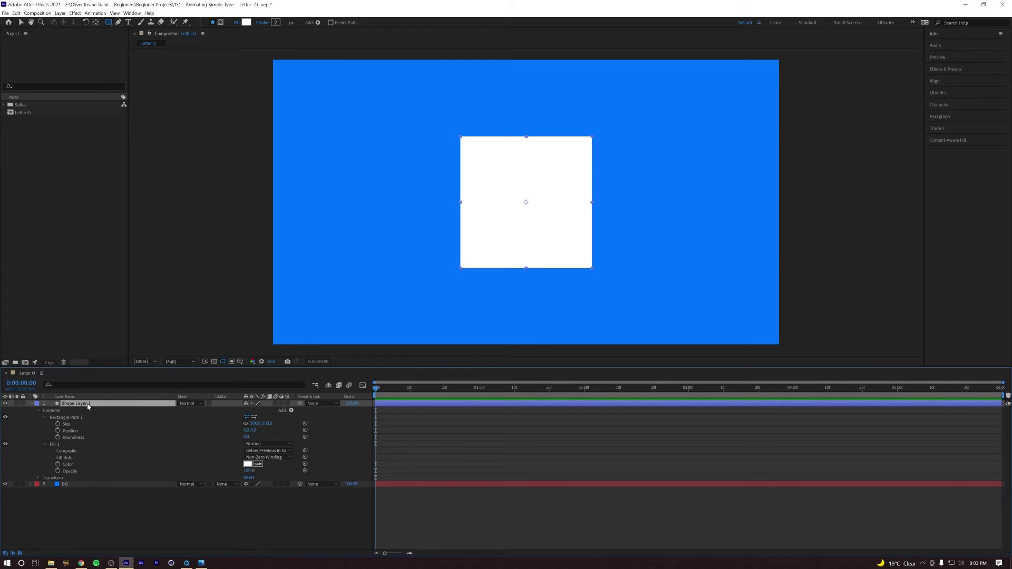
key("Return")
type("Outter O")
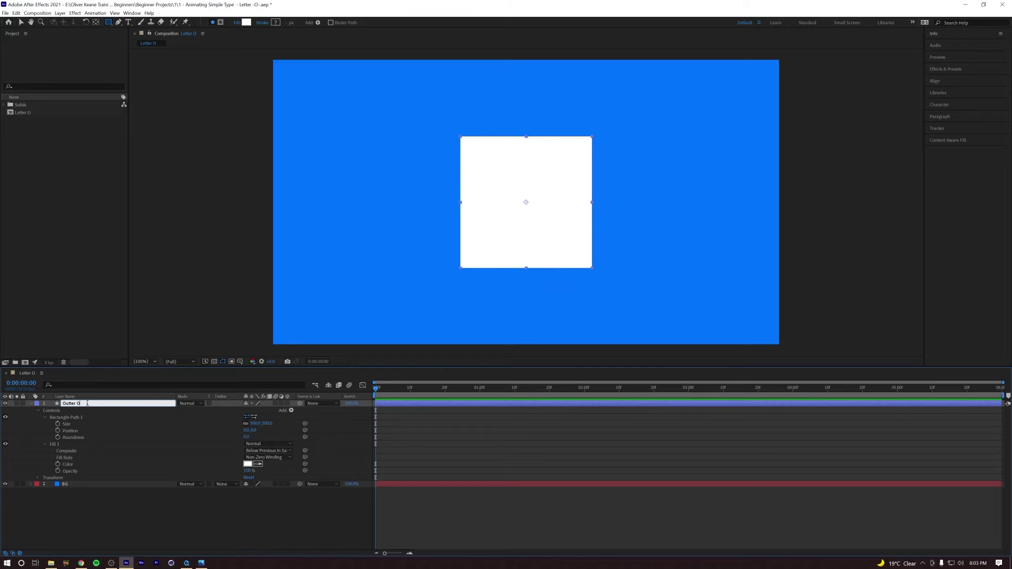
left_click(133, 535)
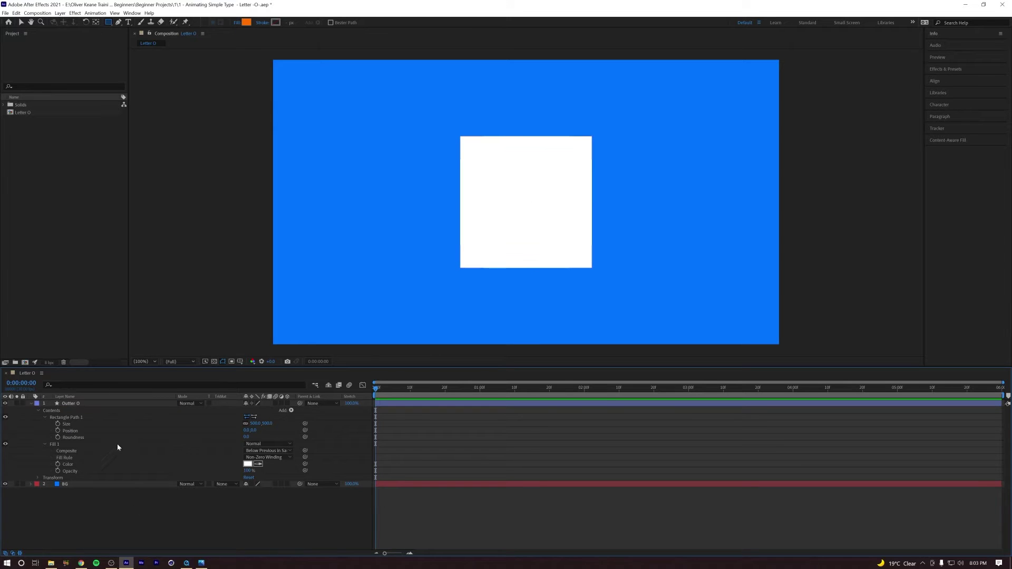
left_click(73, 404)
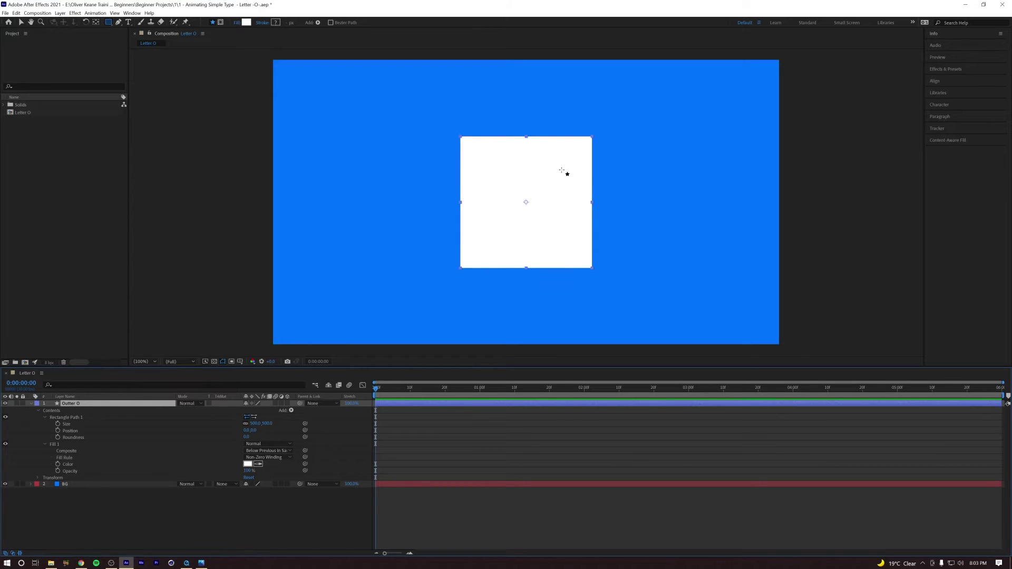
left_click(141, 519)
- Set the Outter O rectangle path's roundness to 250 so the square turns into a full circle
left_click(64, 405)
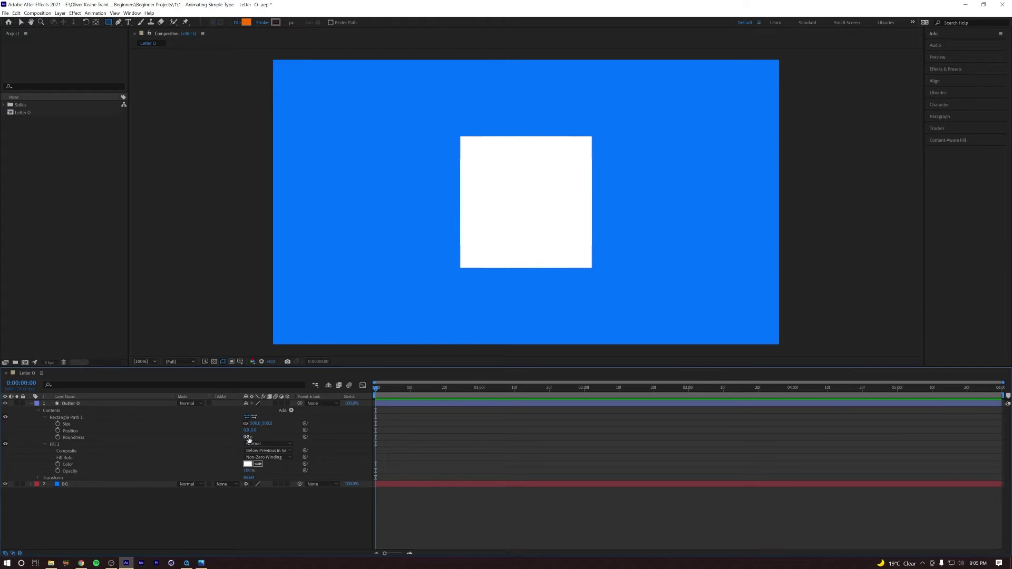
left_click_drag(246, 438, 346, 433)
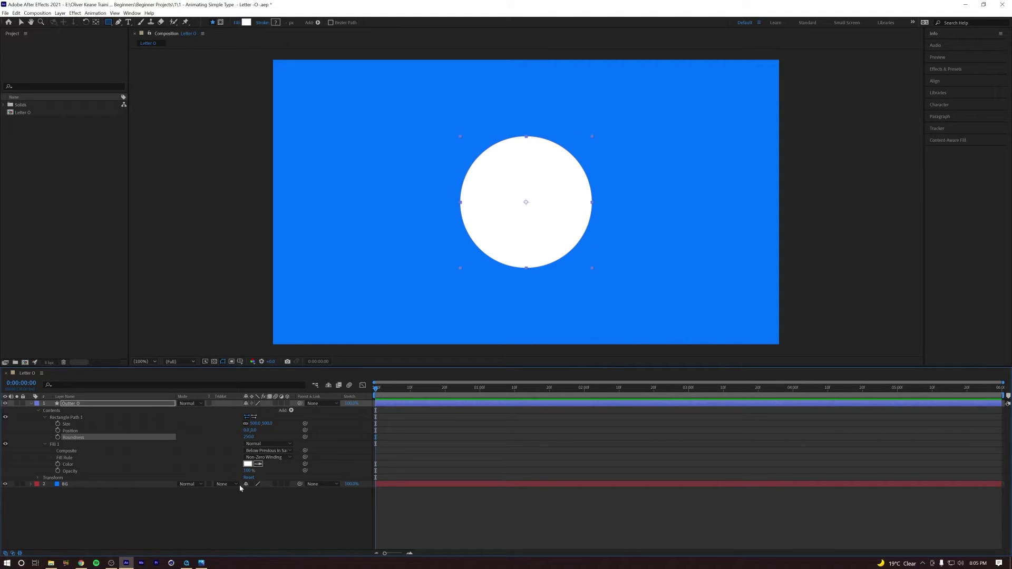
left_click(296, 518)
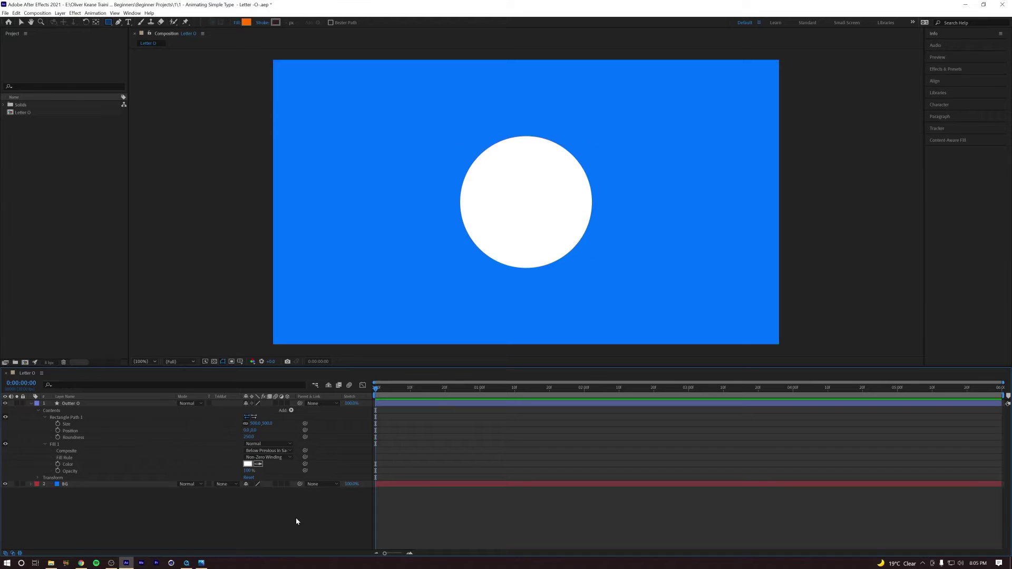
left_click_drag(249, 438, 221, 431)
left_click(249, 437)
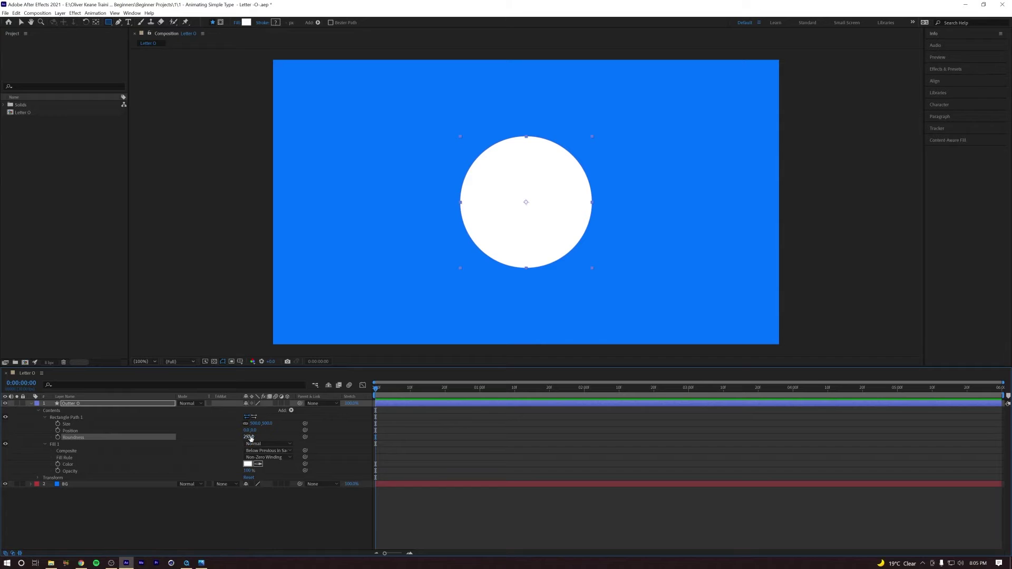
type("2")
key("Return")
left_click(277, 521)
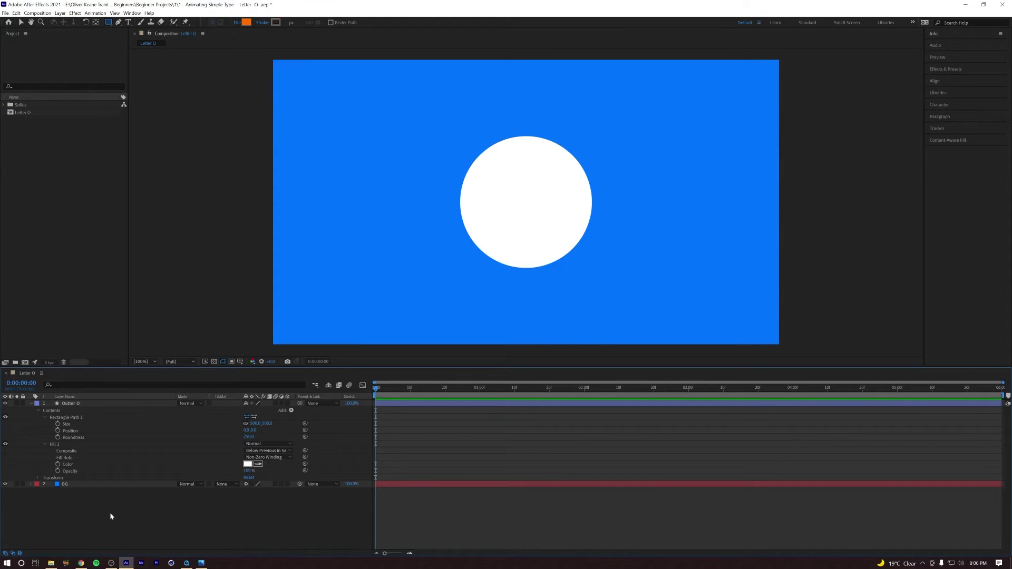
- Collapse the Outter O layer's properties, duplicate the layer and rename the copy as Inner O
left_click(68, 404)
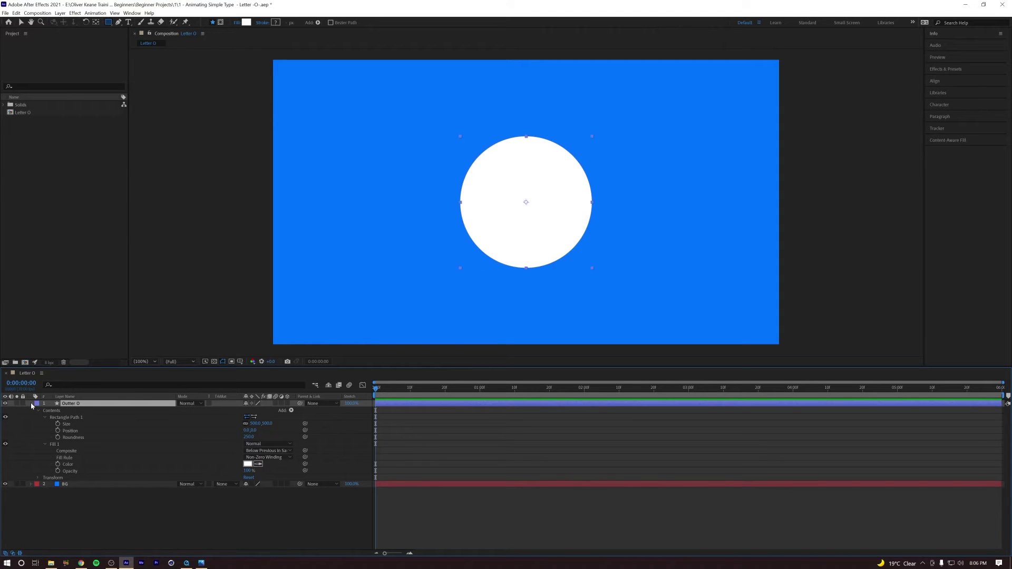
left_click(31, 404)
left_click(71, 426)
left_click(77, 405)
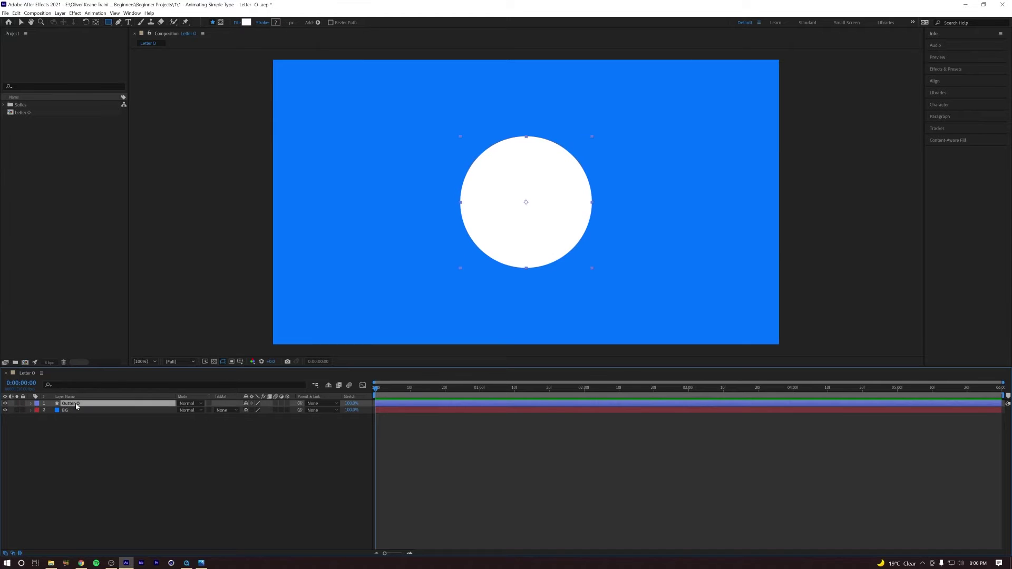
key("ctrl+d")
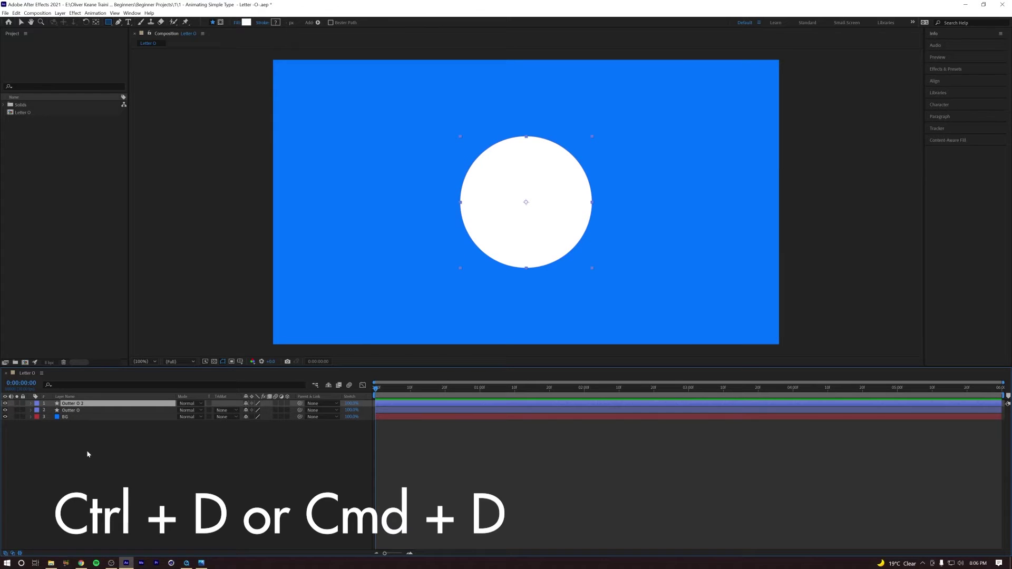
key("Return")
key("BackSpace")
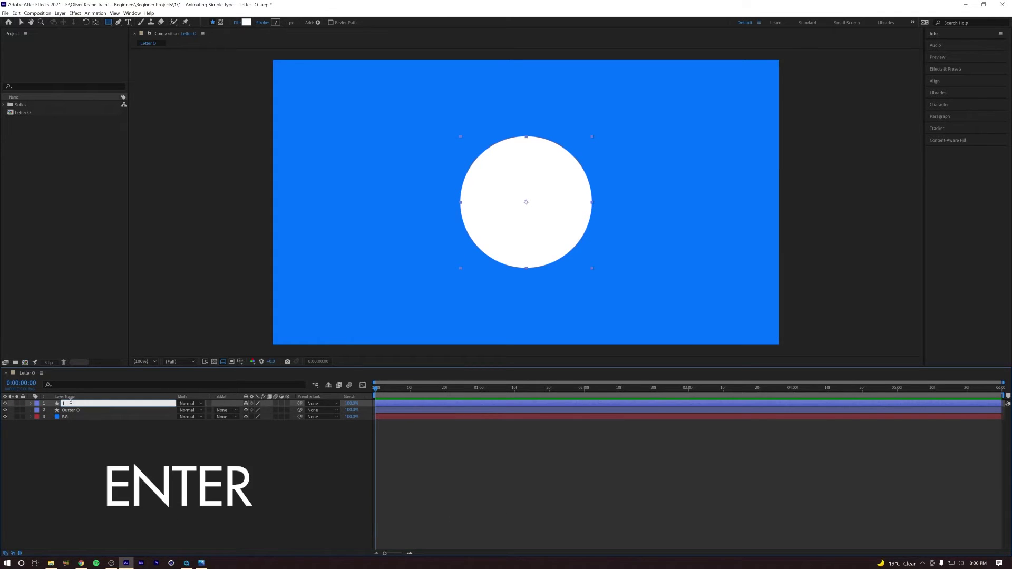
type("Inner O")
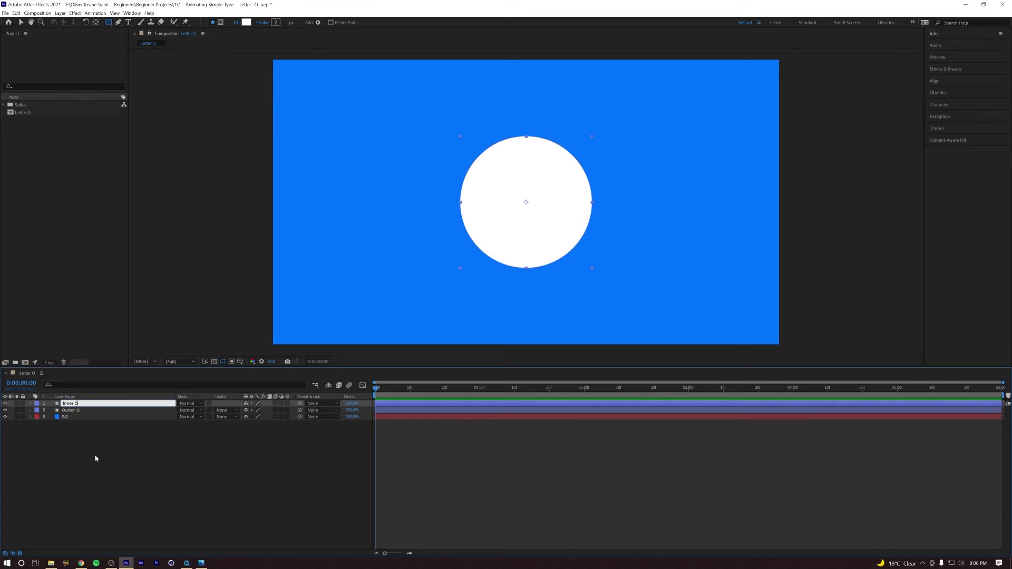
key("Return")
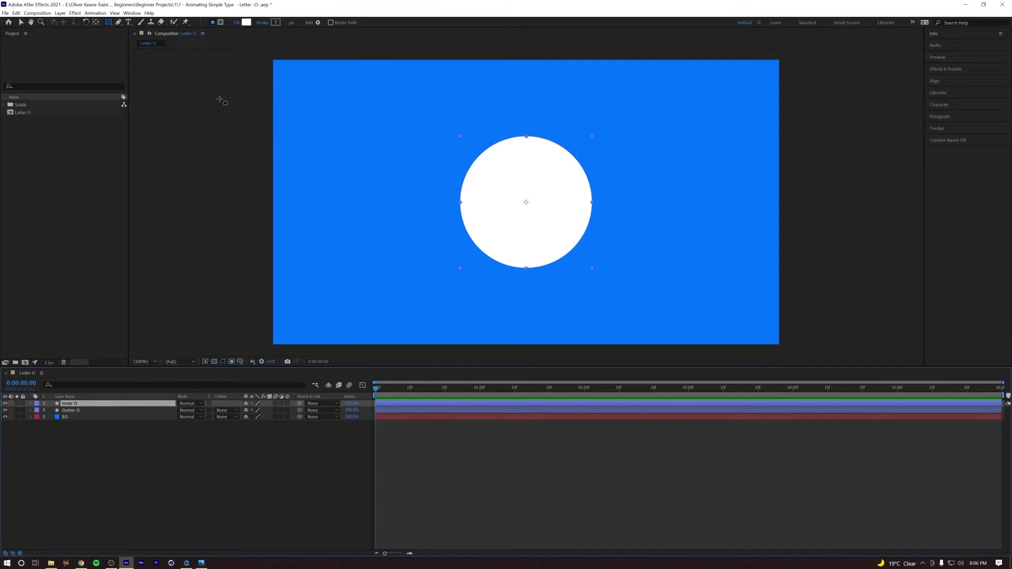
- Change the Inner O layer's fill to the background blue 0072FF by sampling it from the composition
left_click(246, 22)
left_click(422, 251)
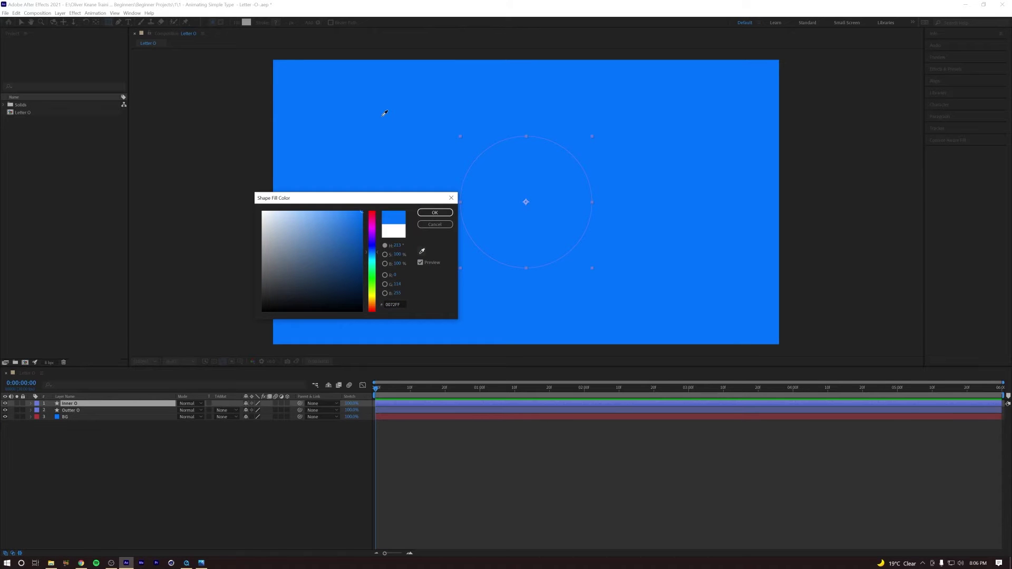
left_click(422, 253)
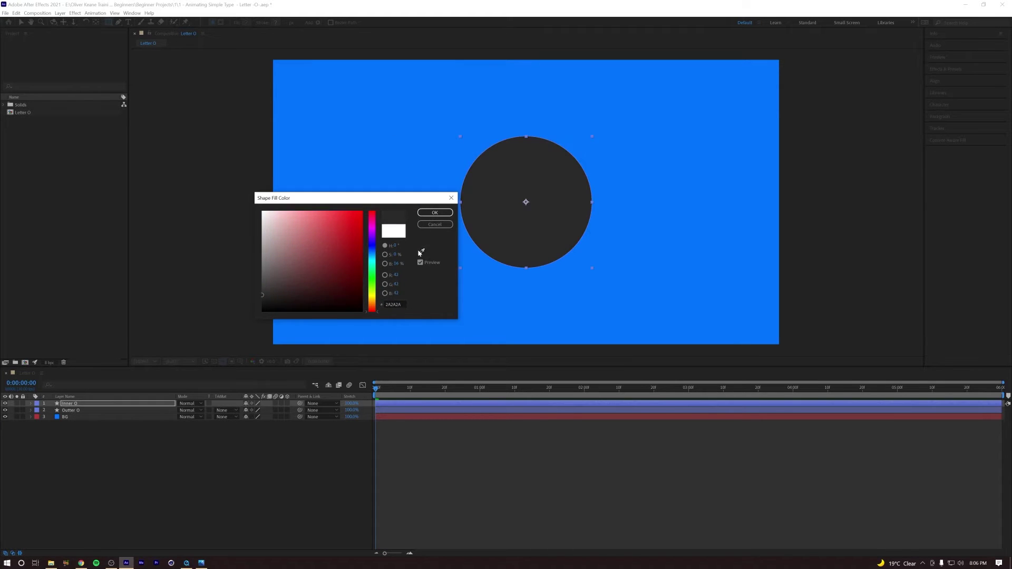
left_click(422, 253)
left_click(389, 129)
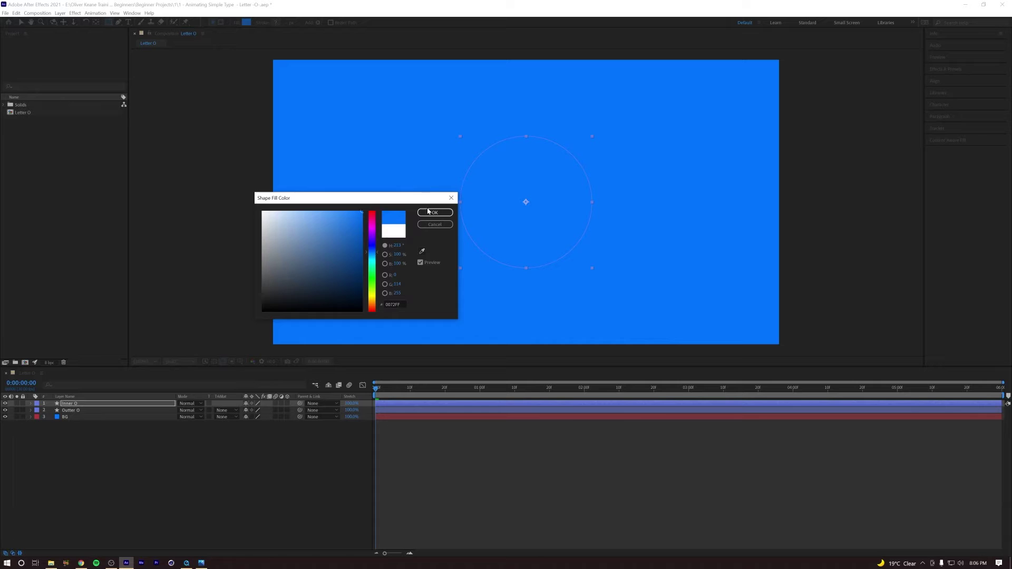
left_click(429, 212)
left_click(215, 487)
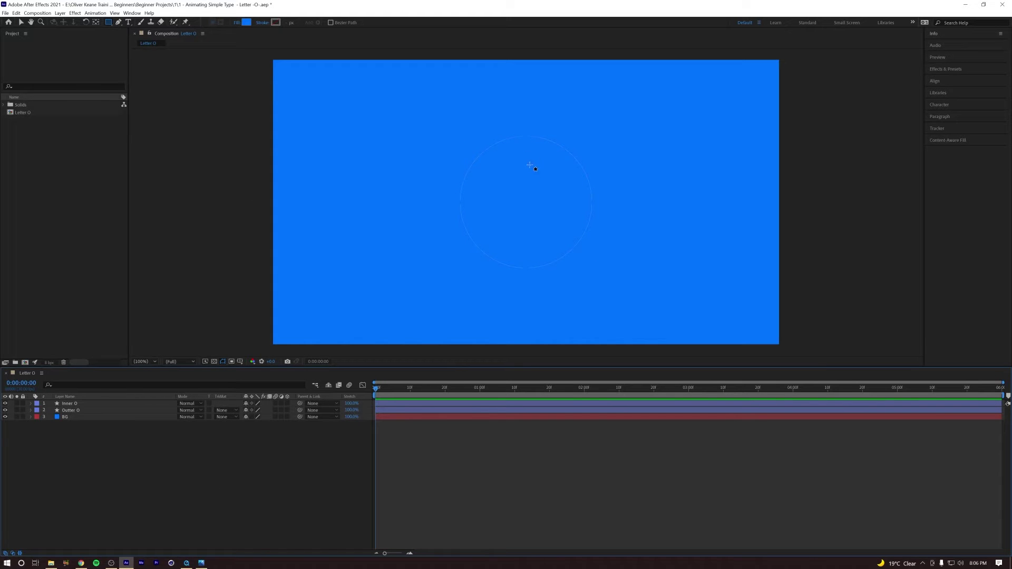
- Reduce the Inner O rectangle path's size to 450 by 450 to leave a thin white ring
left_click_drag(519, 367, 506, 403)
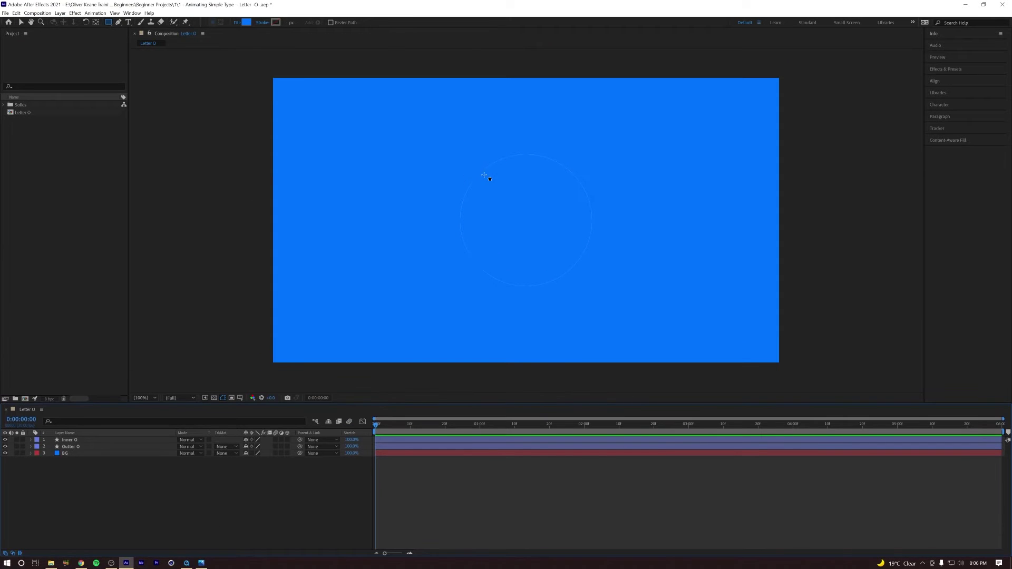
left_click(74, 440)
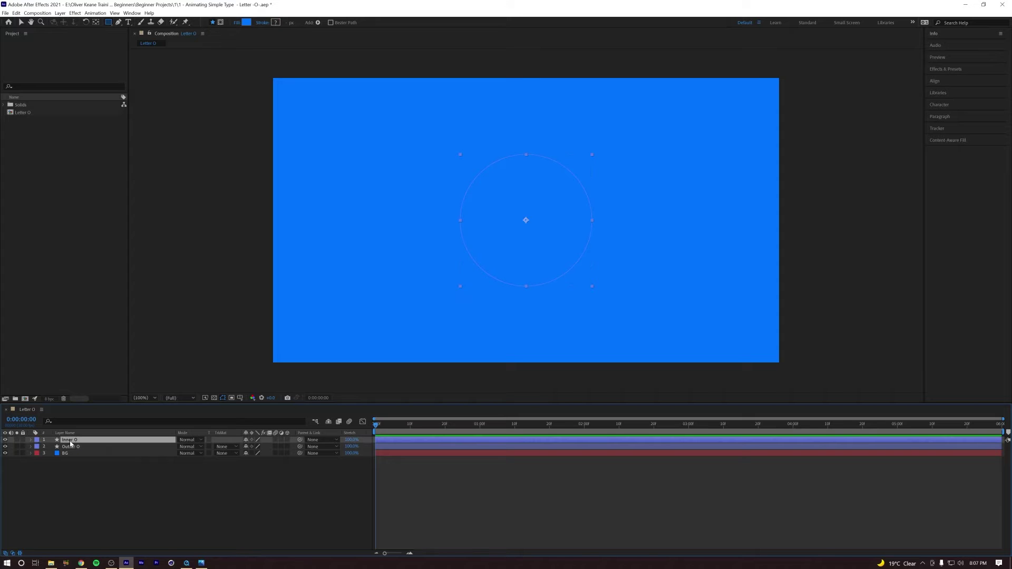
left_click(31, 441)
left_click(38, 447)
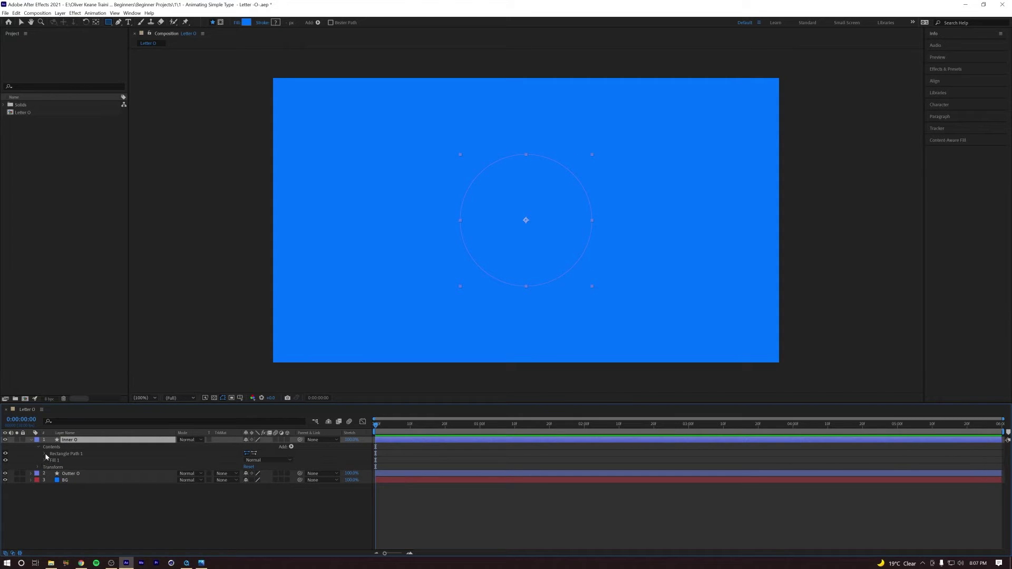
left_click(45, 454)
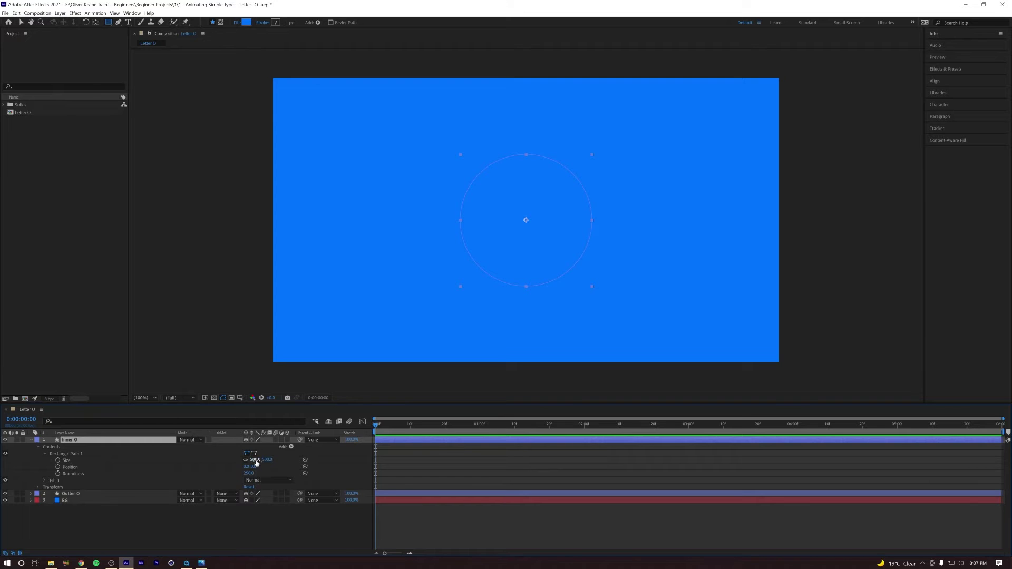
mouse_move(258, 460)
left_mouse_down()
mouse_move(223, 464)
mouse_move(241, 465)
left_mouse_up()
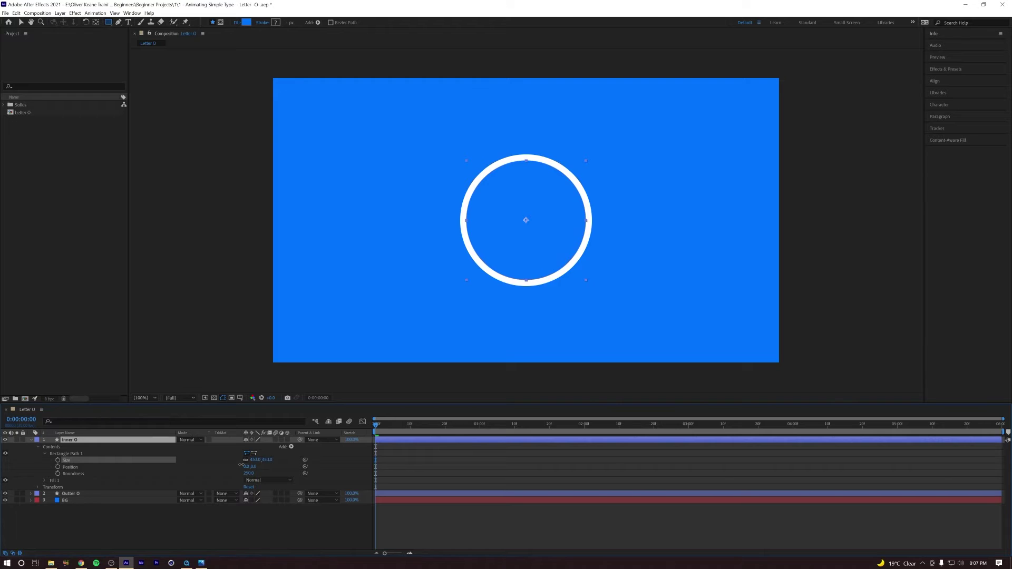
left_click_drag(241, 464, 240, 465)
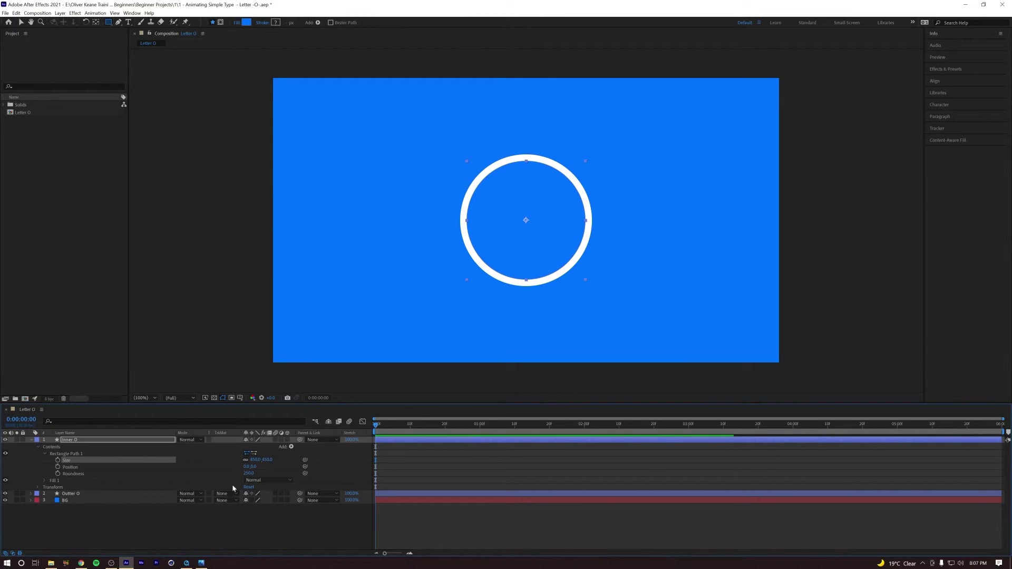
left_click(156, 526)
- Compare the rectangle path properties of the Inner O and Outter O layers, and collapse both layers
left_click(65, 440)
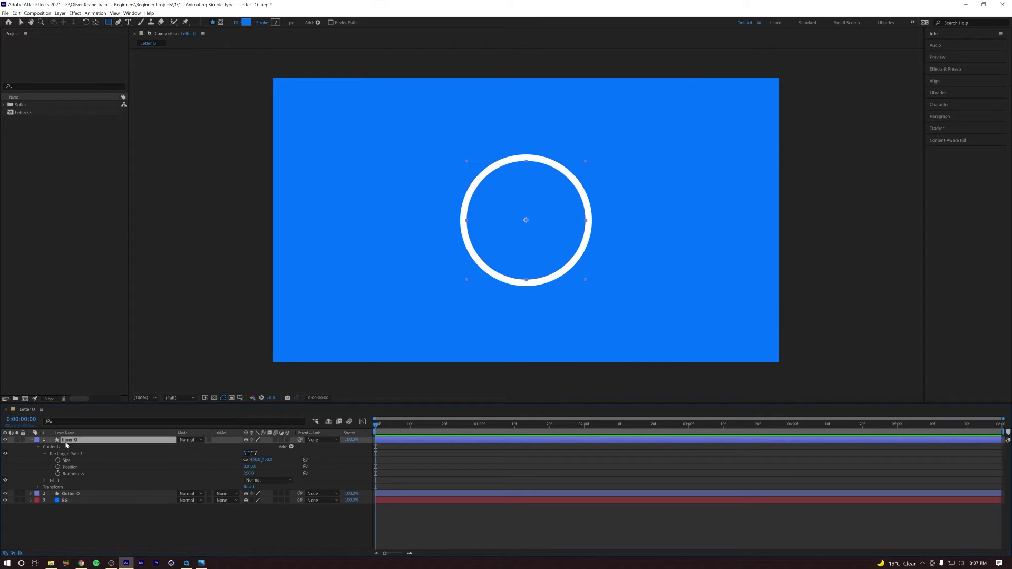
left_click(31, 440)
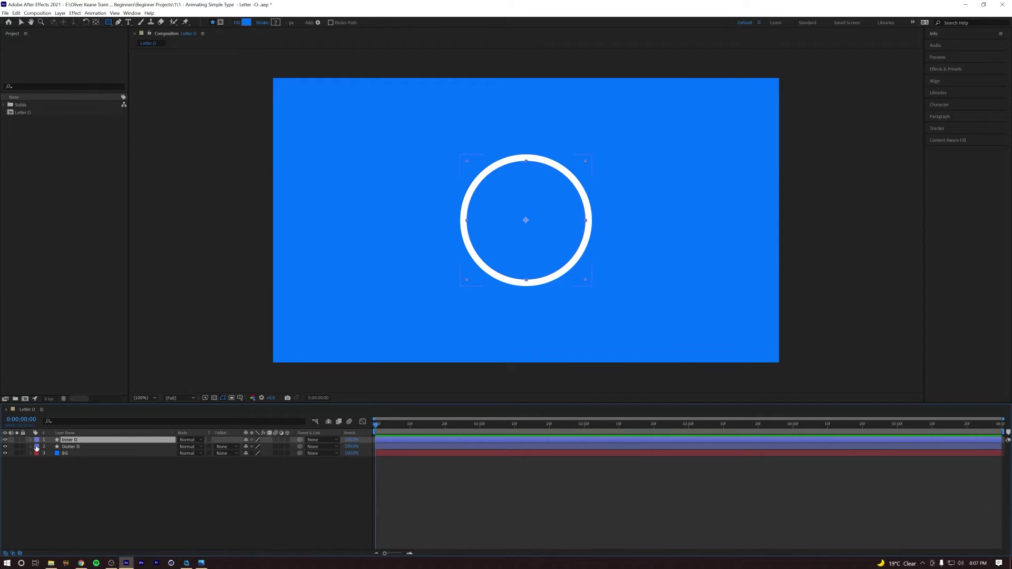
left_click(31, 446)
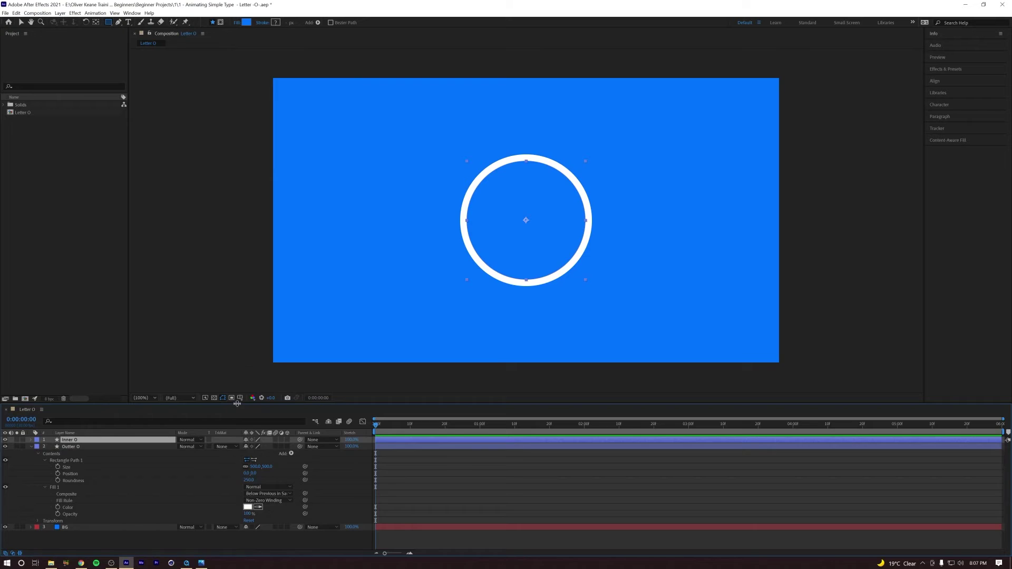
left_click_drag(247, 402, 242, 377)
left_click(31, 414)
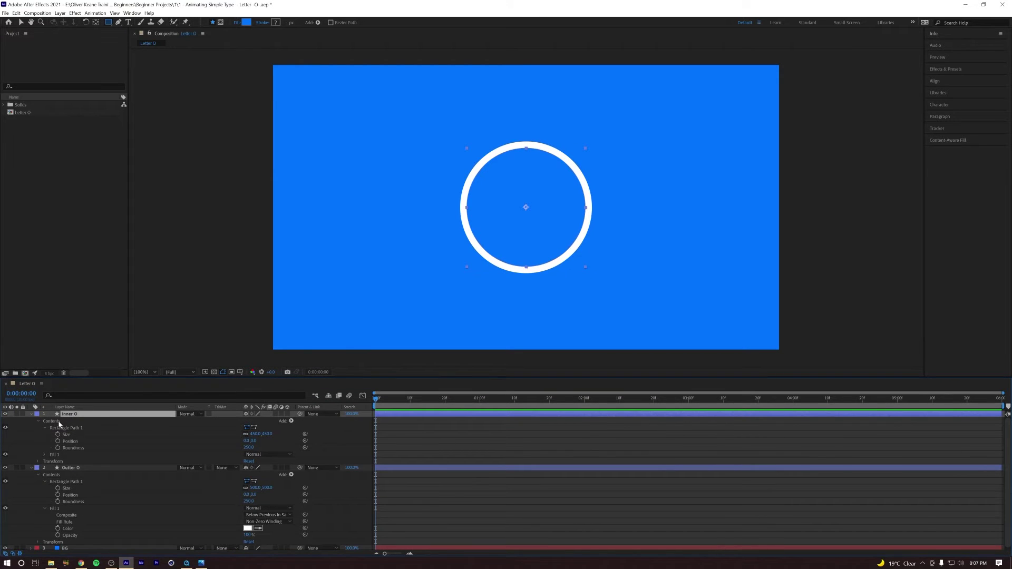
left_click(32, 468)
left_click(103, 488)
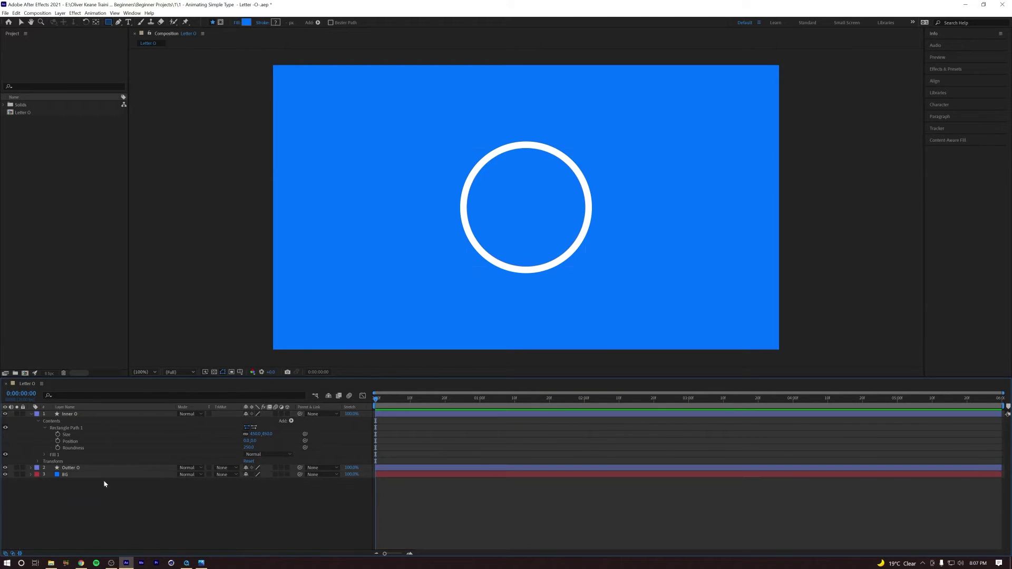
left_click(33, 415)
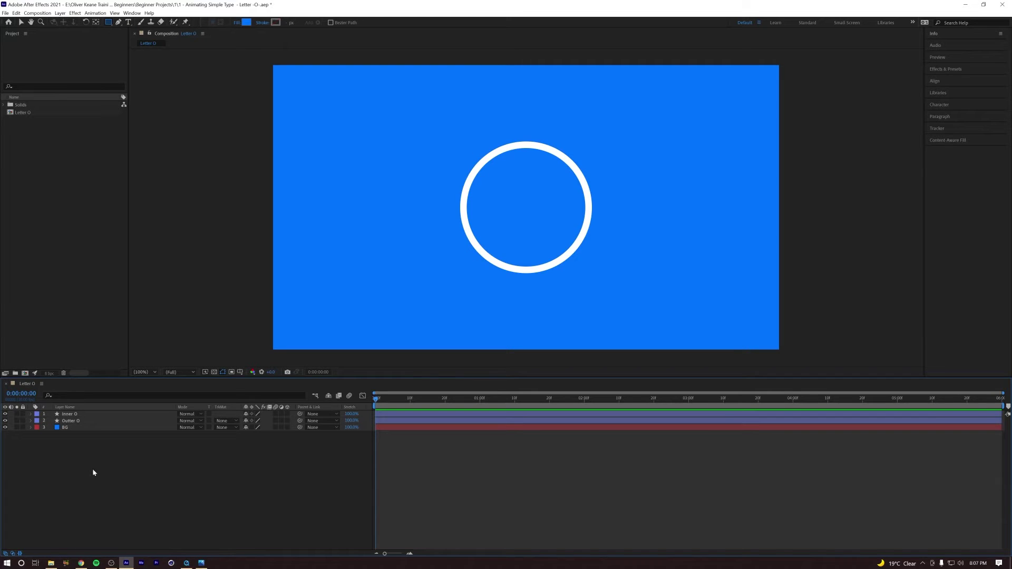
- Lock the BG layer and hide the timeline's stretch column, keeping the mode and track matte columns shown
left_click(22, 427)
left_click(21, 553)
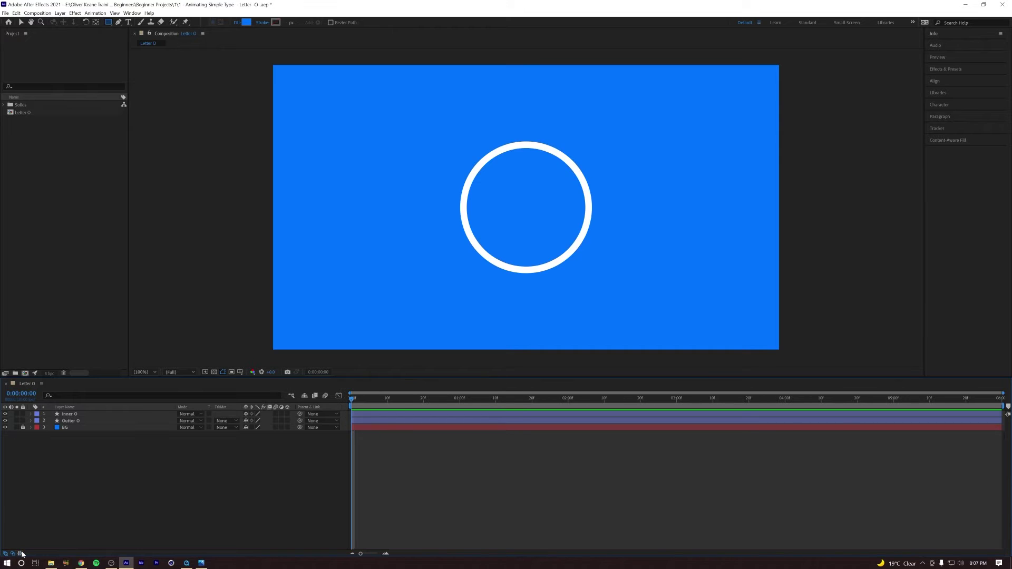
left_click(21, 554)
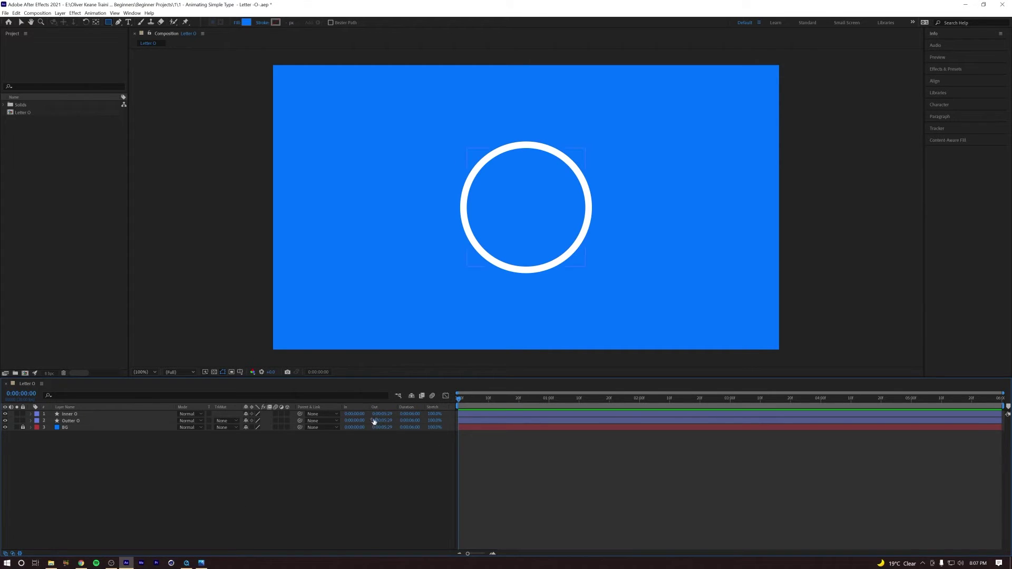
left_click(20, 554)
left_click(12, 553)
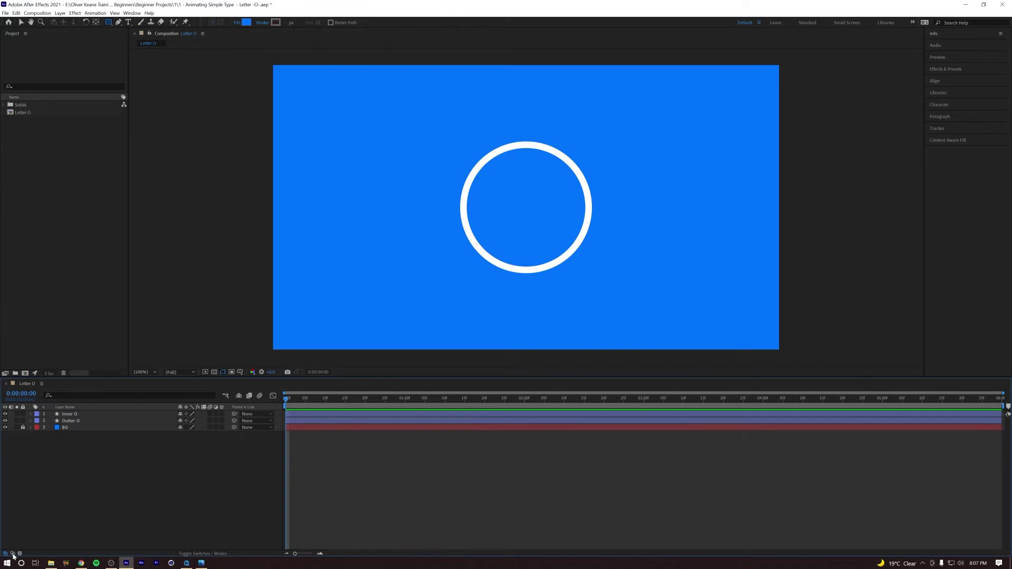
left_click(12, 554)
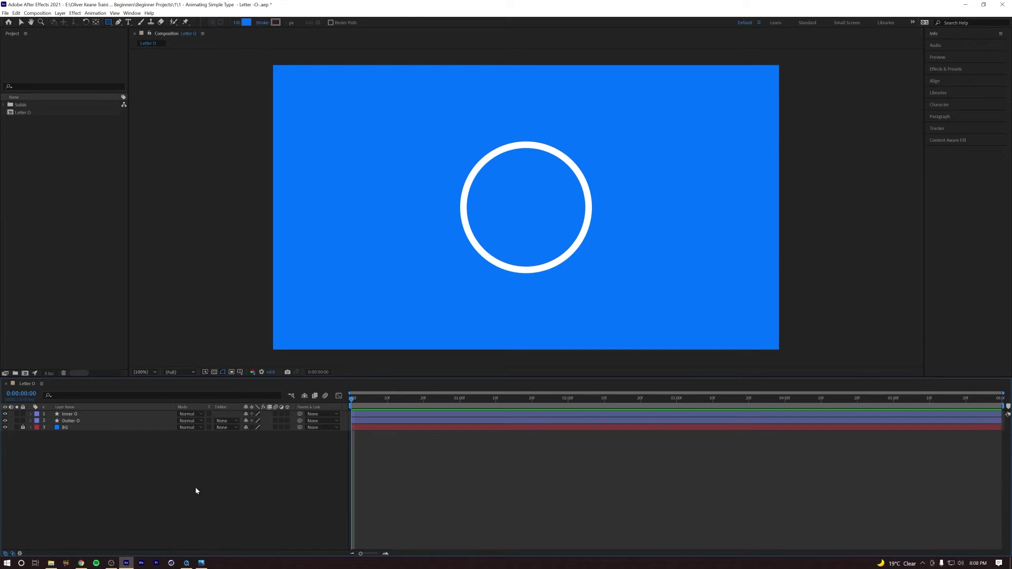
- Hide the timeline's mode and track matte columns, and set a Size keyframe on the Inner O rectangle path at 0:00:00:00
left_click(12, 554)
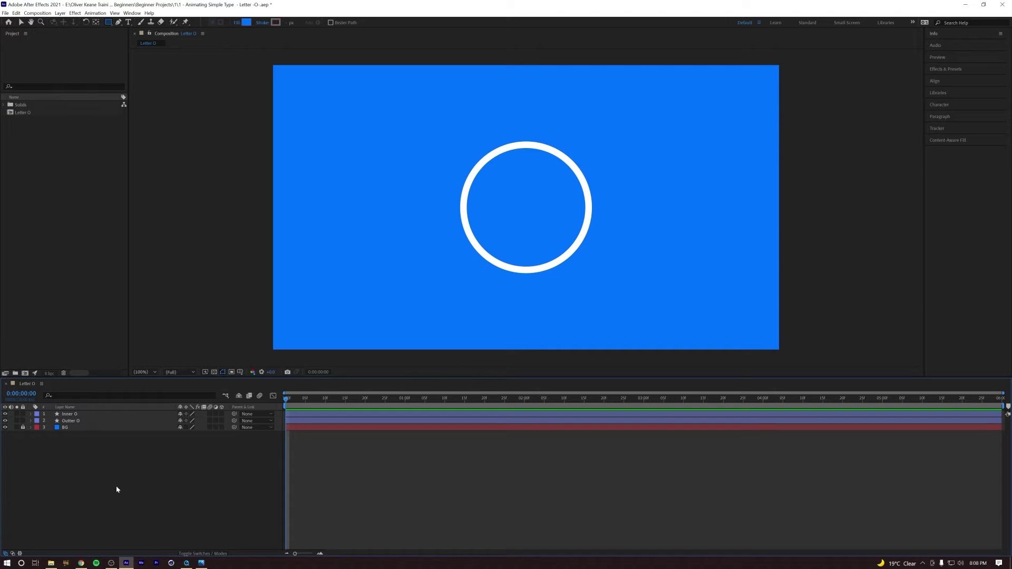
left_click(74, 415)
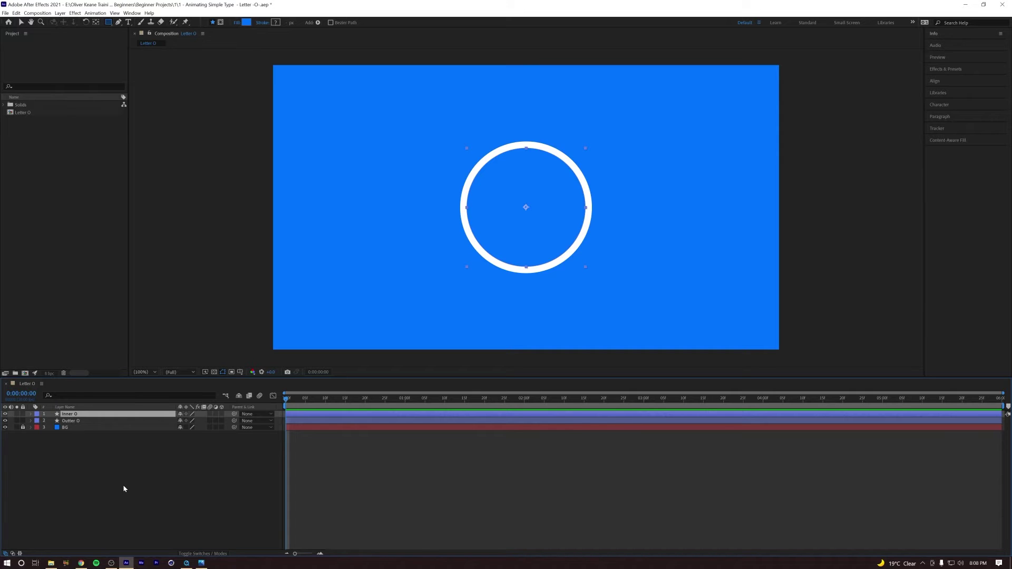
left_click(31, 415)
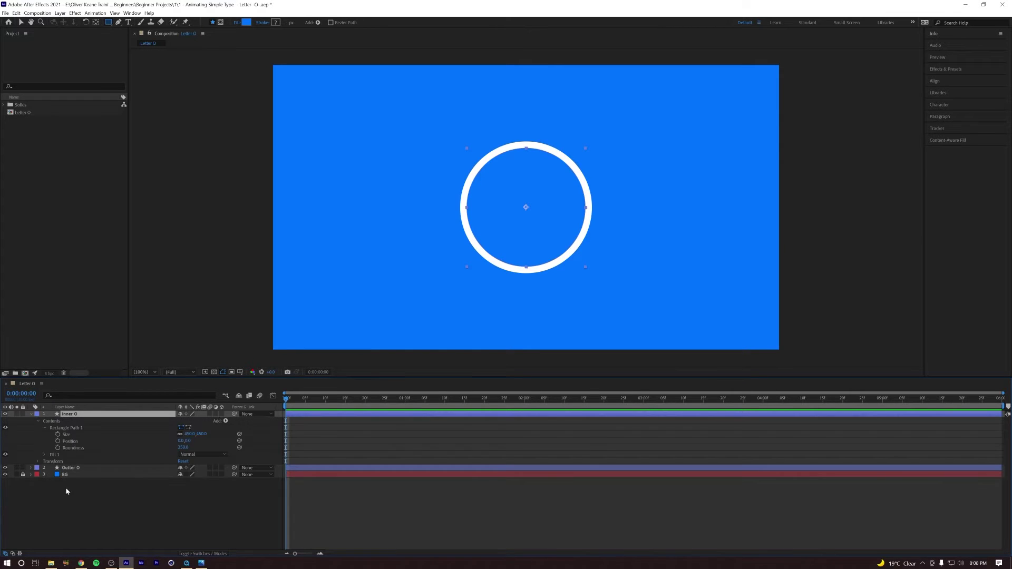
left_click(45, 428)
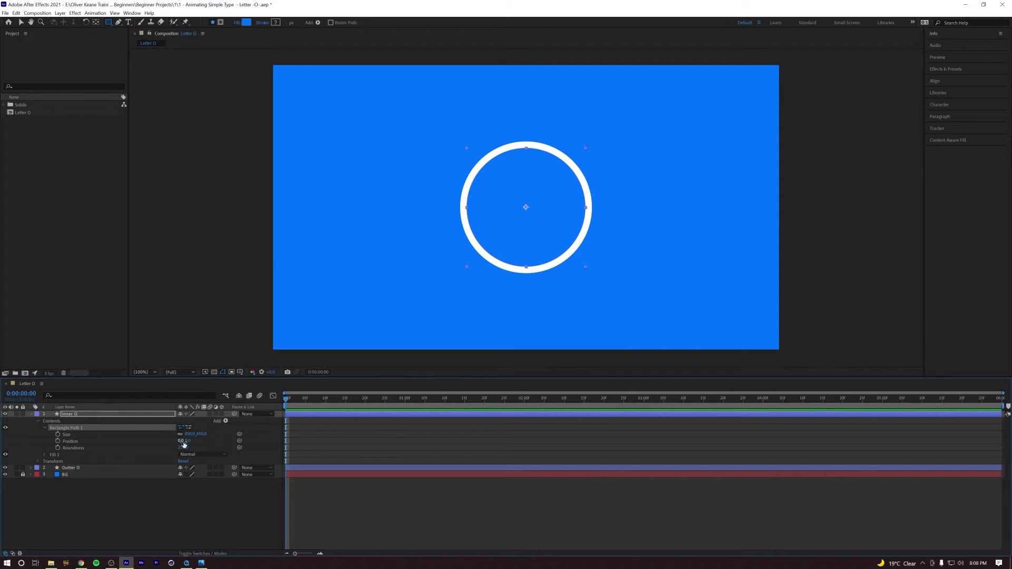
left_click(58, 435)
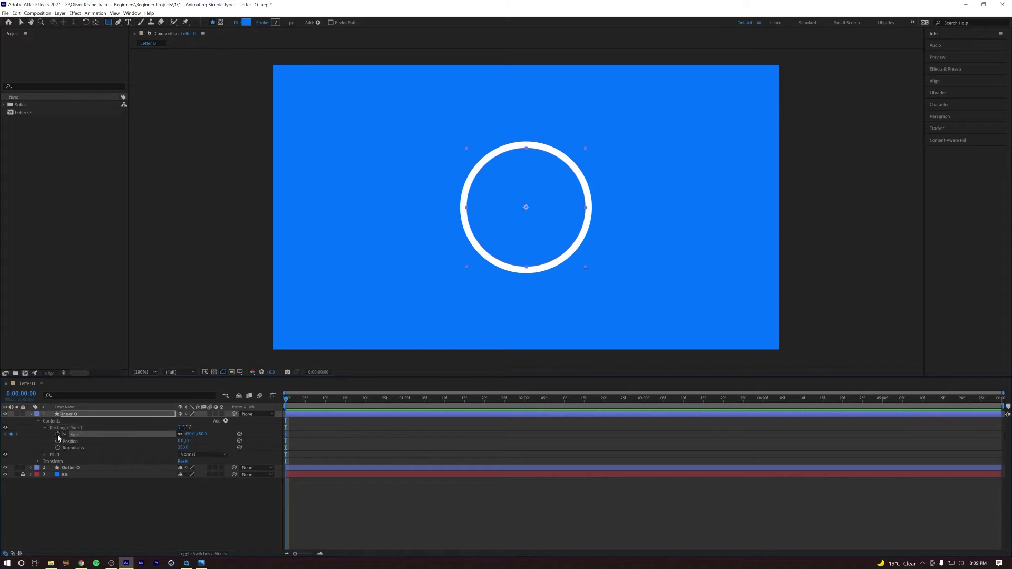
- Keyframe the Inner O rectangle path's Size to 350 by 350 at 0:00:00:20, and preview the animation from the start
left_click_drag(296, 399, 365, 401)
left_click_drag(189, 433, 157, 444)
left_click(183, 512)
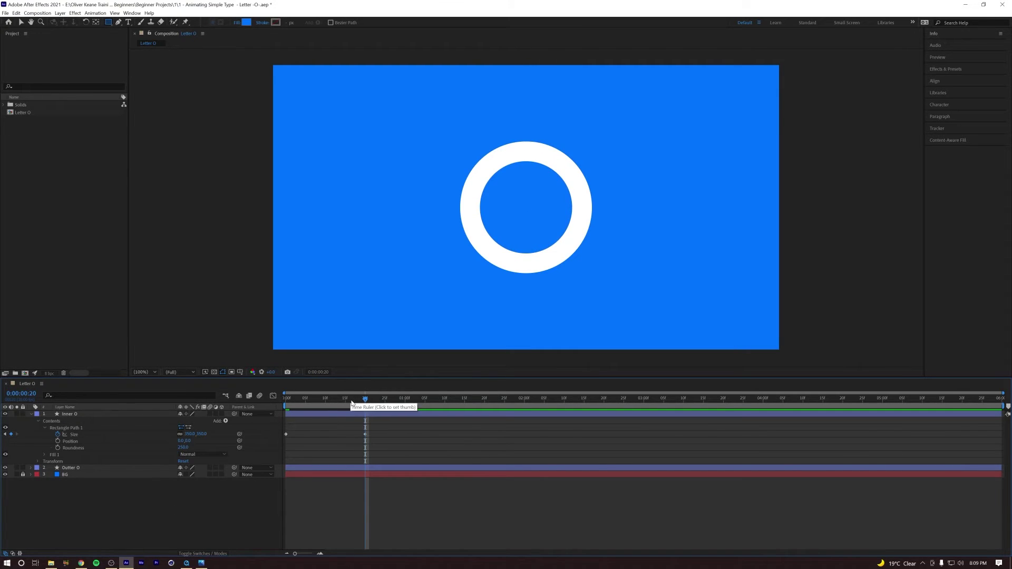
key("Home")
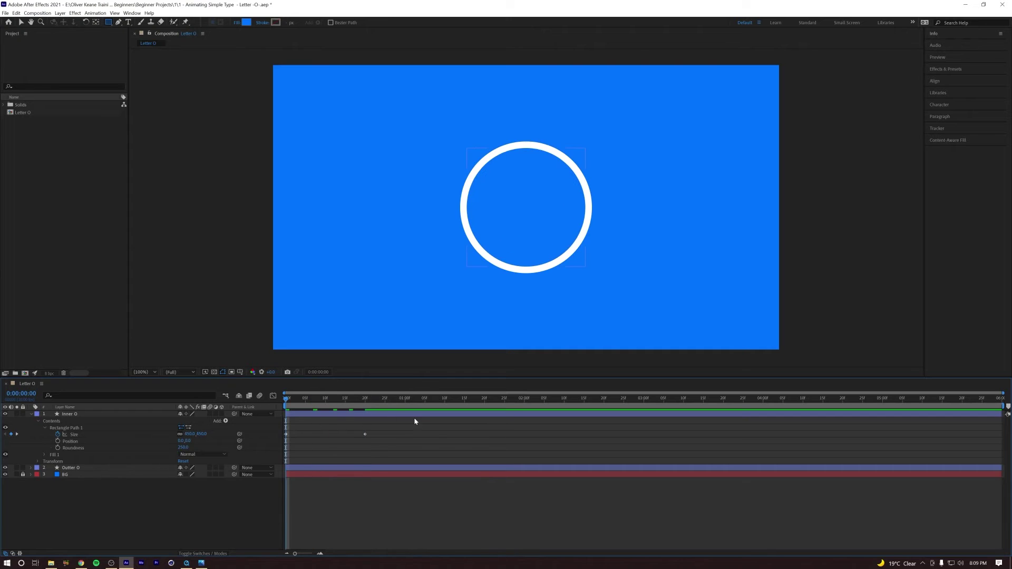
key("space")
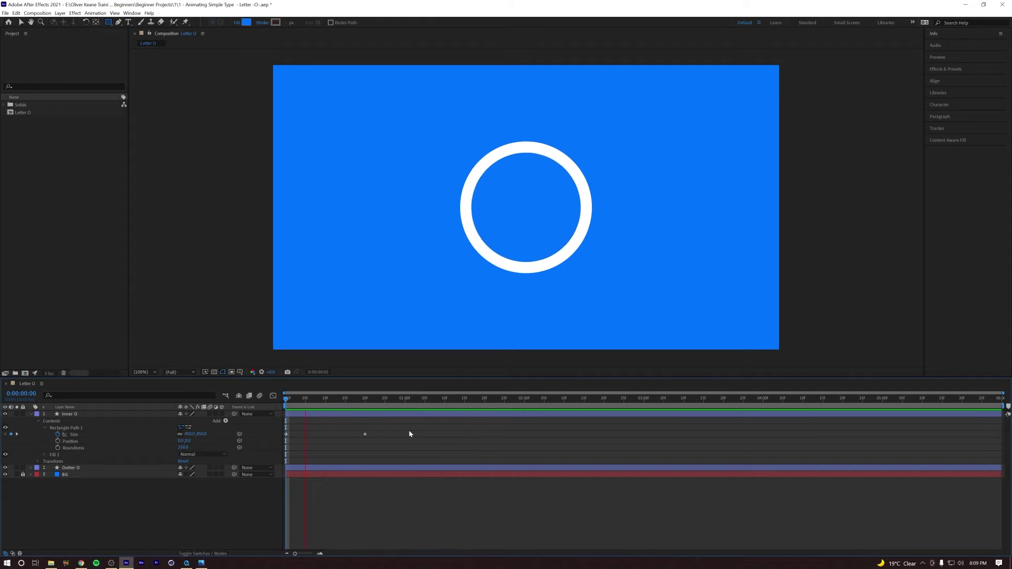
key("space")
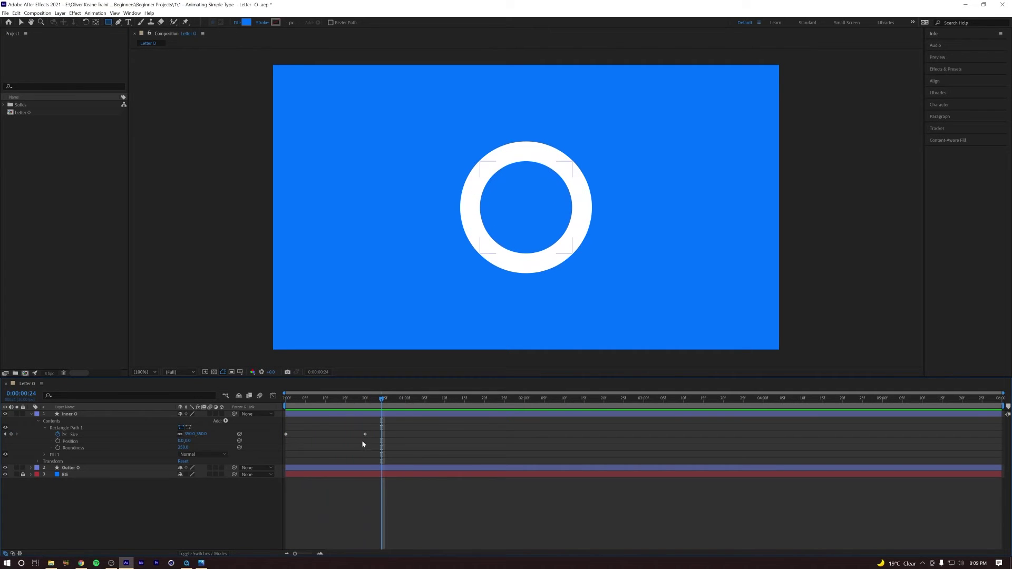
- Apply Easy Ease In to the Inner O Size keyframe at 0:00:00:20, and preview the eased motion
left_click_drag(376, 429, 358, 441)
right_click(366, 434)
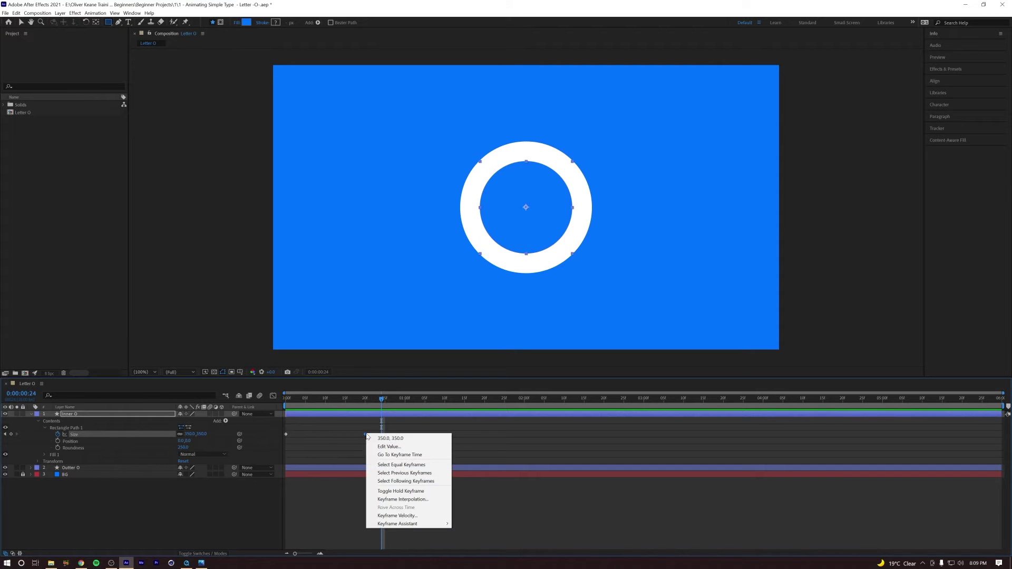
mouse_move(413, 524)
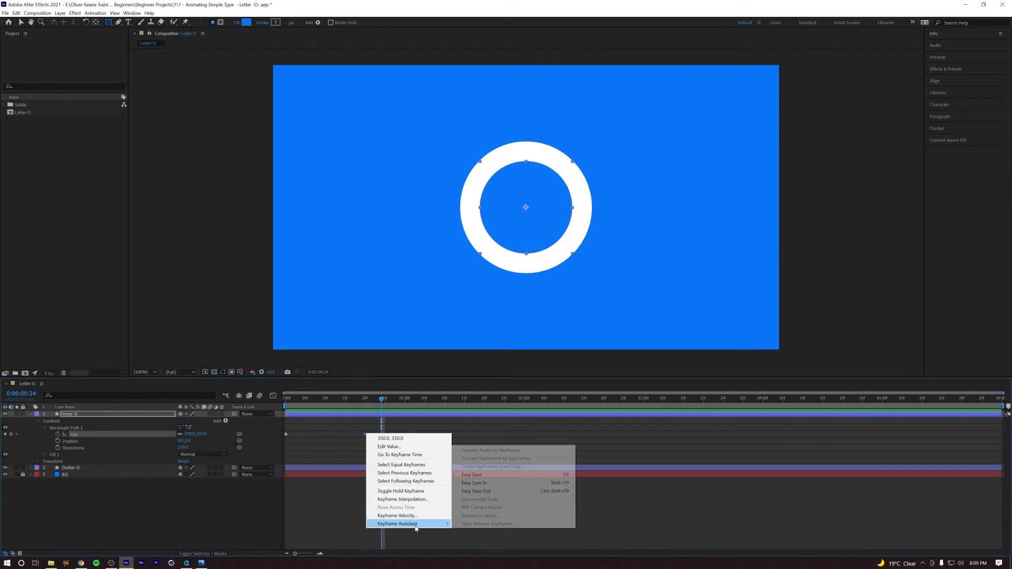
left_click(494, 484)
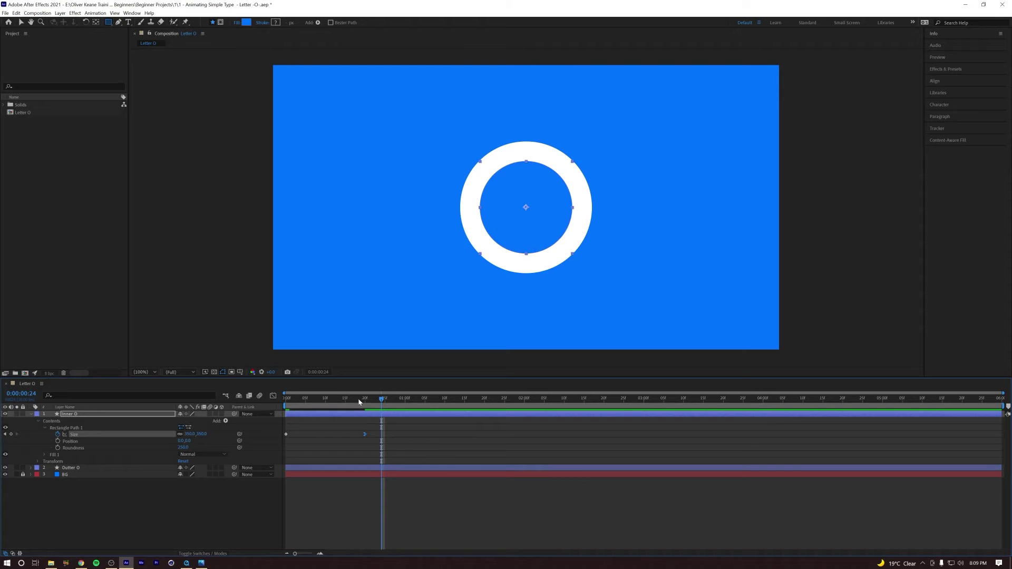
key("space")
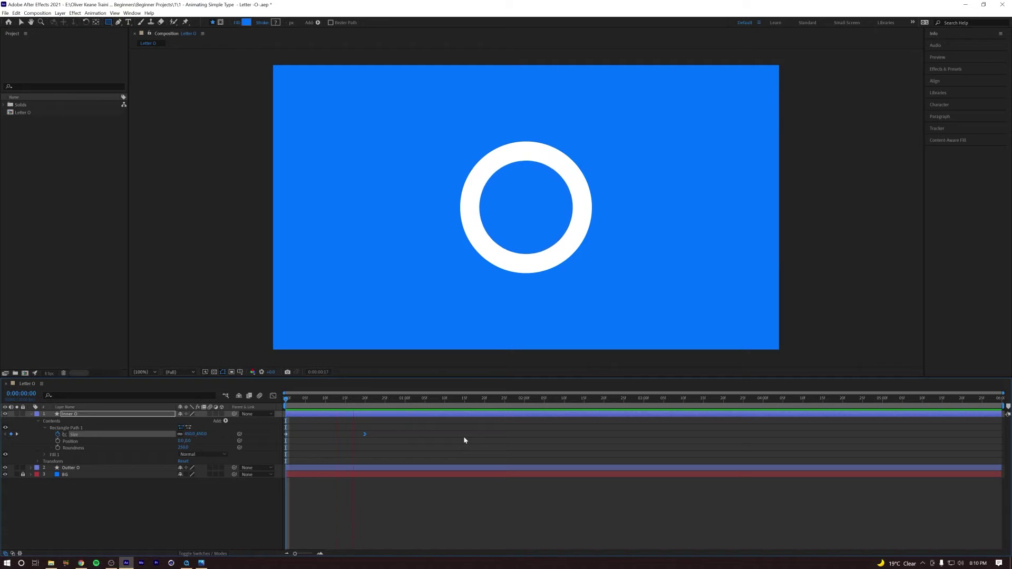
key("space")
key("space")
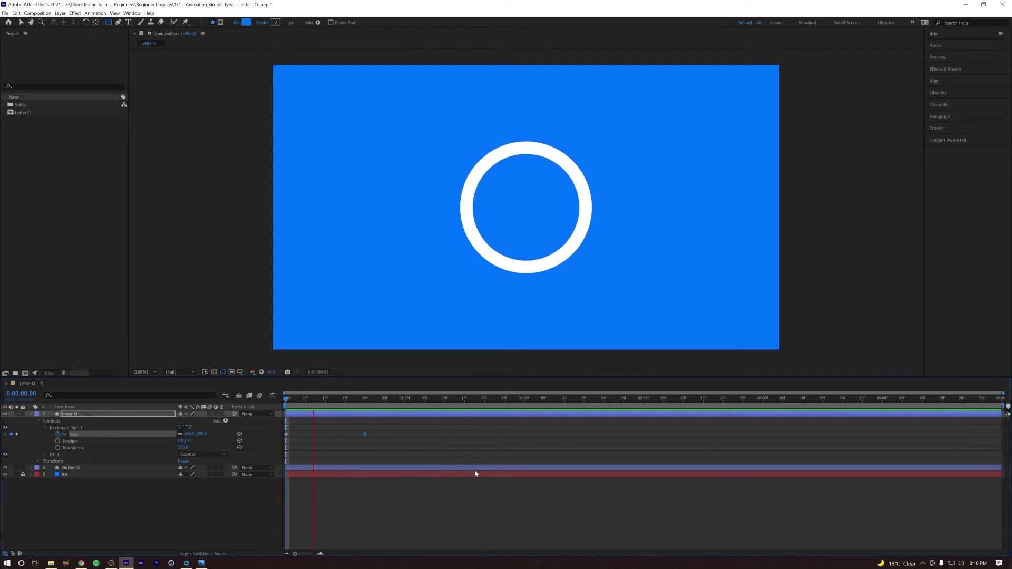
key("space")
- Add an Inner O Size keyframe at 0:00:01:10 that holds the current size, undoing a trial enlargement
left_click_drag(452, 400, 445, 400)
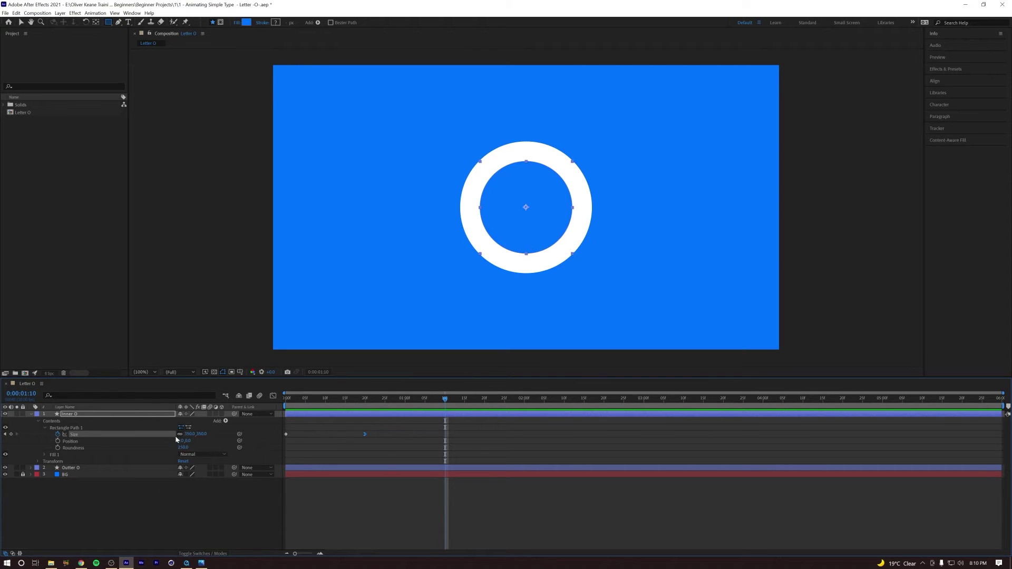
left_click(11, 434)
mouse_move(202, 434)
left_mouse_down()
mouse_move(279, 434)
mouse_move(216, 434)
left_mouse_up()
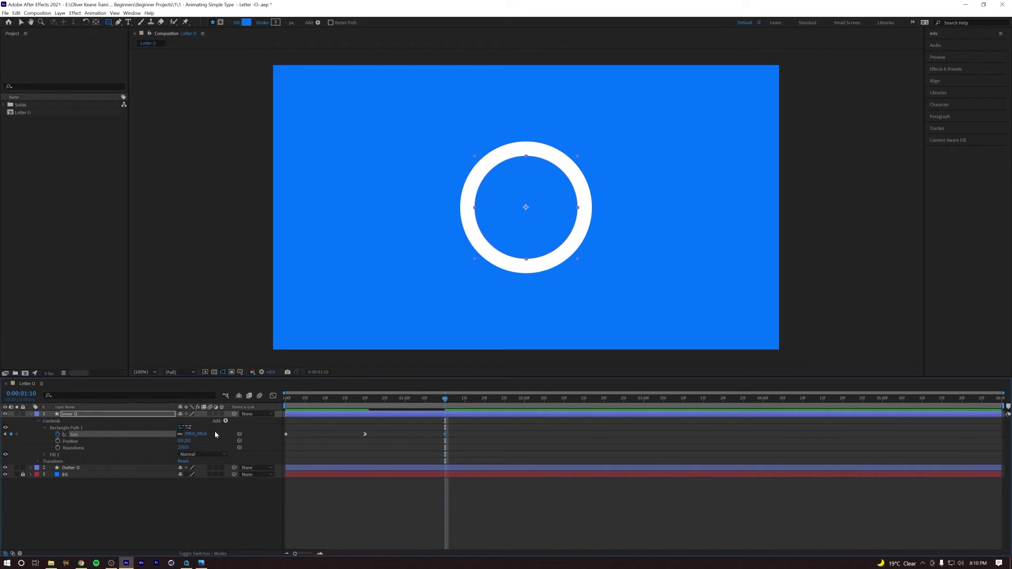
key("ctrl+z")
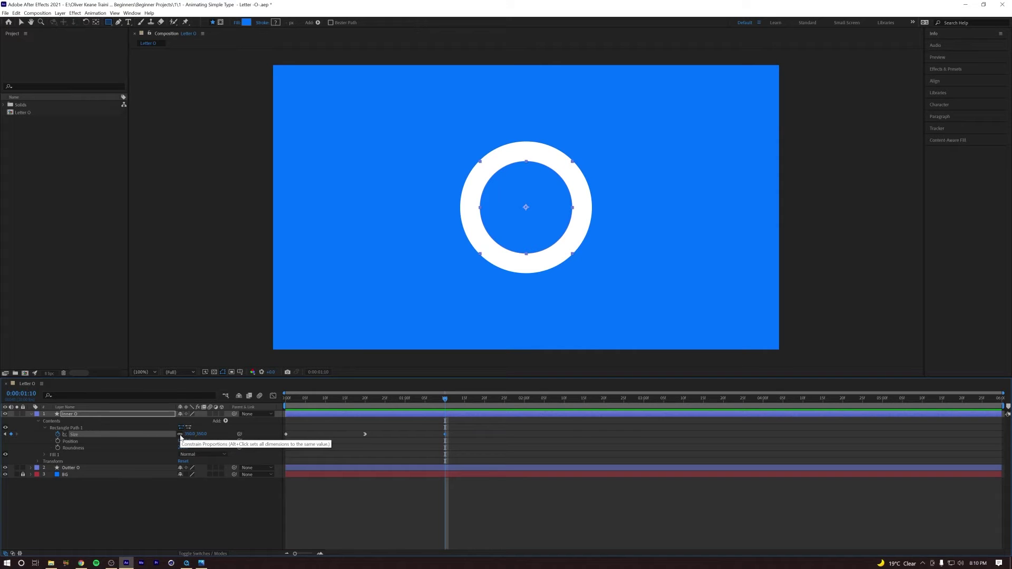
- At 0:00:02:00, keyframe the Inner O Size to 258 by 471 with proportions unlinked, and preview the animation from the start
left_click_drag(457, 401, 526, 400)
left_click_drag(201, 433, 251, 433)
left_click_drag(190, 436, 155, 434)
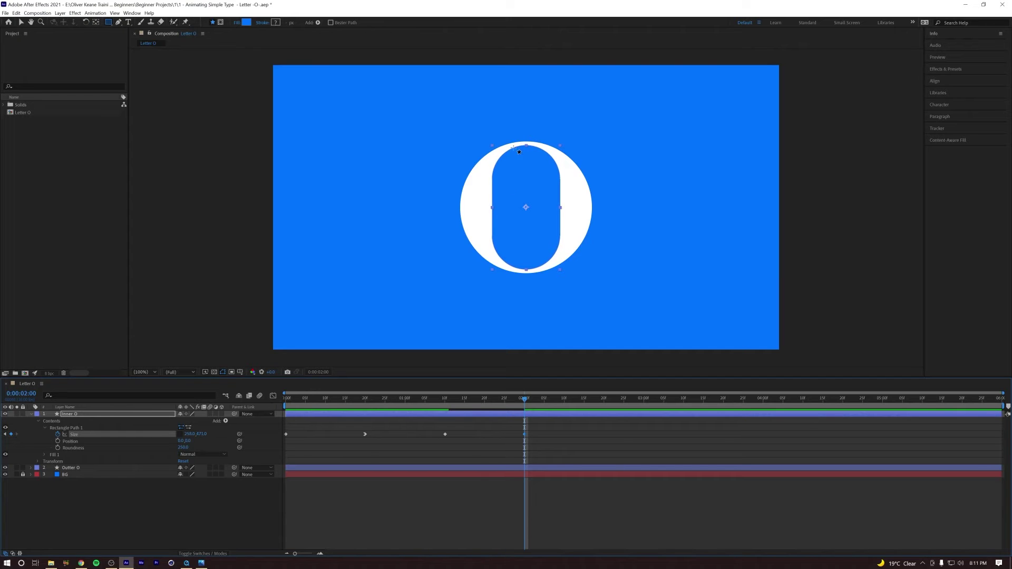
left_click_drag(521, 403, 286, 402)
key("space")
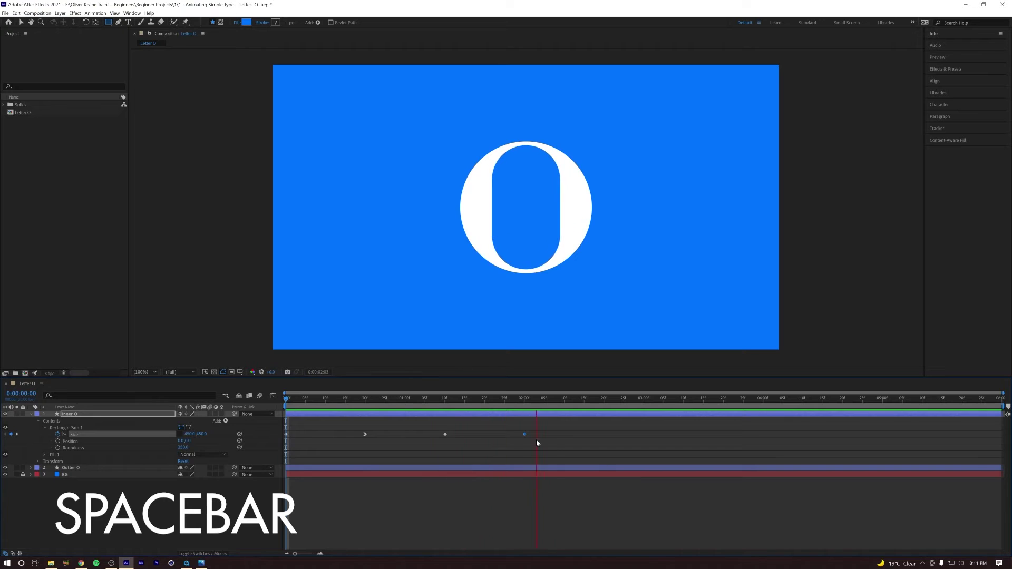
key("space")
key("space")
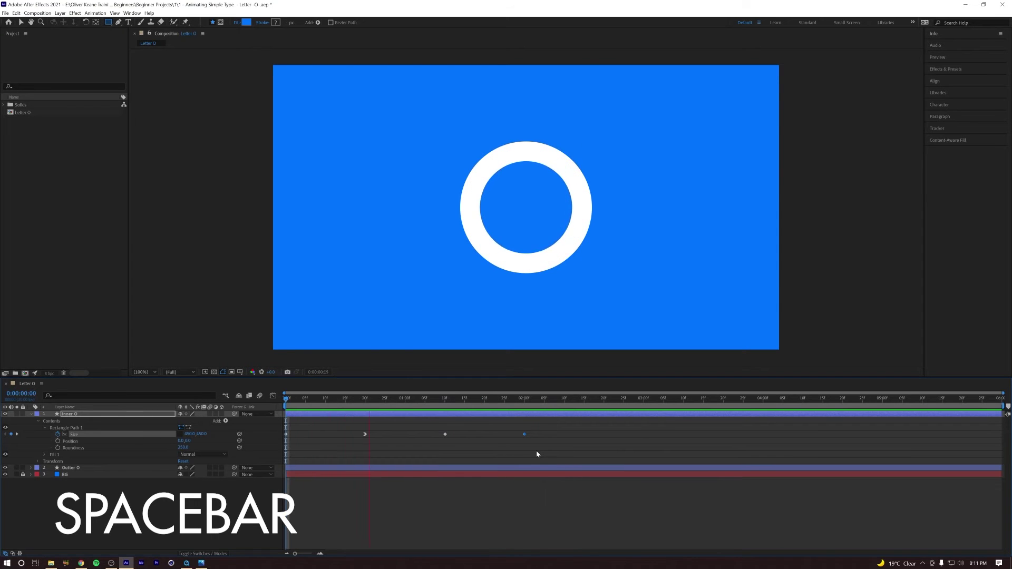
key("space")
- Apply Easy Ease In to the Inner O Size keyframe at 0:00:02:00, and play back the result
left_click(536, 433)
left_click(523, 434)
right_click(524, 435)
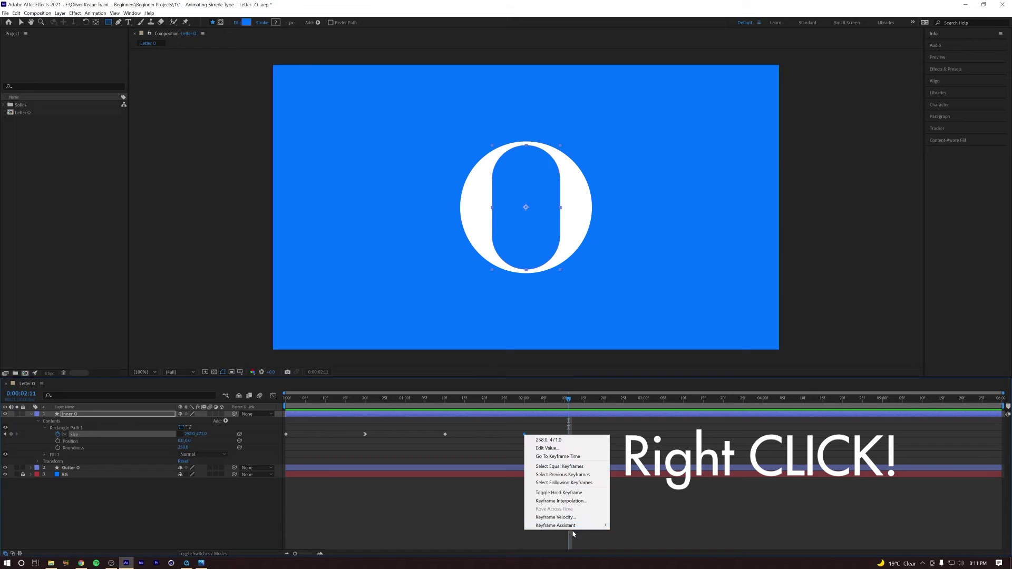
mouse_move(574, 527)
left_click(632, 476)
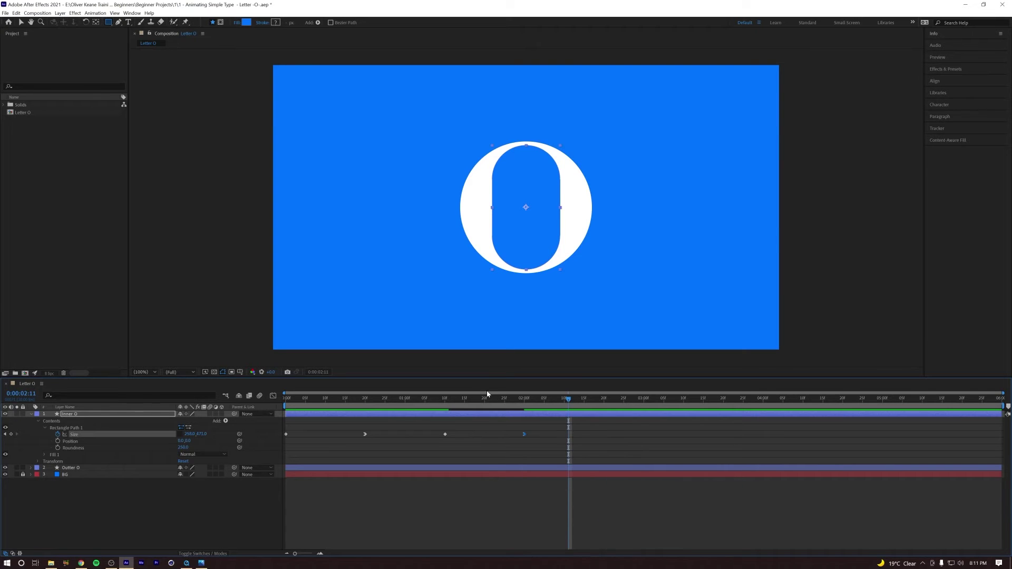
key("space")
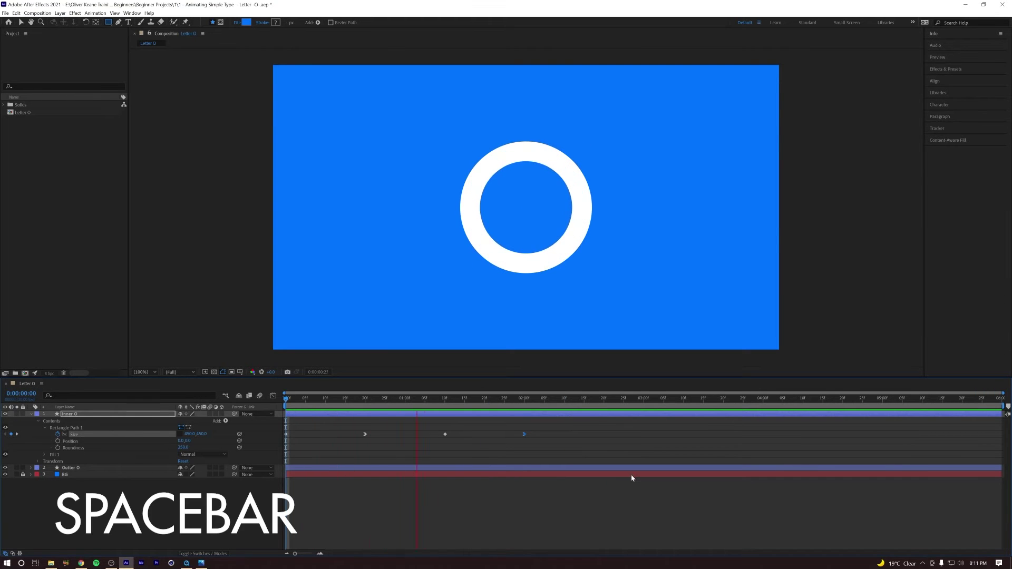
key("space")
- Shift the last two Inner O Size keyframes 10 frames earlier, to 0:00:01:00 and 0:00:01:20, and preview the timing
left_click_drag(539, 432, 404, 434)
key("space")
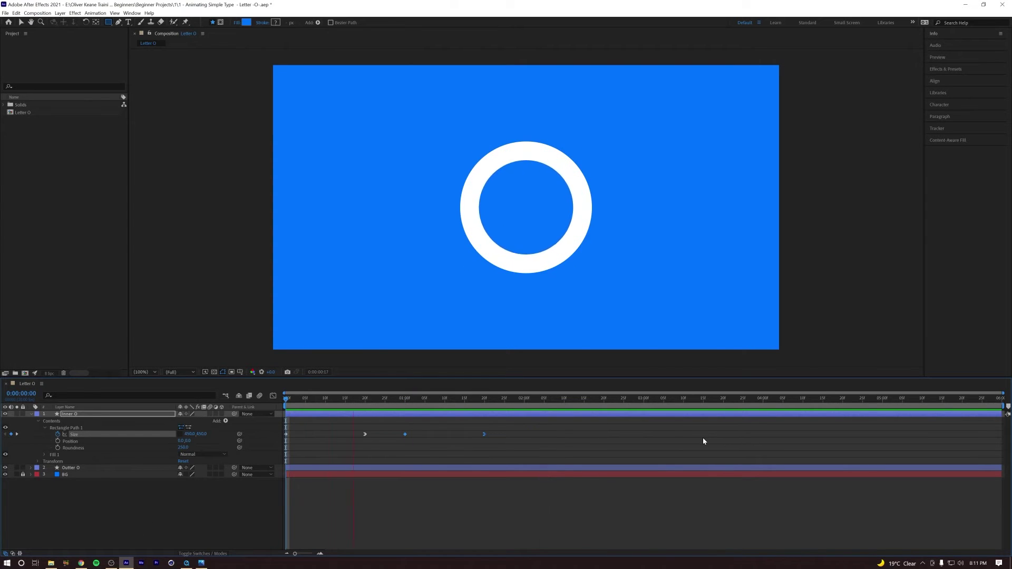
key("space")
- Move the last Inner O Size keyframe earlier to 0:00:01:14, and preview the faster morph
left_click(487, 442)
left_click(484, 435)
left_click_drag(485, 435, 459, 436)
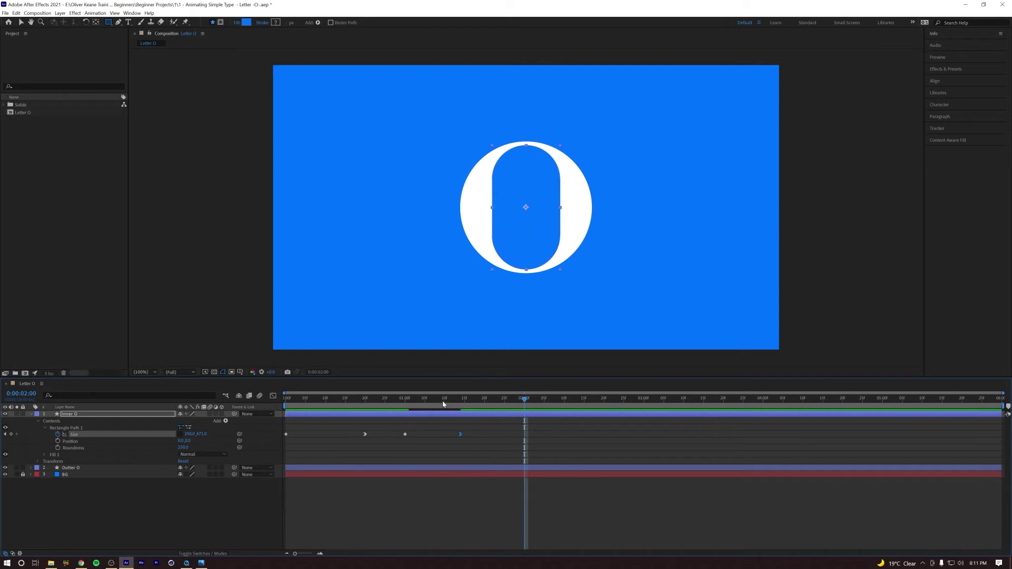
key("space")
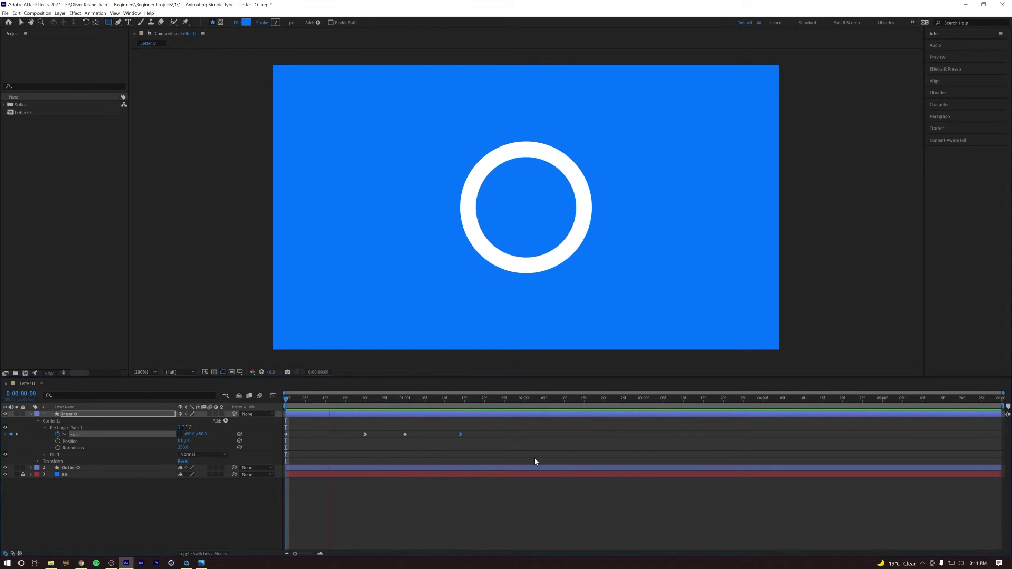
key("space")
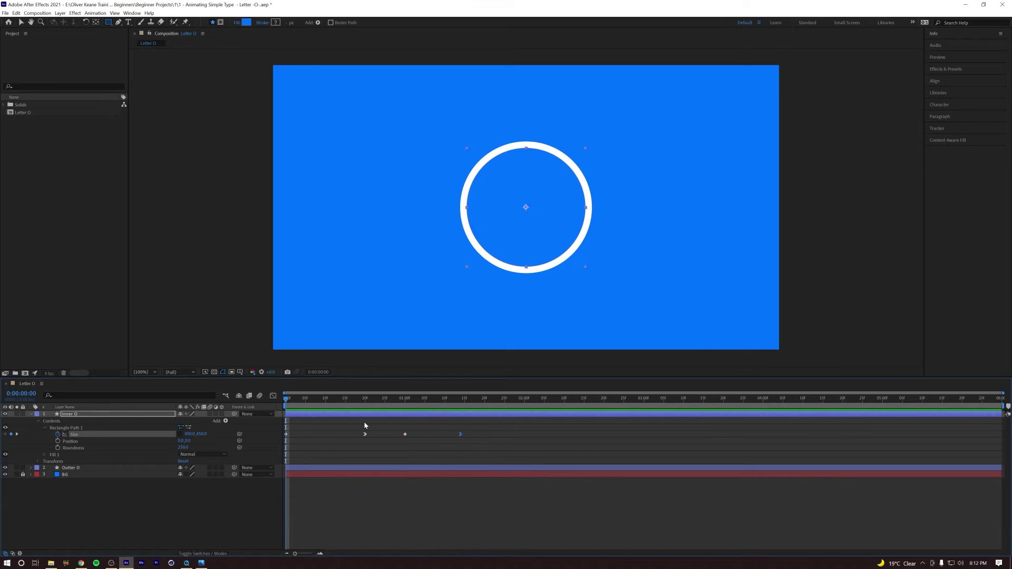
key("space")
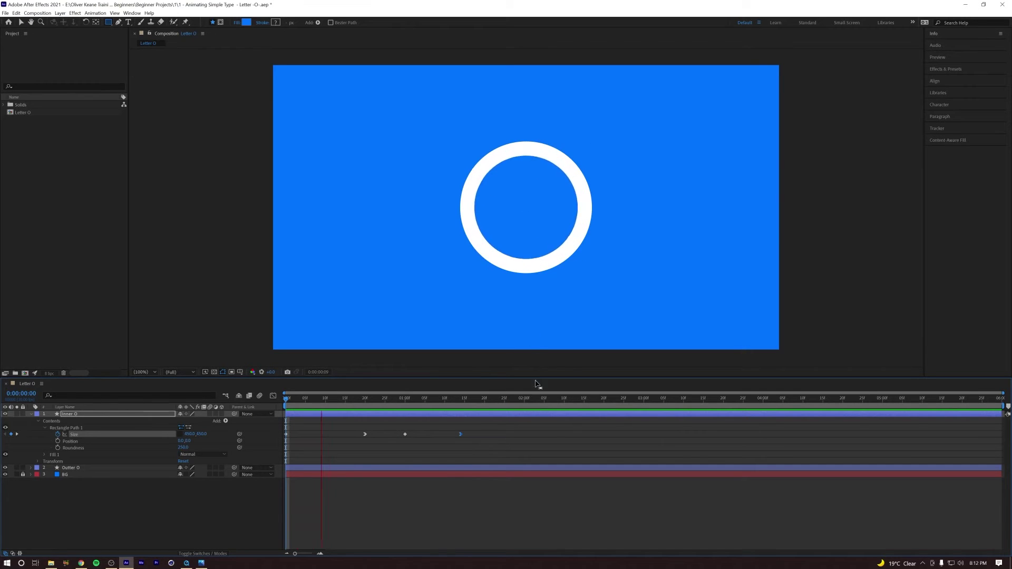
key("space")
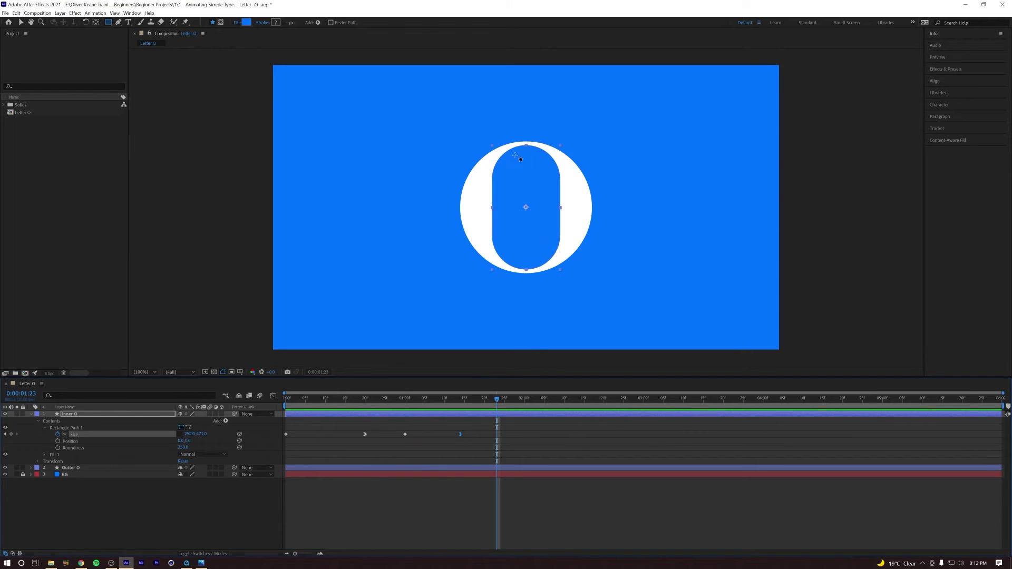
- Select the Outter O layer, enlarge the timeline, and place a composition marker at the last Size keyframe, 0:00:01:14
left_click(71, 468)
key("j")
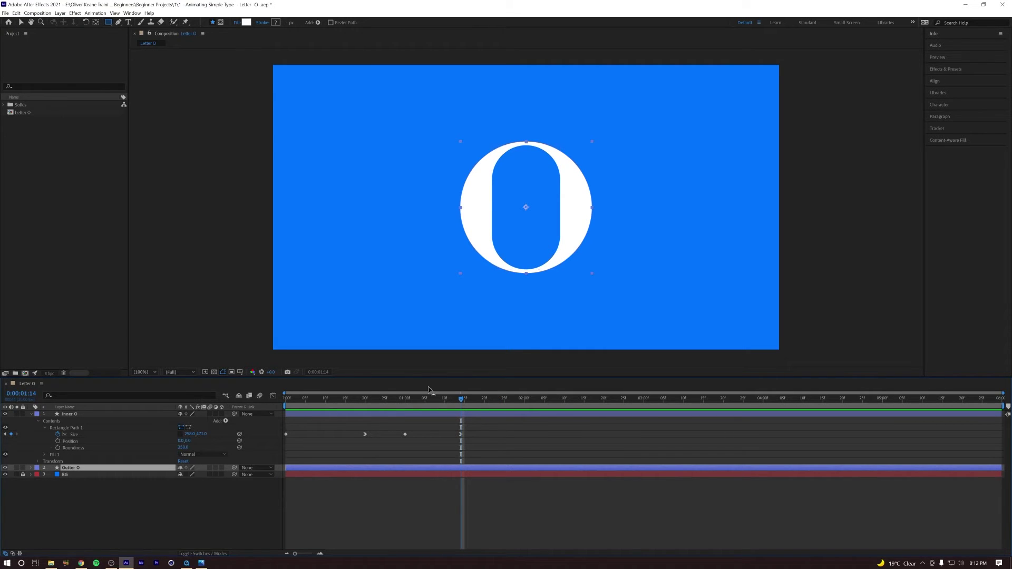
left_click_drag(259, 378, 261, 346)
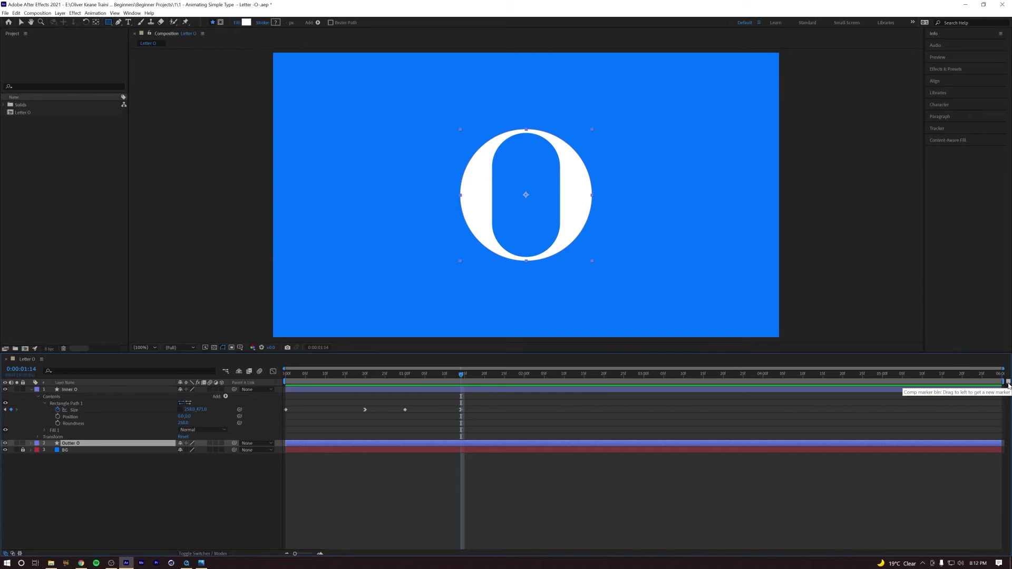
left_click_drag(1008, 384, 463, 381)
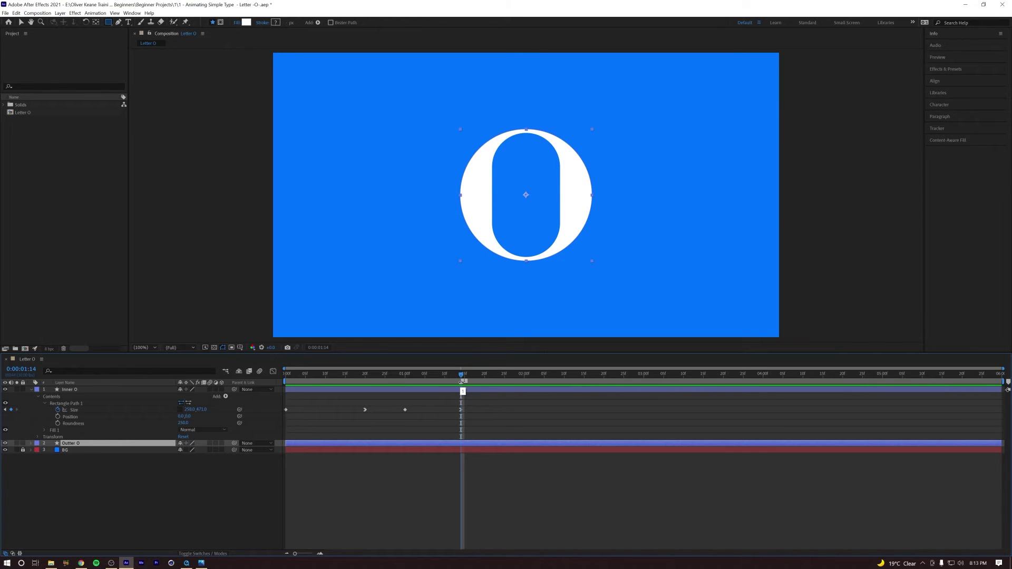
- Give the composition marker at 0:00:01:14 the comment "Outter Motion Start" and a Red label
double_click(463, 383)
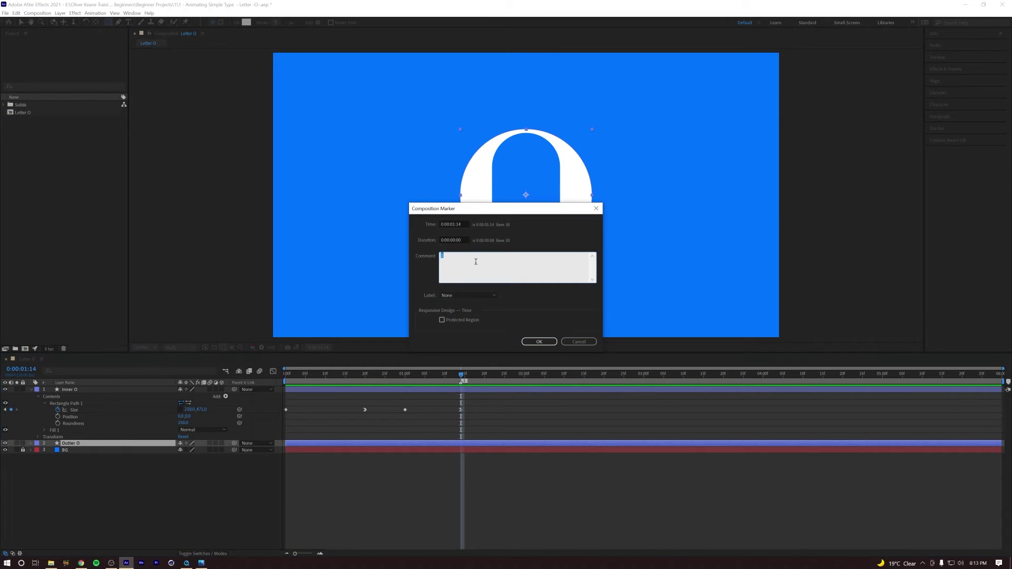
type("Outter Motion Start")
left_click(466, 296)
left_click(474, 315)
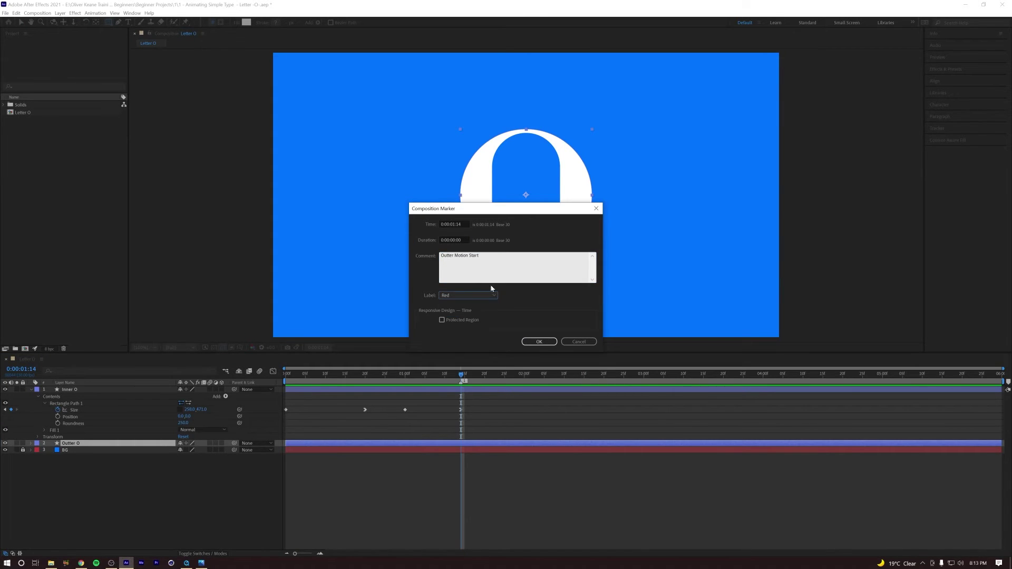
left_click(538, 342)
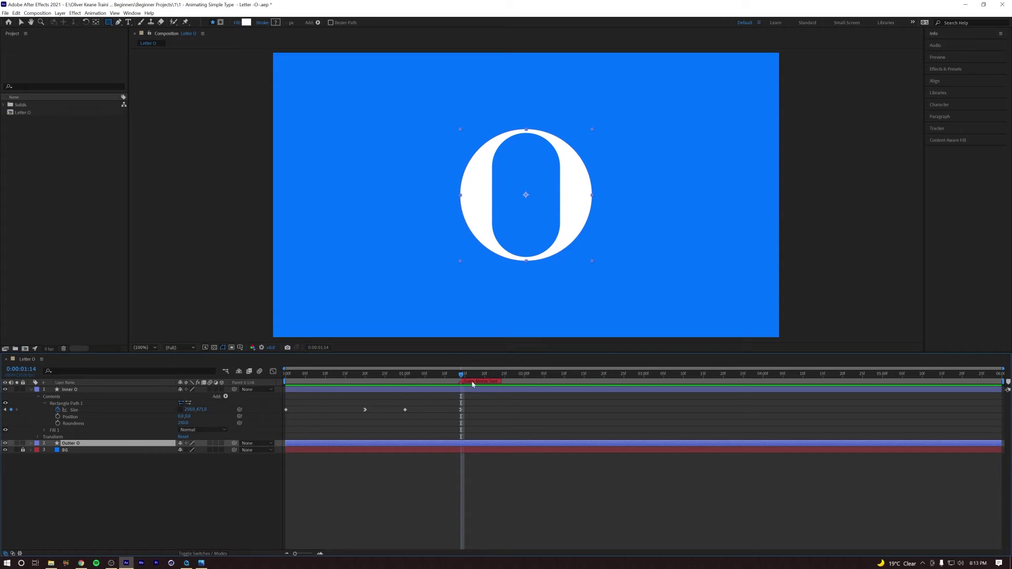
- Collapse the Inner O layer, expand Outter O, and start keyframing its rectangle Size at 0:00:01:14
left_click(74, 390)
left_click(30, 390)
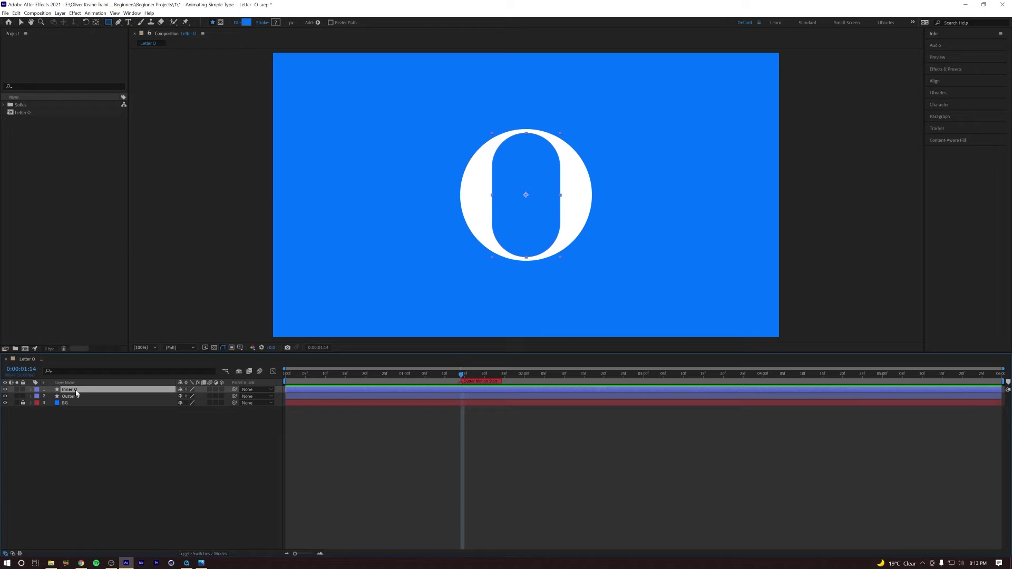
left_click(31, 390)
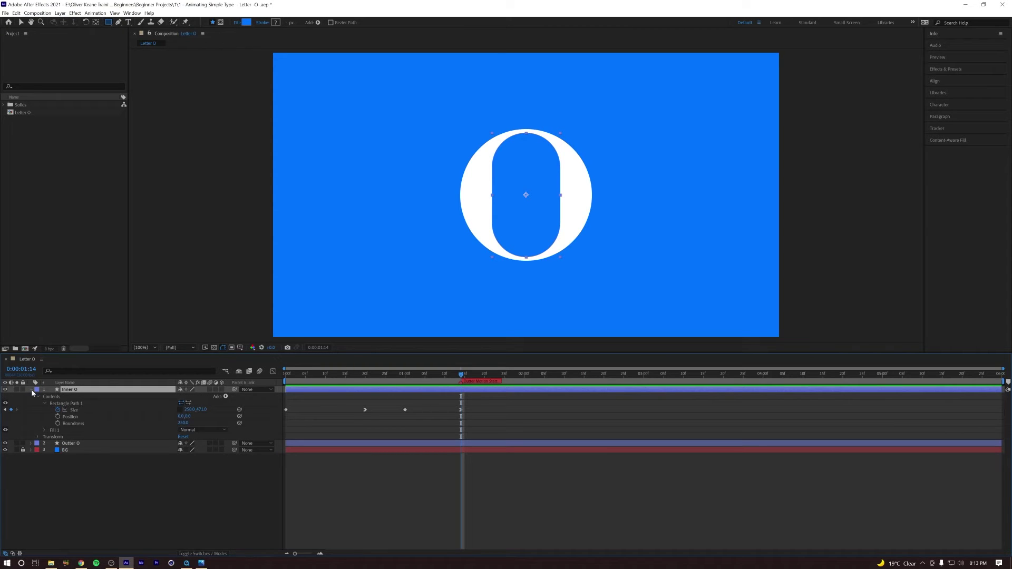
left_click(31, 390)
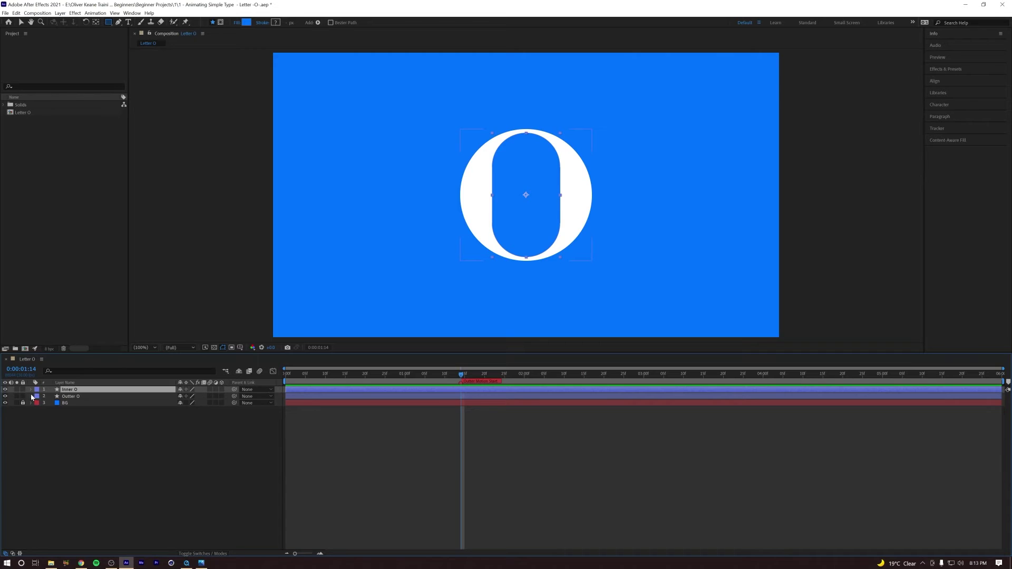
left_click(31, 396)
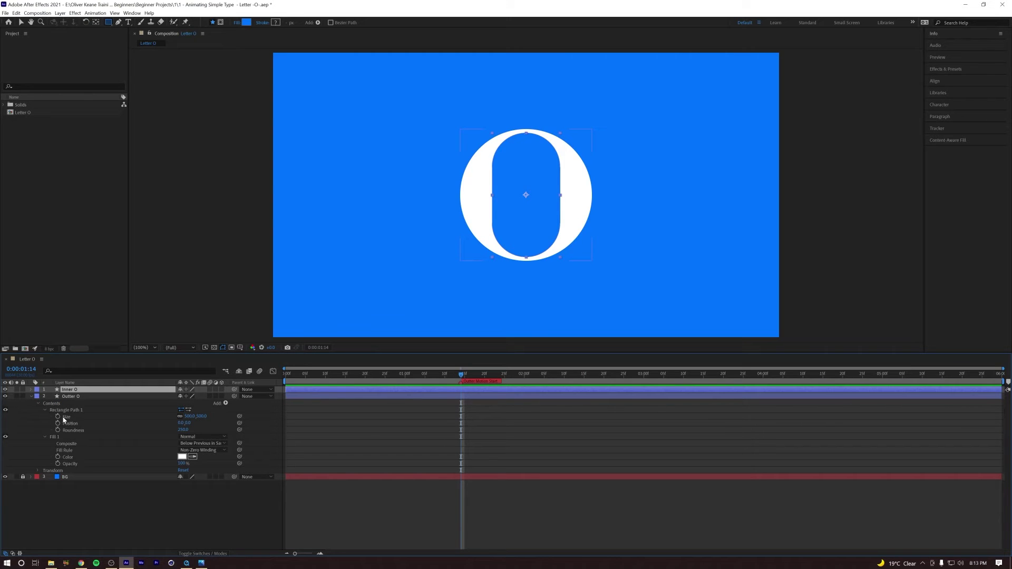
left_click(58, 416)
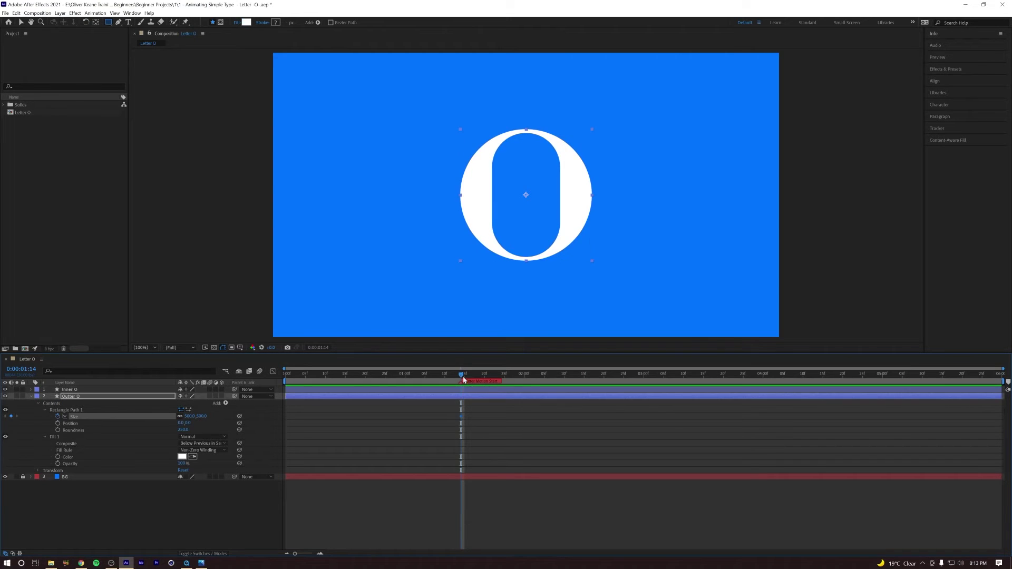
- At 0:00:02:02, unlink Outter O's Size proportions, narrow it to 288.0 by 500.0, and preview the morph
left_click_drag(463, 375, 532, 375)
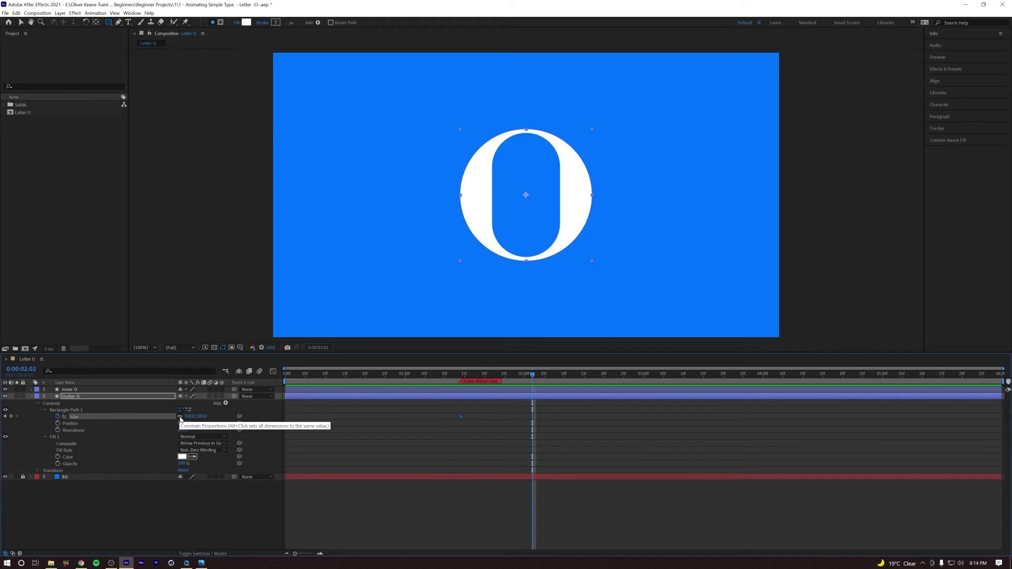
left_click(179, 416)
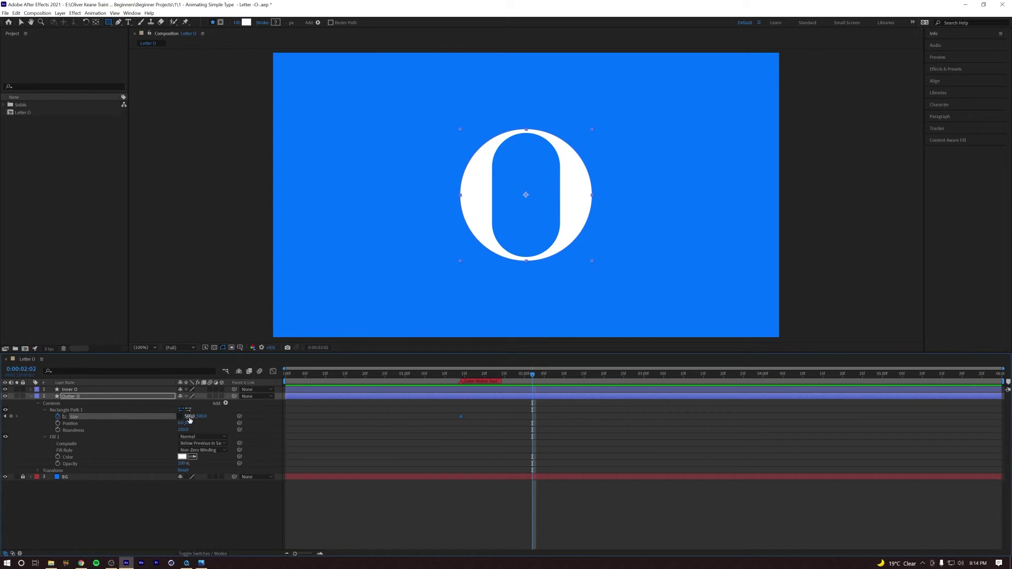
left_click_drag(190, 419, 104, 416)
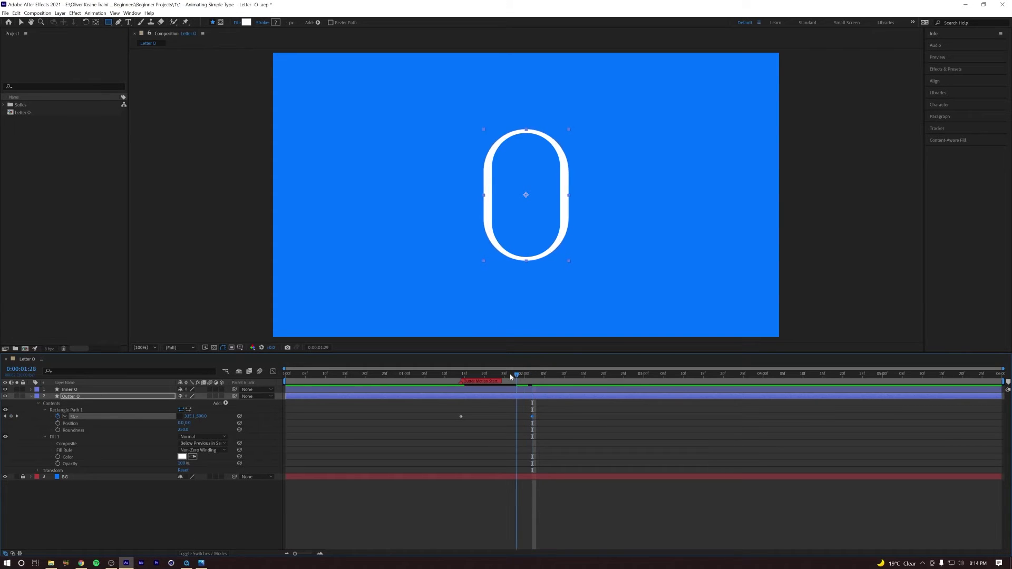
key("space")
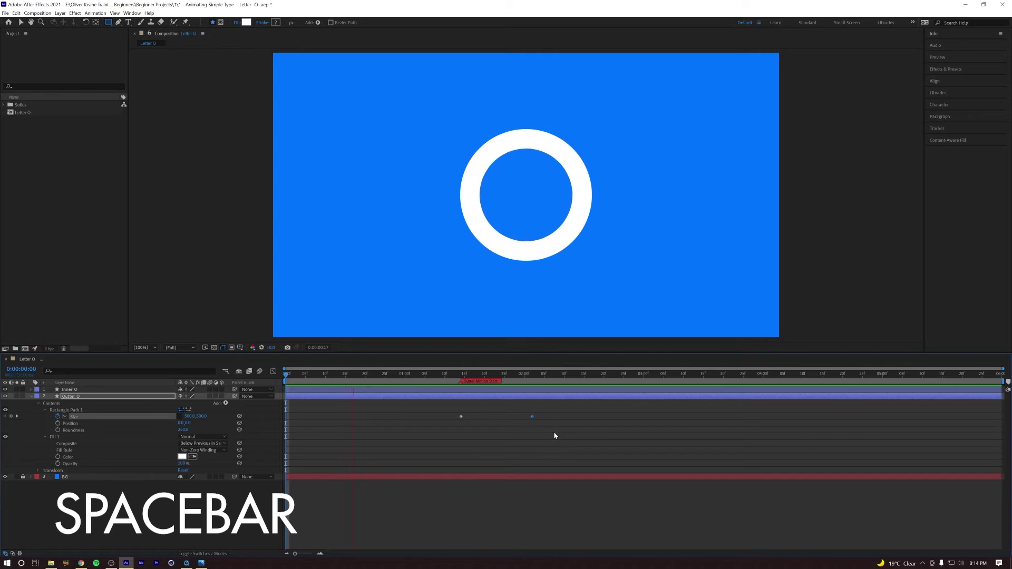
key("space")
left_click_drag(468, 375, 460, 376)
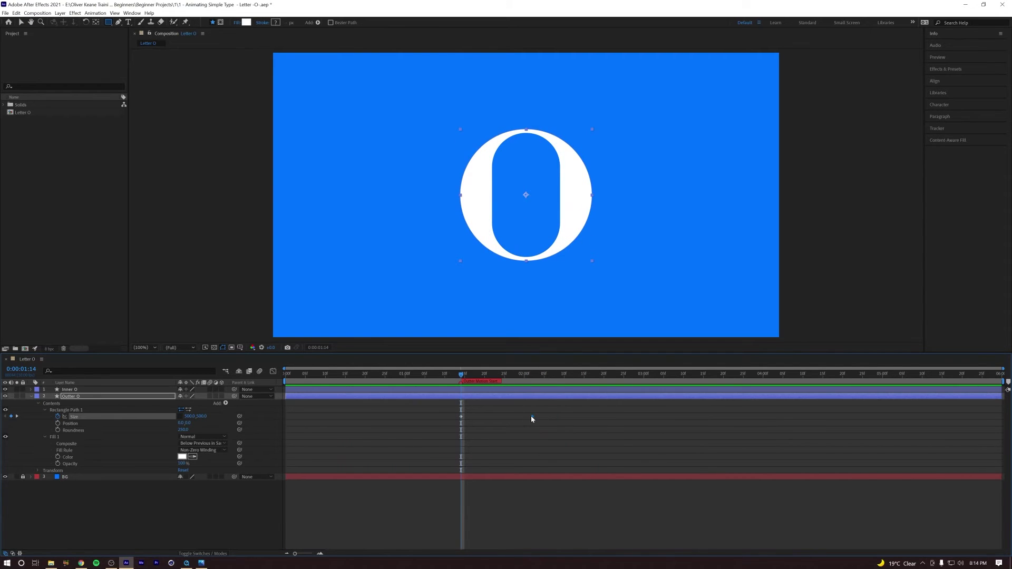
- Apply Easy Ease In to Outter O's second Size keyframe and preview the eased motion
right_click(532, 417)
left_click(547, 420)
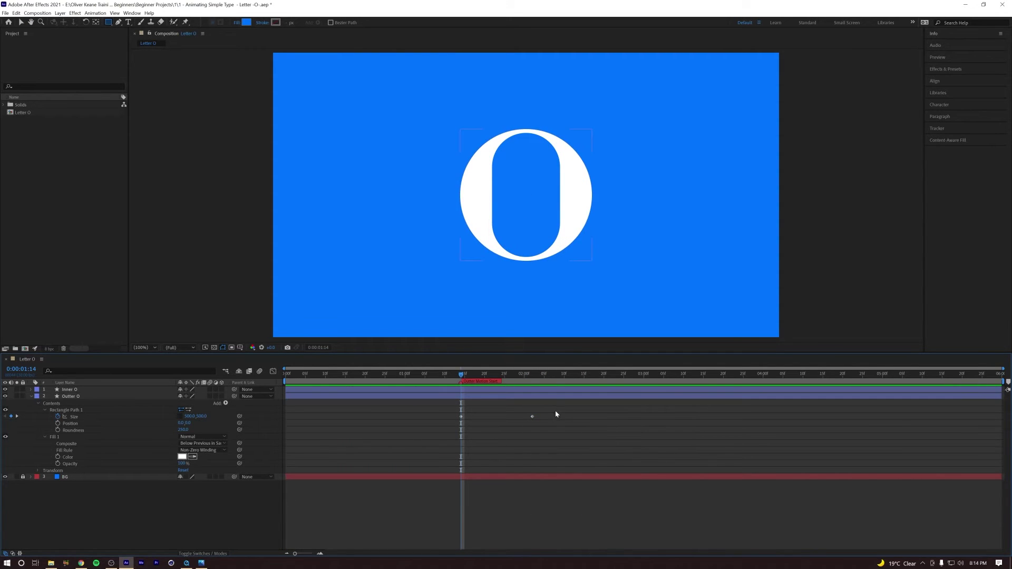
left_click(533, 416)
right_click(533, 416)
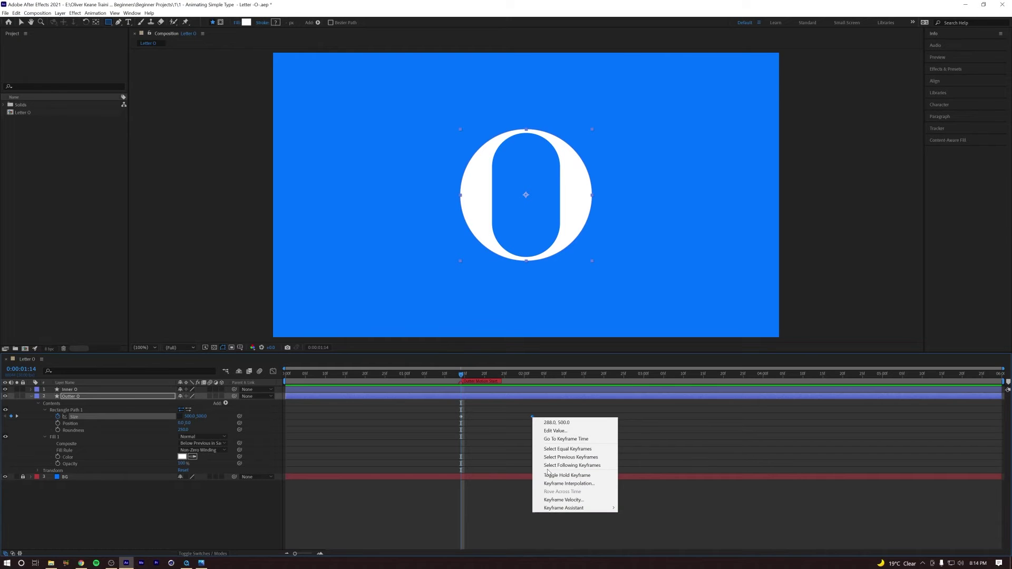
mouse_move(577, 508)
left_click(650, 467)
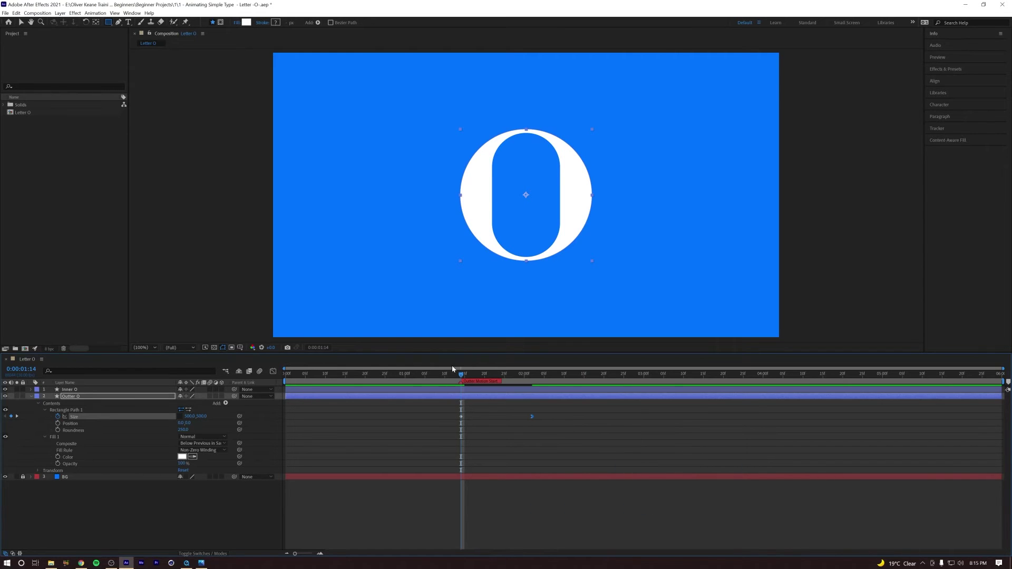
key("space")
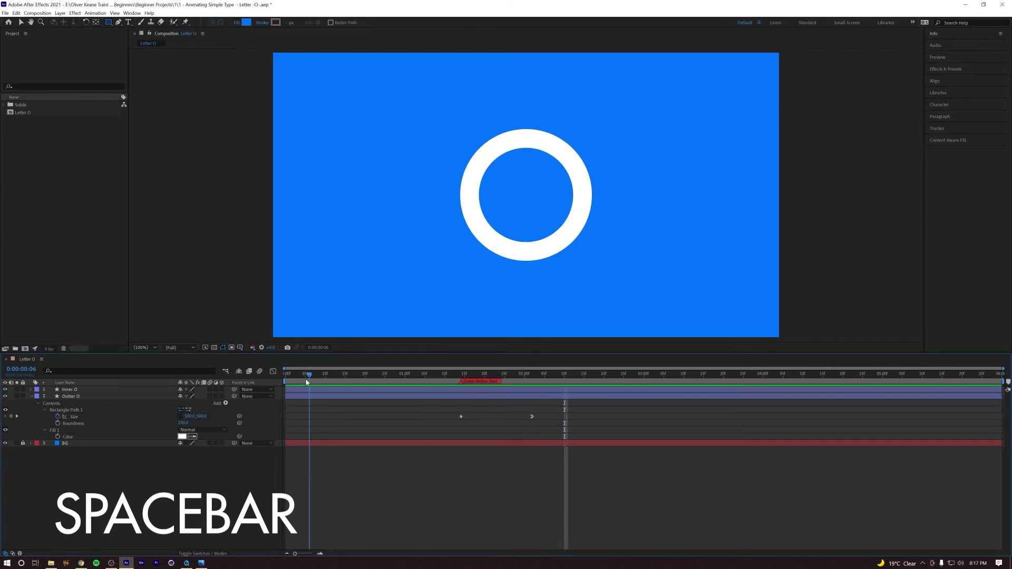
key("space")
key("space")
key("space")
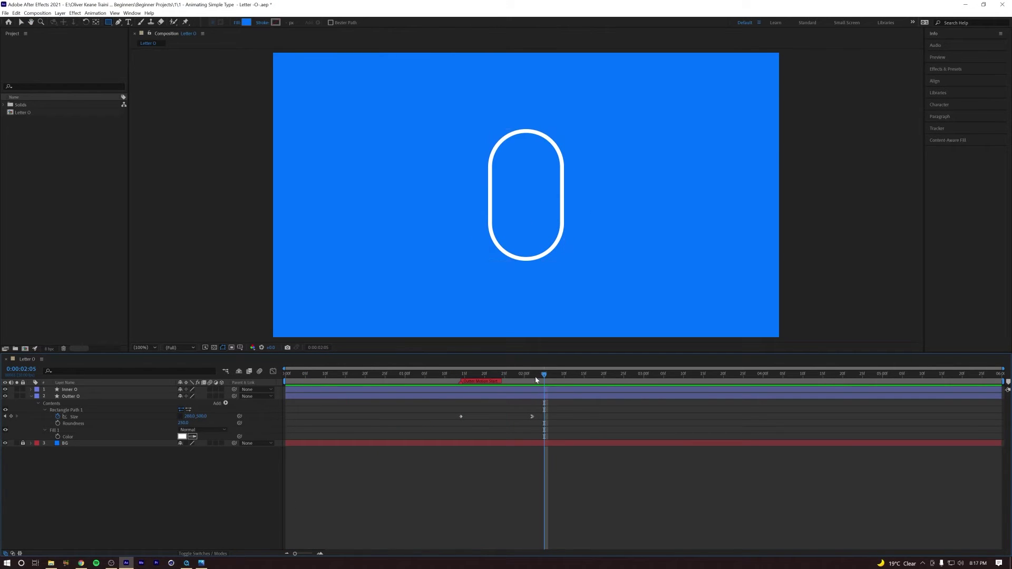
- Shift both Outter O Size keyframes later so the first sits at about 0:00:02:09, and preview the delay
left_click_drag(570, 414, 429, 427)
left_click_drag(601, 406, 561, 419)
key("Home")
key("space")
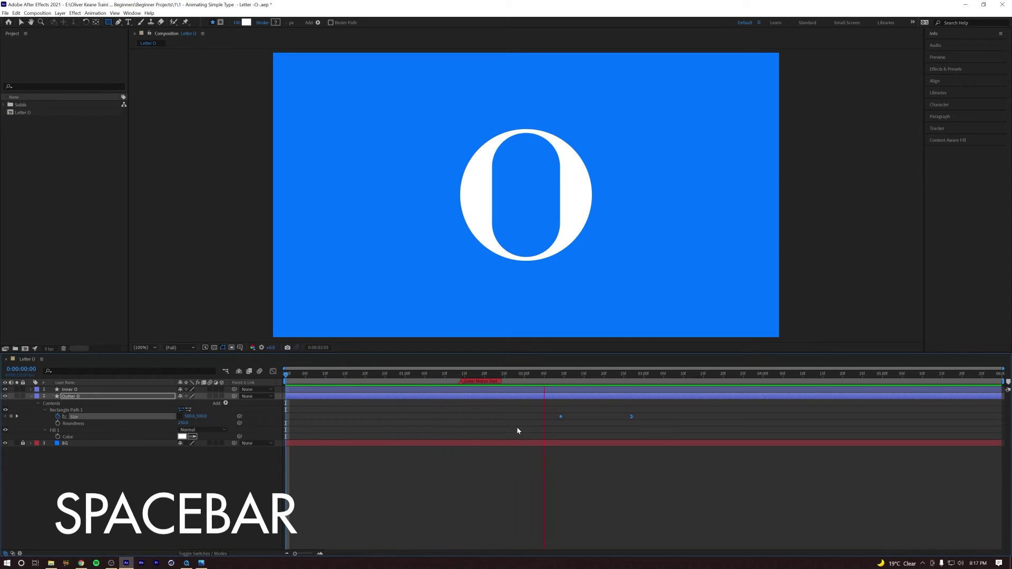
key("space")
- Shift both Outter O Size keyframes earlier so the first sits at about 0:00:02:03, and preview the timing
left_click_drag(561, 417, 537, 417)
key("Home")
key("space")
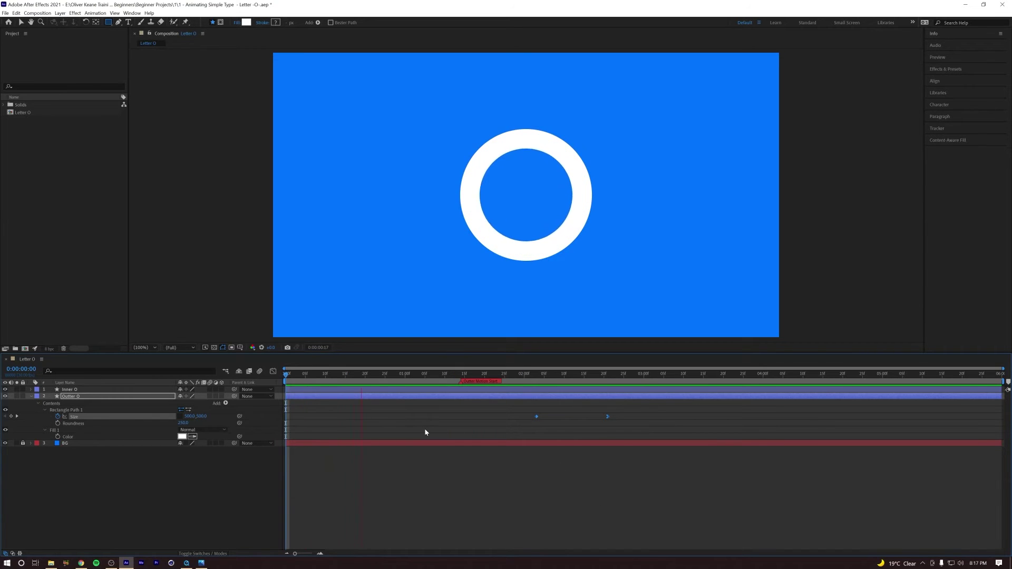
key("space")
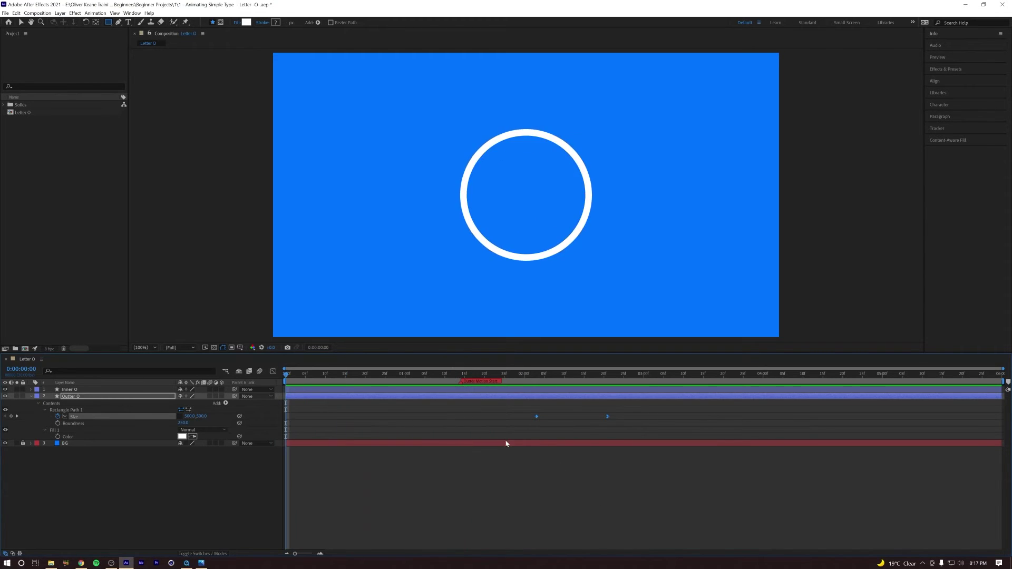
key("space")
left_click_drag(461, 375, 508, 379)
key("space")
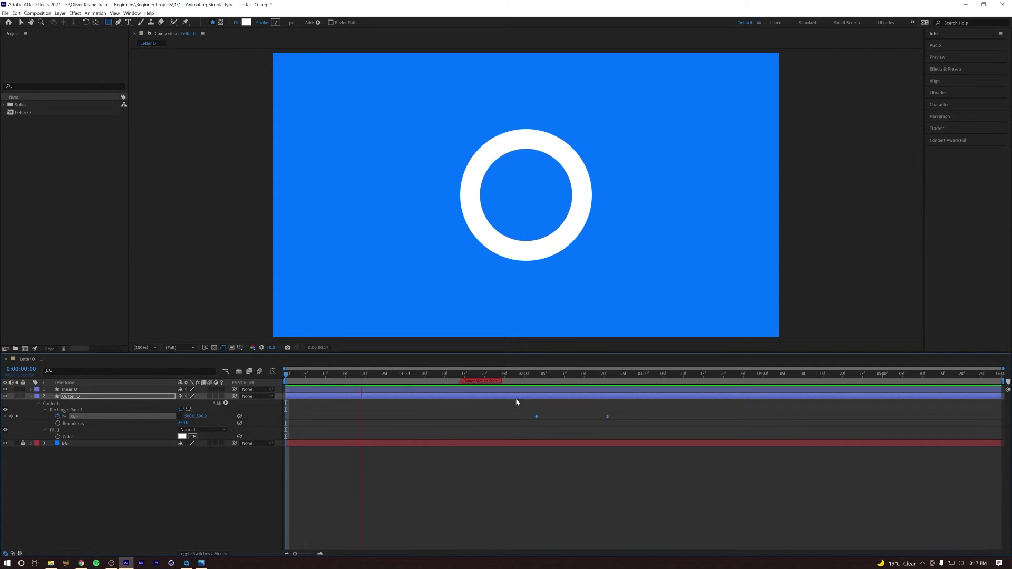
key("space")
- Move the "Outter Motion Start" marker to Outter O's first Size keyframe at about 0:00:02:03, and replay the animation
left_click(538, 378)
mouse_move(461, 381)
left_mouse_down()
mouse_move(533, 385)
mouse_move(287, 376)
mouse_move(450, 376)
left_mouse_up()
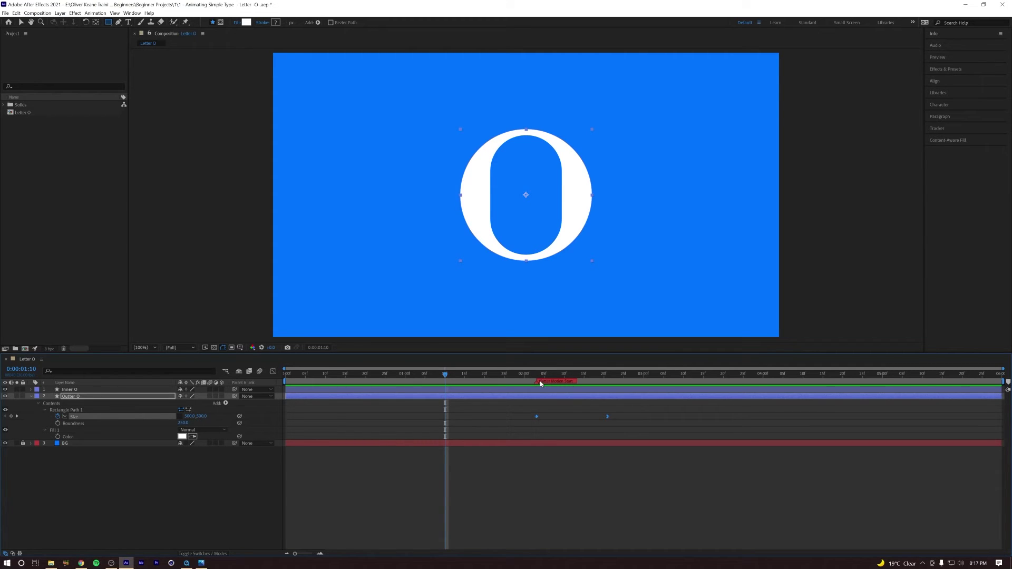
key("space")
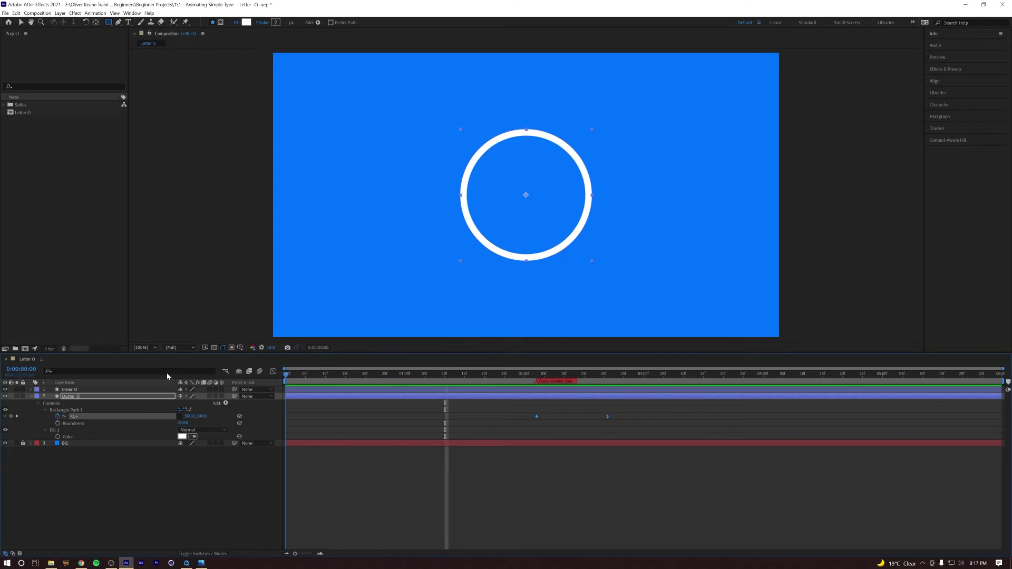
key("space")
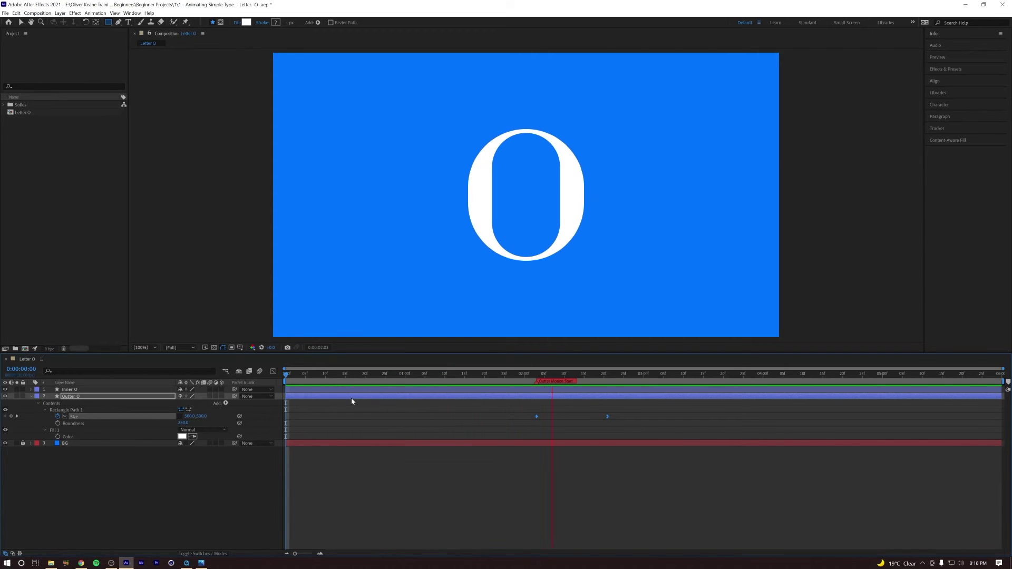
key("space")
key("space")
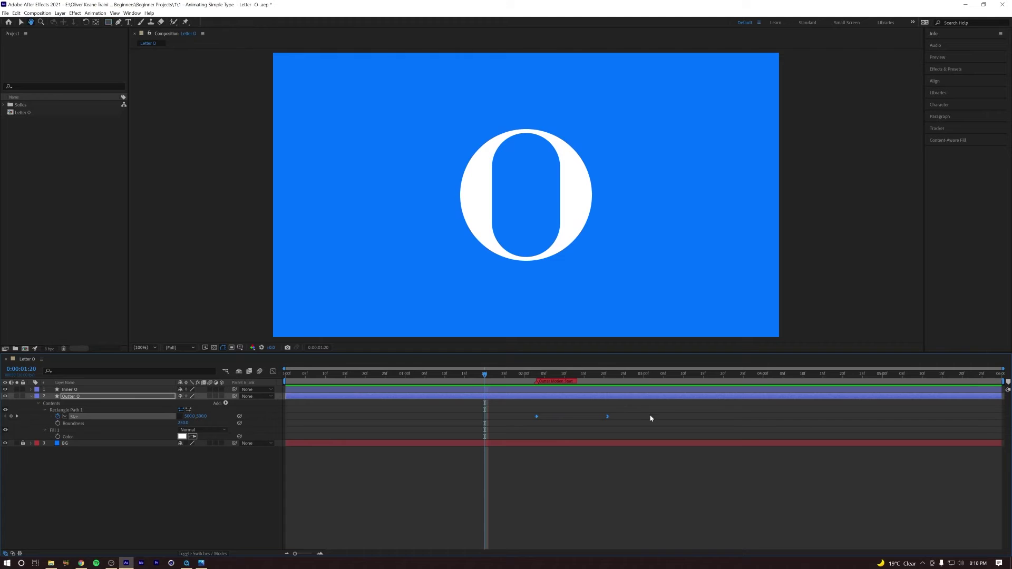
key("space")
- Shift both Outter O Size keyframes earlier so the first lands at 0:00:01:26, and preview the animation
left_click_drag(537, 416, 510, 417)
key("Home")
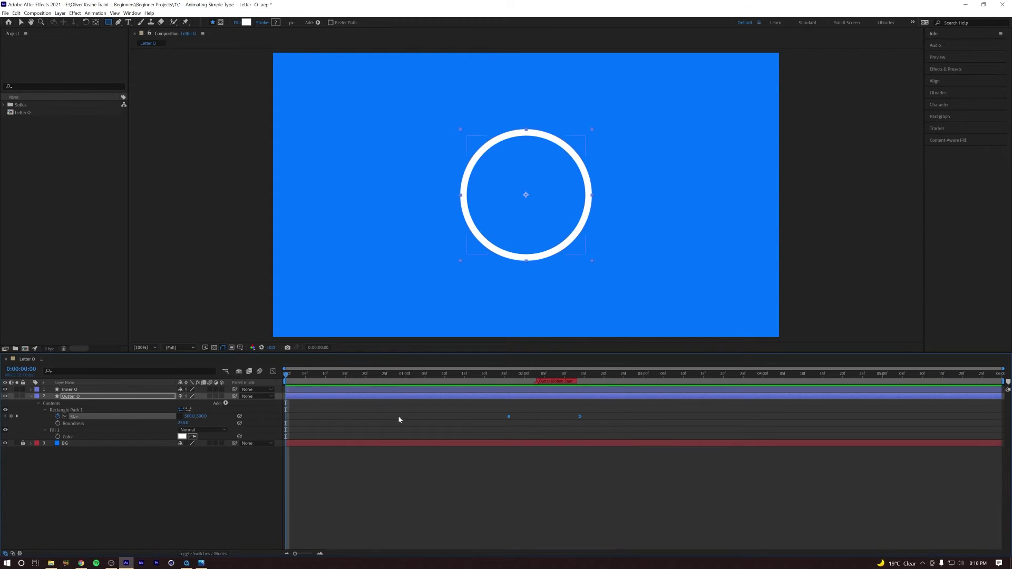
key("space")
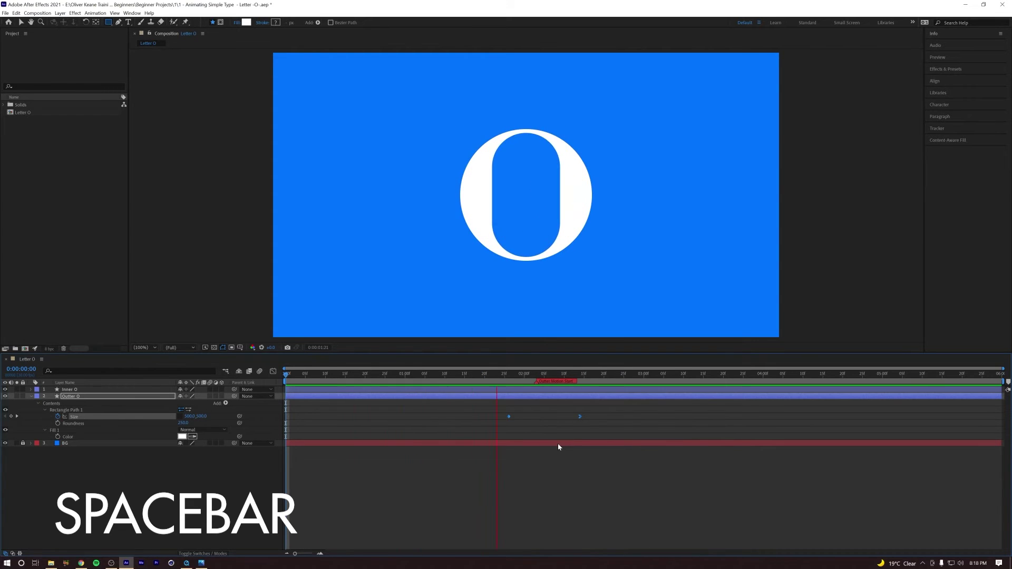
key("space")
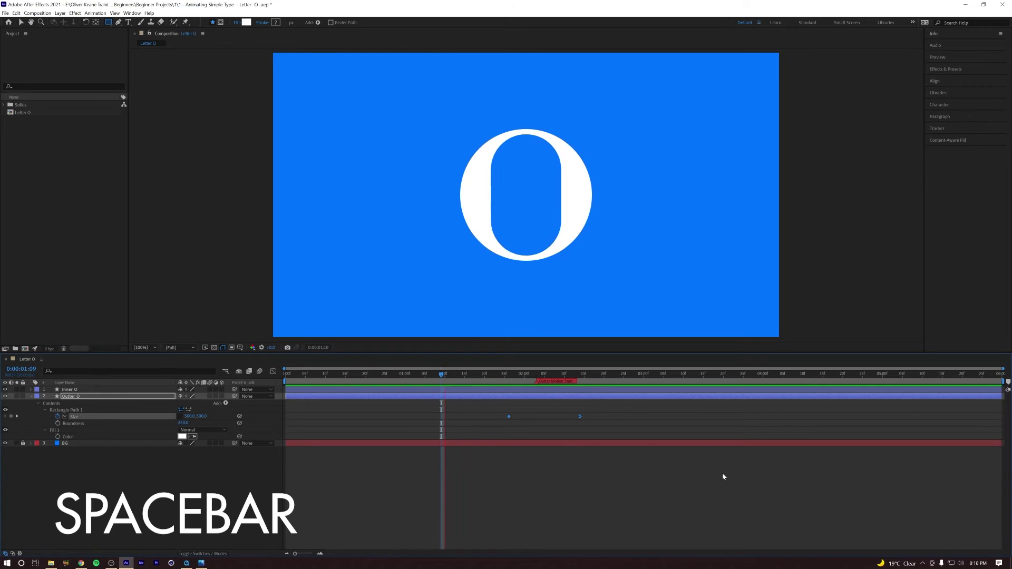
key("space")
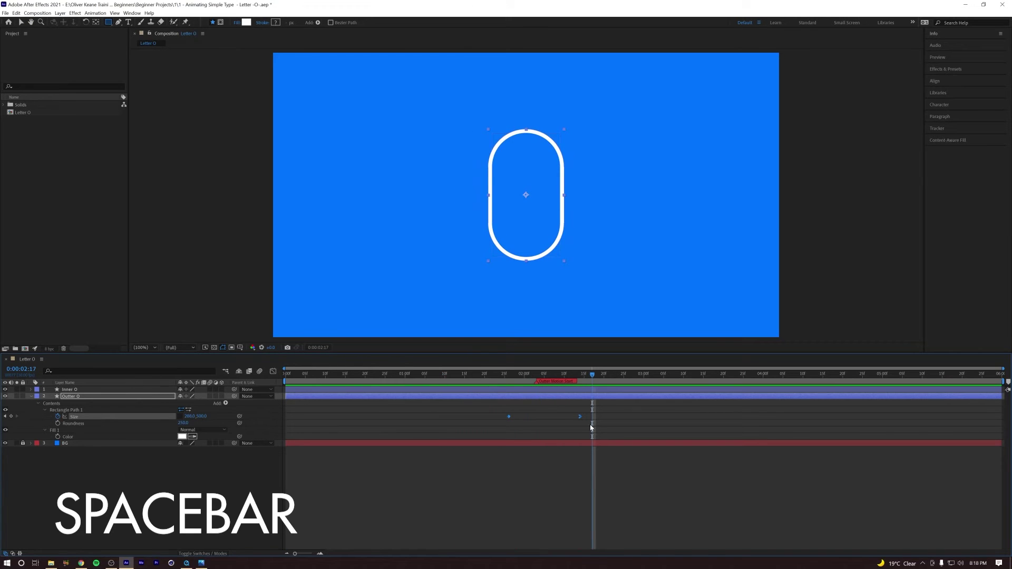
- Move Outter O's last Size keyframe earlier to 0:00:02:08, and preview the faster outer morph
left_click_drag(581, 417, 559, 422)
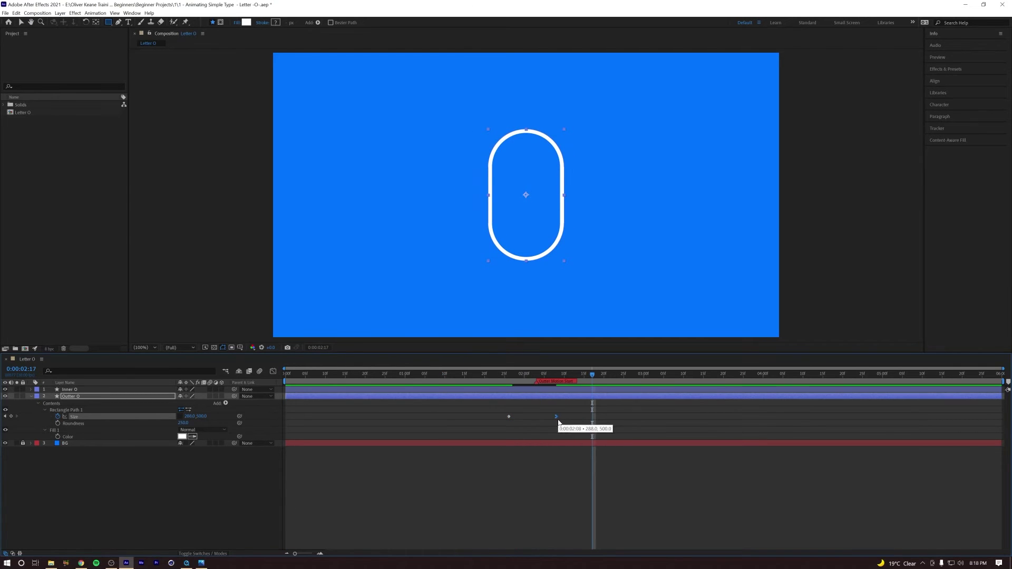
key("space")
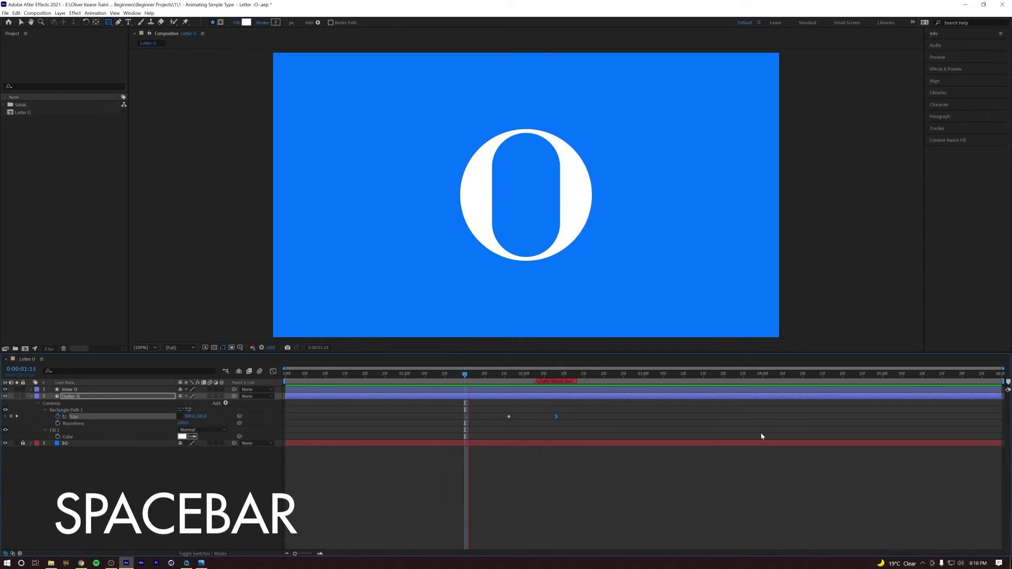
key("space")
left_click(507, 374)
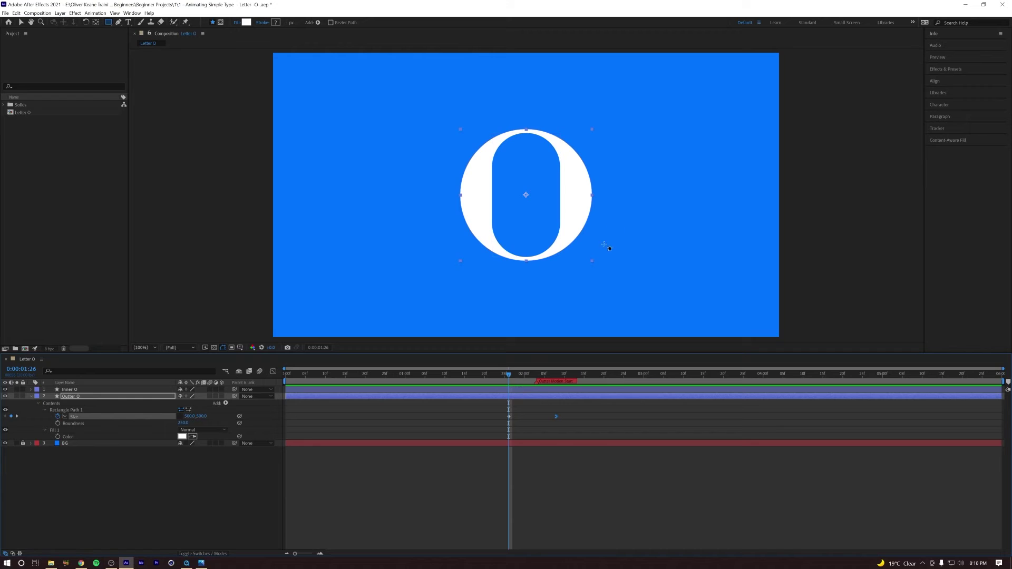
key("space")
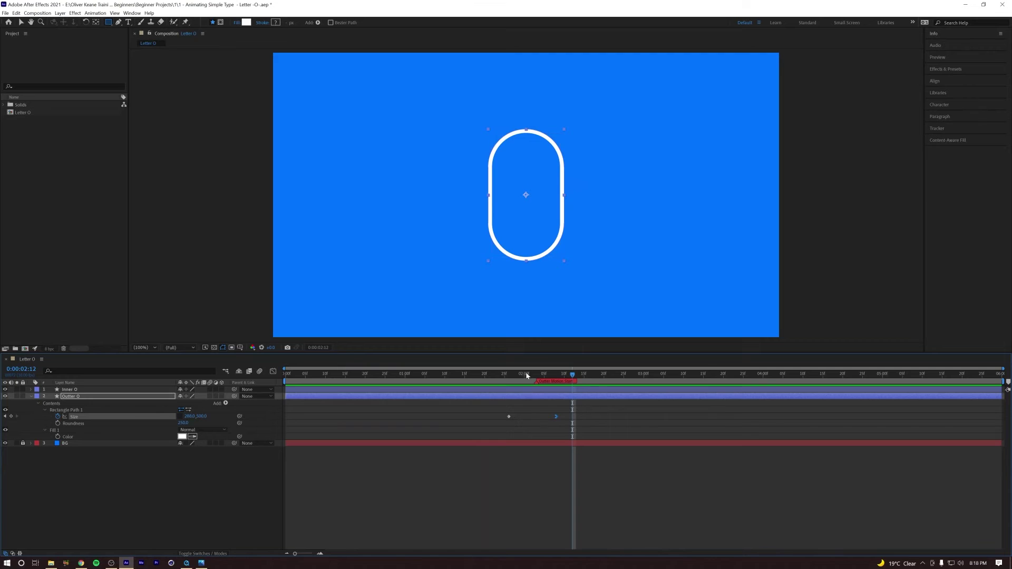
- Show only the keyframed properties of Inner O and Outter O, and move the "Outter Motion Start" marker to 0:00:01:26
left_click(509, 375)
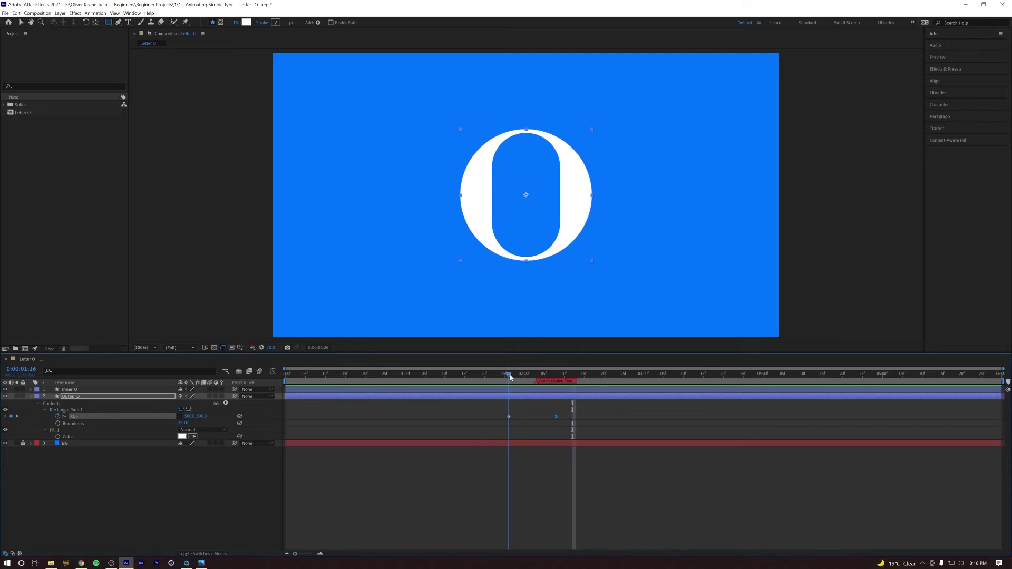
left_click(71, 390)
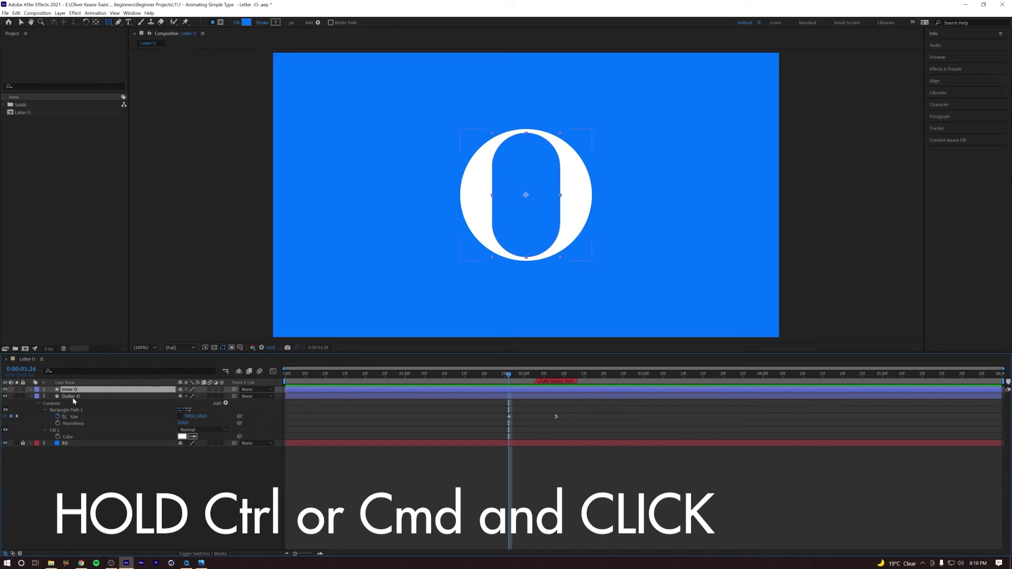
left_click(70, 399, "ctrl")
key("u")
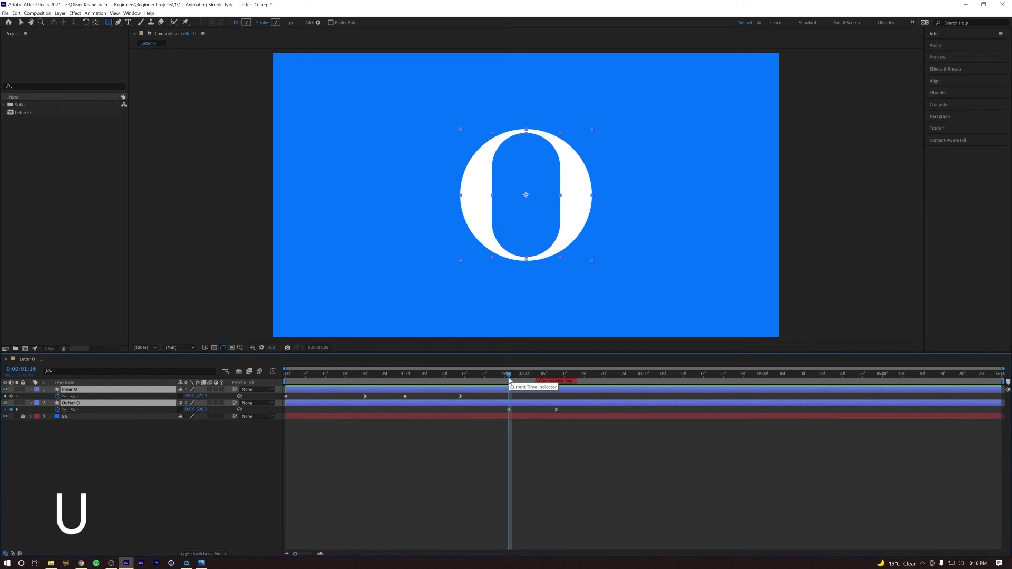
left_click_drag(534, 382, 507, 382)
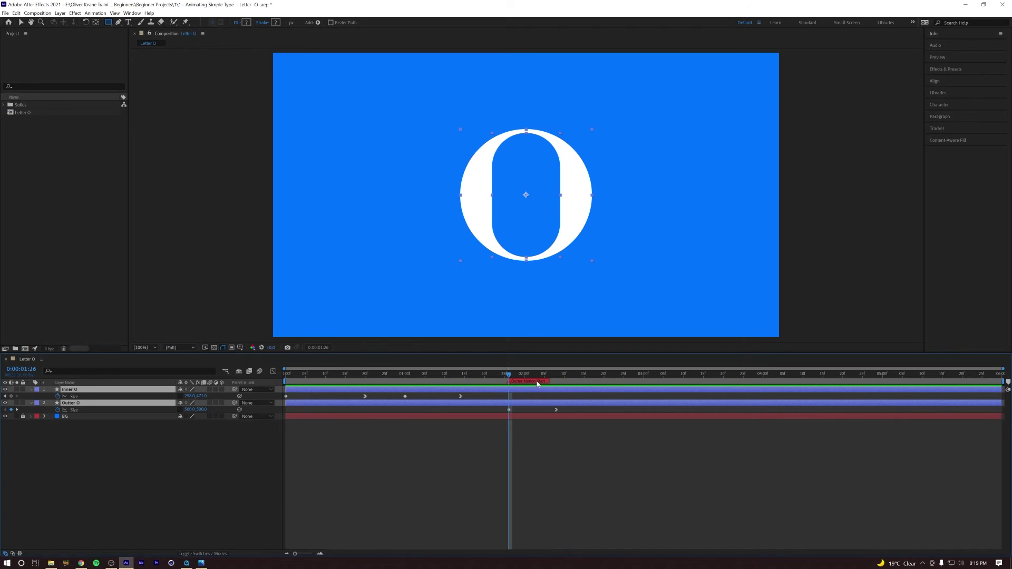
- Return to the start of the composition and preview the animation
key("Page_Down")
key("Page_Down")
key("Page_Down")
key("Home")
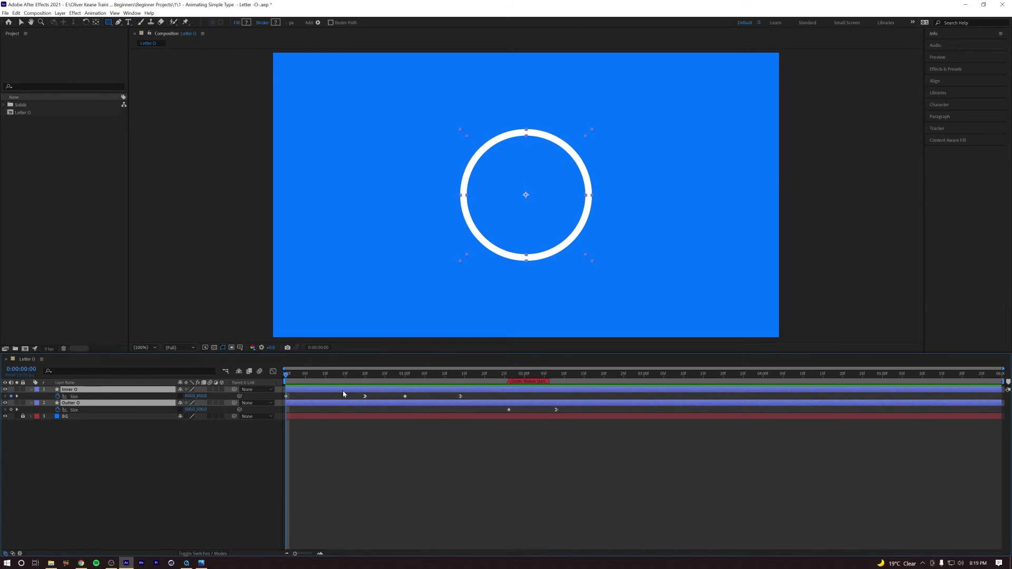
key("space")
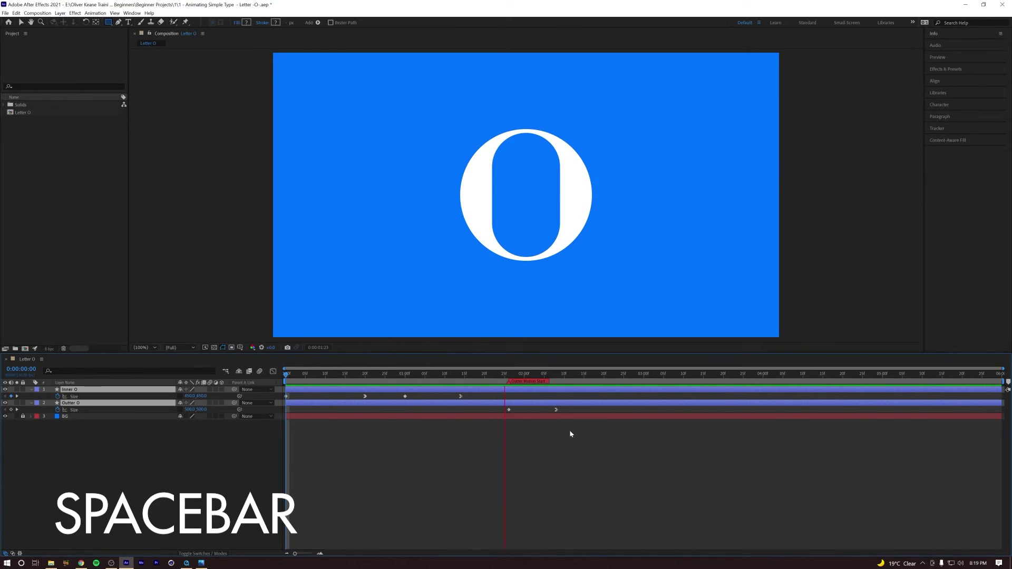
- Add a Size keyframe to Inner O at 0:00:01:26, in line with Outter O's first Size keyframe
left_click(533, 375)
mouse_move(533, 376)
left_mouse_down()
mouse_move(506, 375)
mouse_move(554, 375)
mouse_move(509, 375)
left_mouse_up()
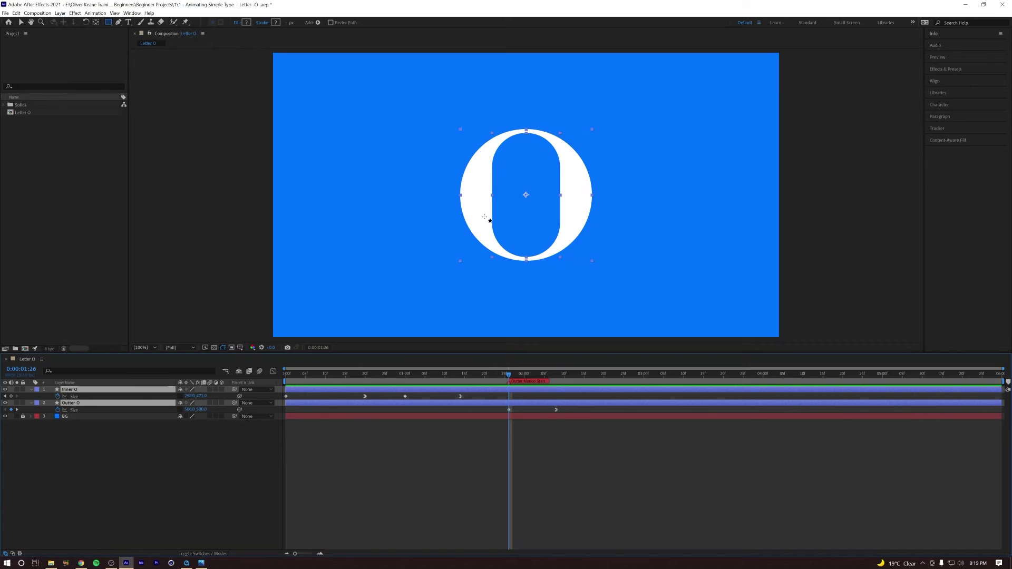
left_click(152, 511)
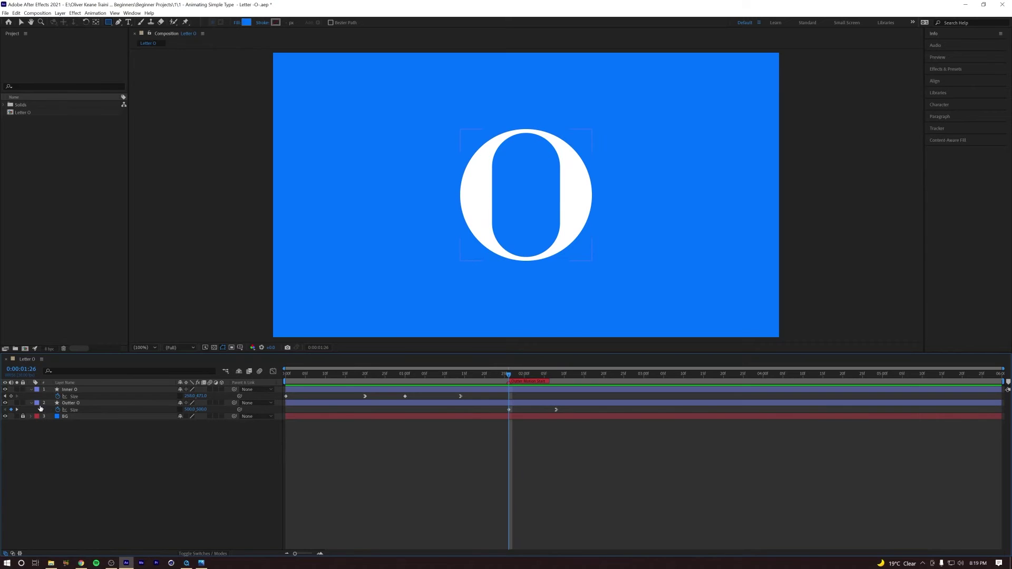
left_click(11, 396)
- At 0:00:02:08, set Inner O's Size to 215, 424 so its border fits evenly inside Outter O
left_click_drag(510, 375, 558, 378)
left_click(204, 397)
type("445")
key("Return")
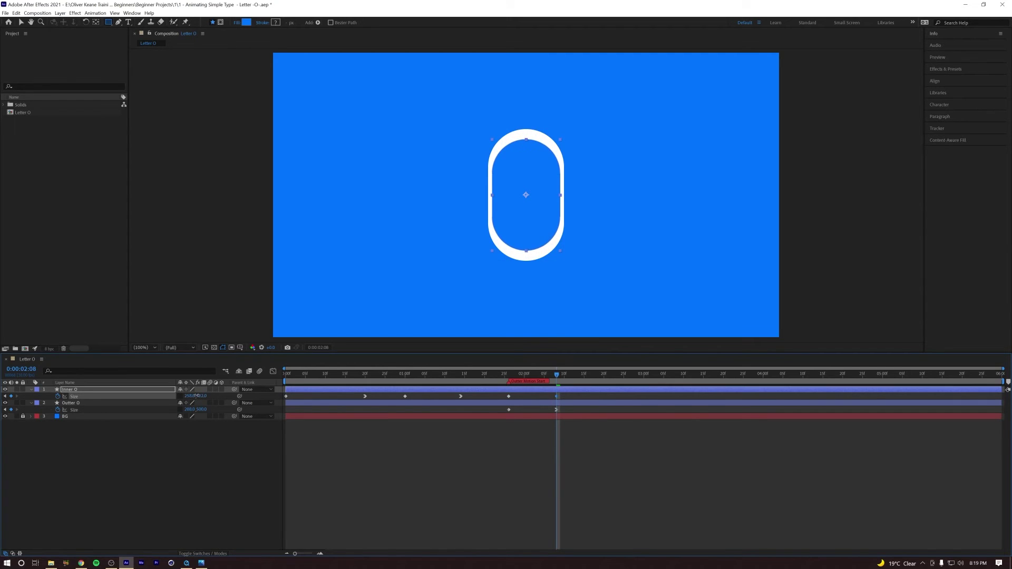
left_click_drag(200, 396, 182, 395)
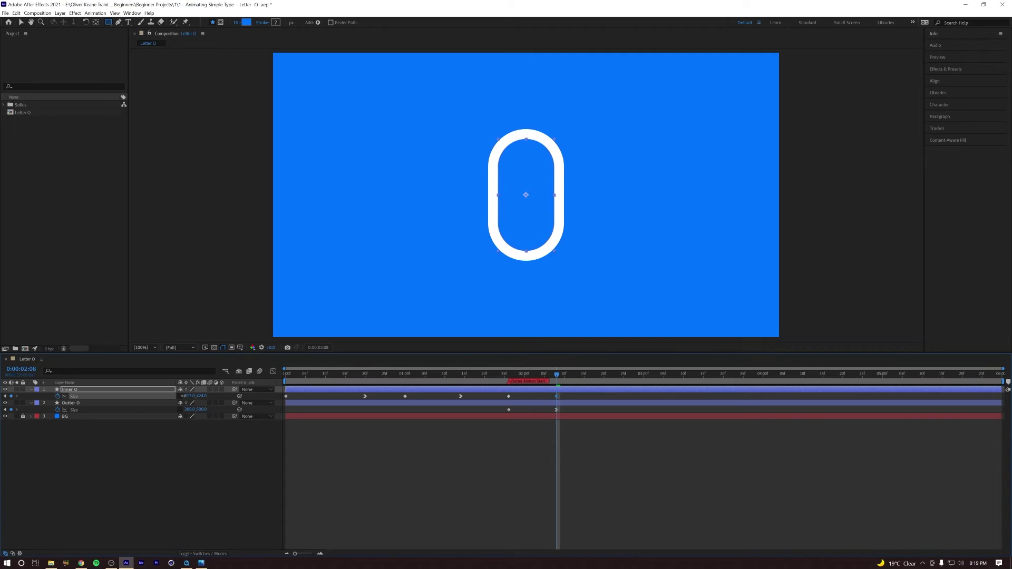
left_click_drag(183, 395, 184, 396)
left_click(222, 452)
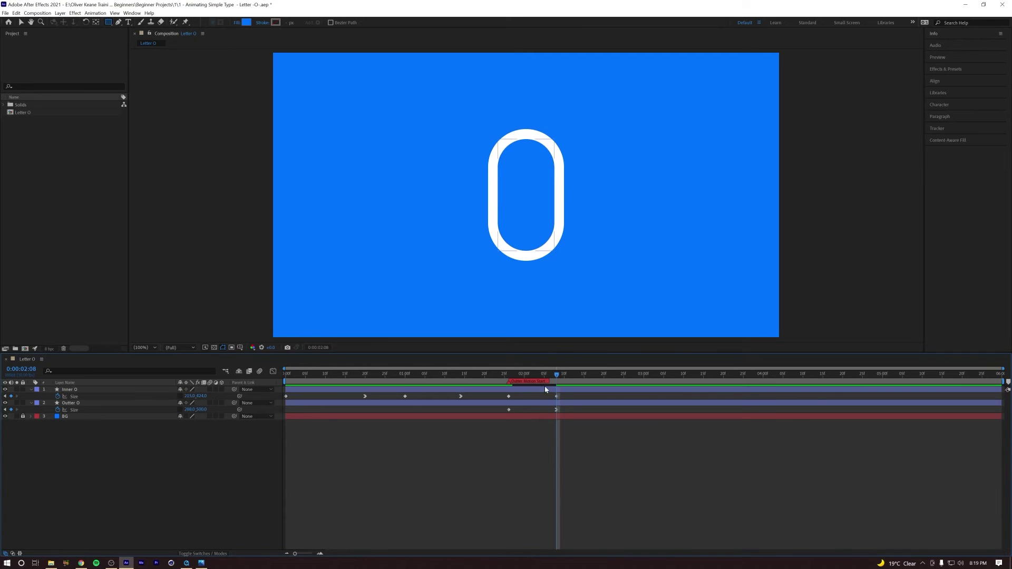
- Apply Easy Ease In to Inner O's Size keyframe at 0:00:02:08
left_click(557, 397)
right_click(557, 396)
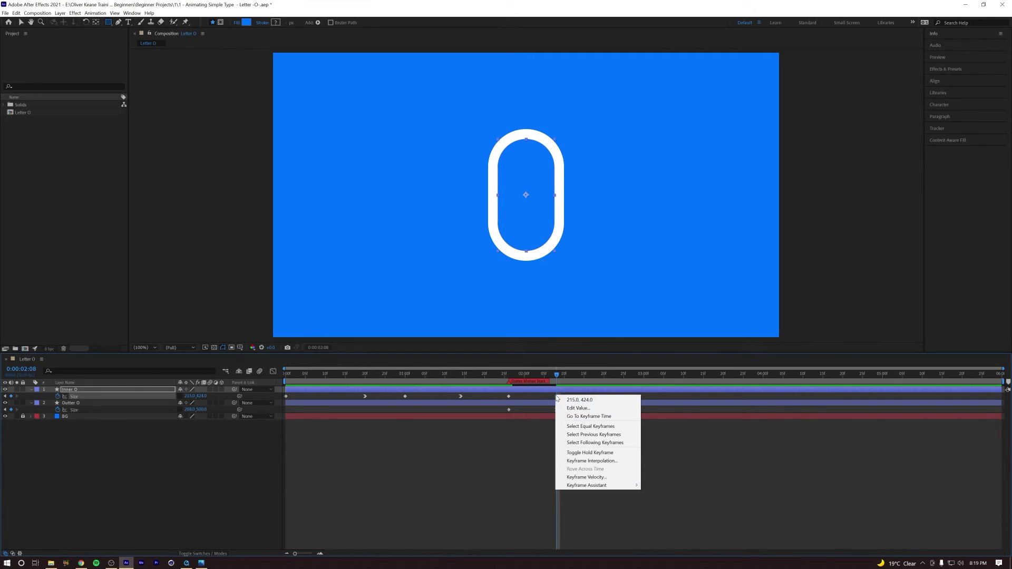
mouse_move(611, 491)
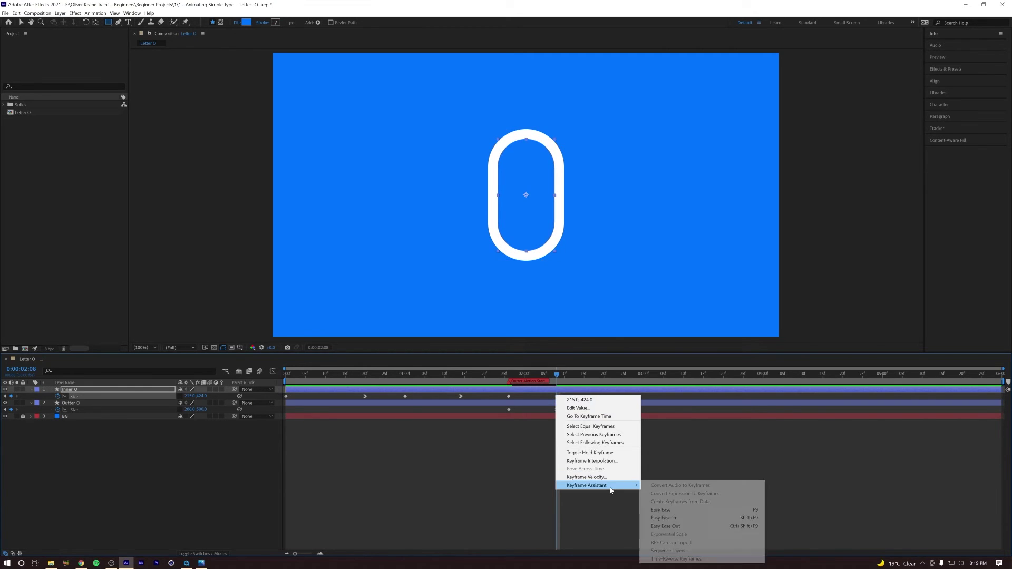
left_click(664, 518)
- Replay the animation several times to check the timing of the combined inner and outer morph
key("space")
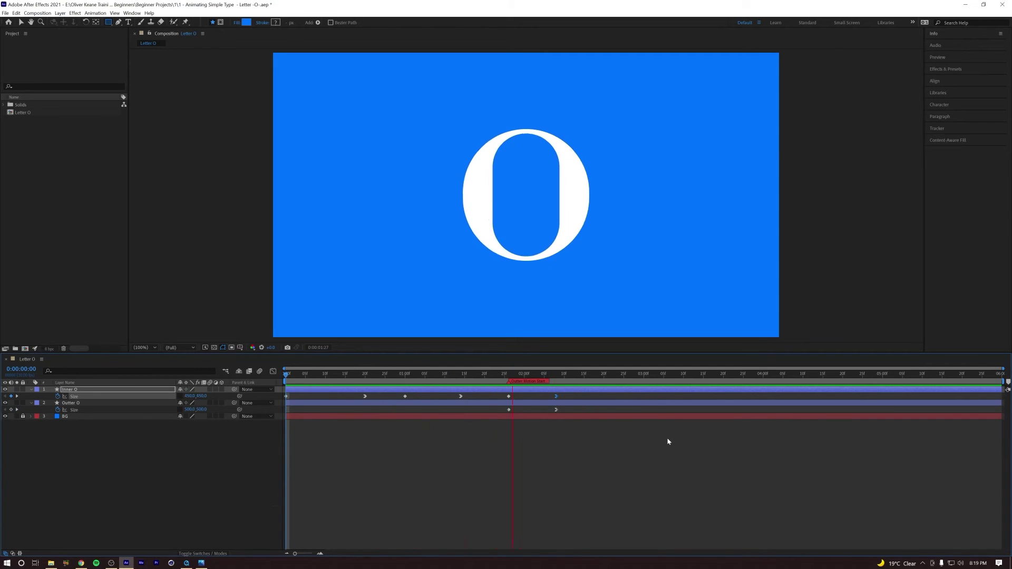
left_click_drag(532, 385, 278, 371)
key("space")
key("space")
key("space")
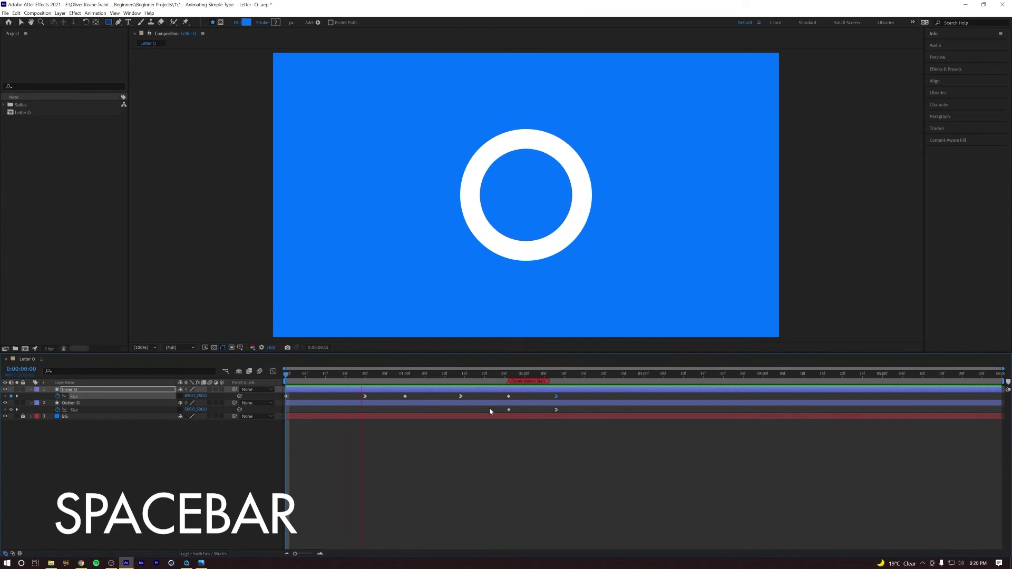
key("space")
key("space")
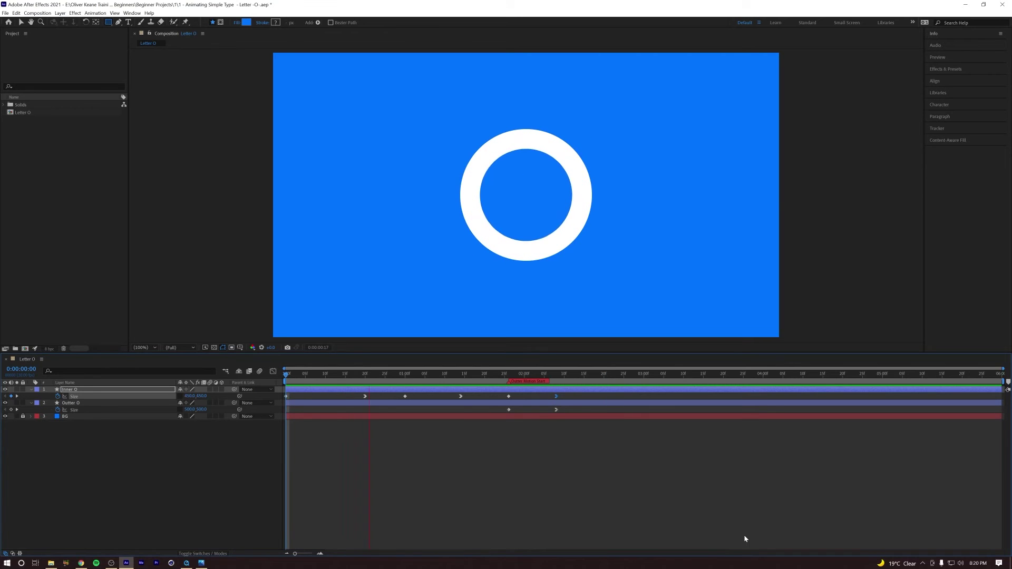
key("space")
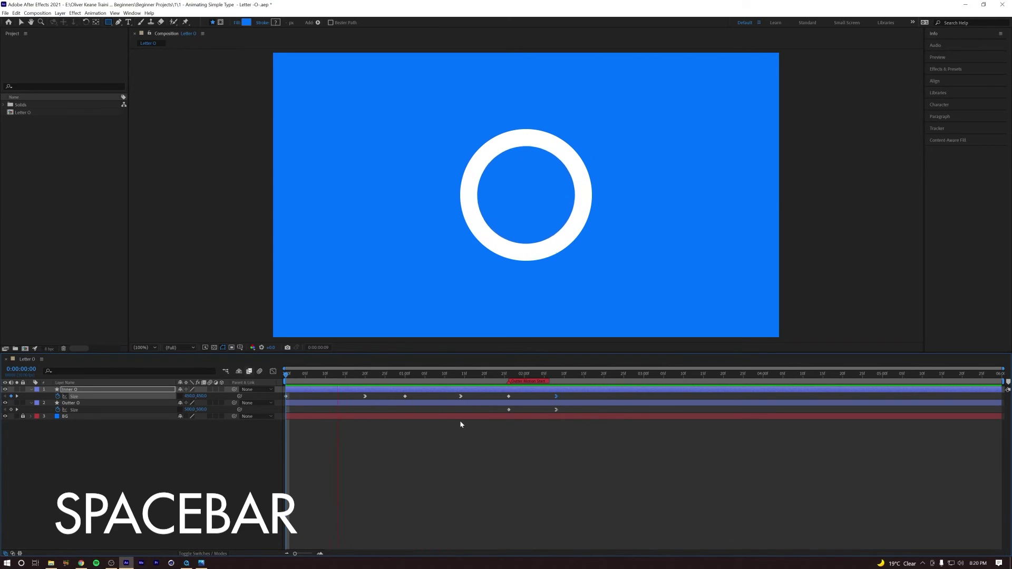
key("space")
key("space")
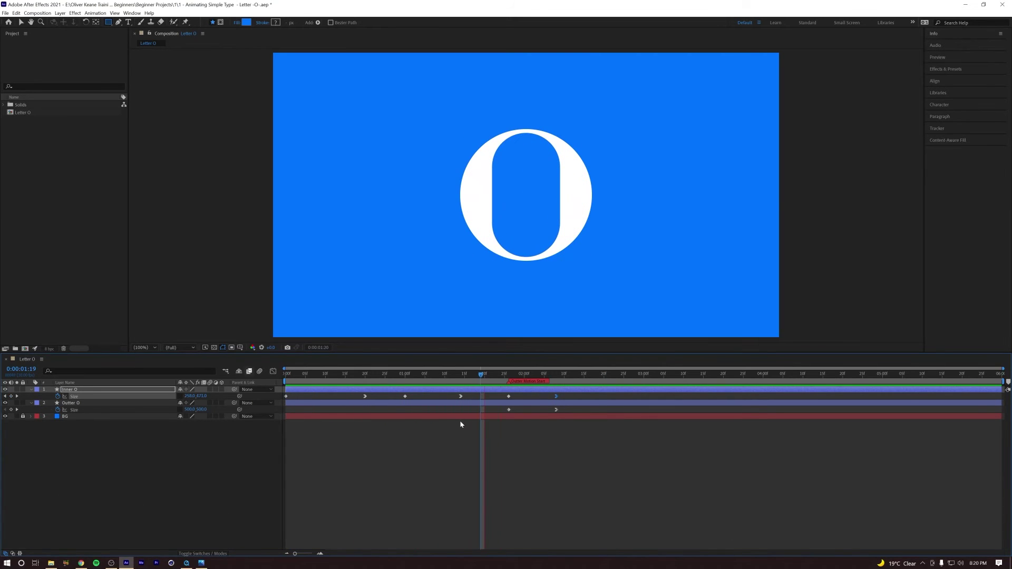
key("space")
key("space")
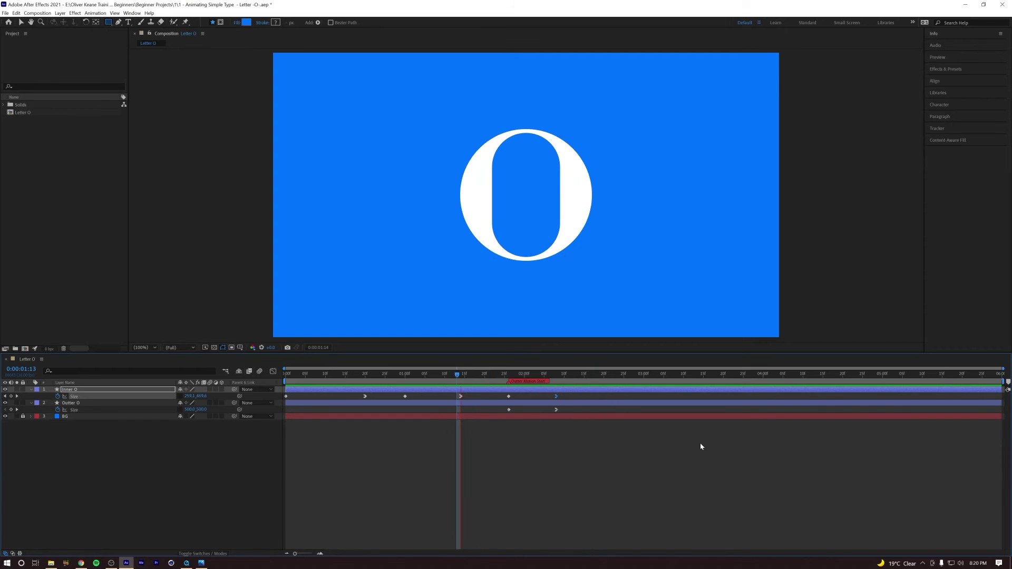
key("space")
- Scrub through the morph up to about 0:00:02:13, and preview the whole animation again
left_click_drag(581, 375, 476, 375)
key("space")
key("space")
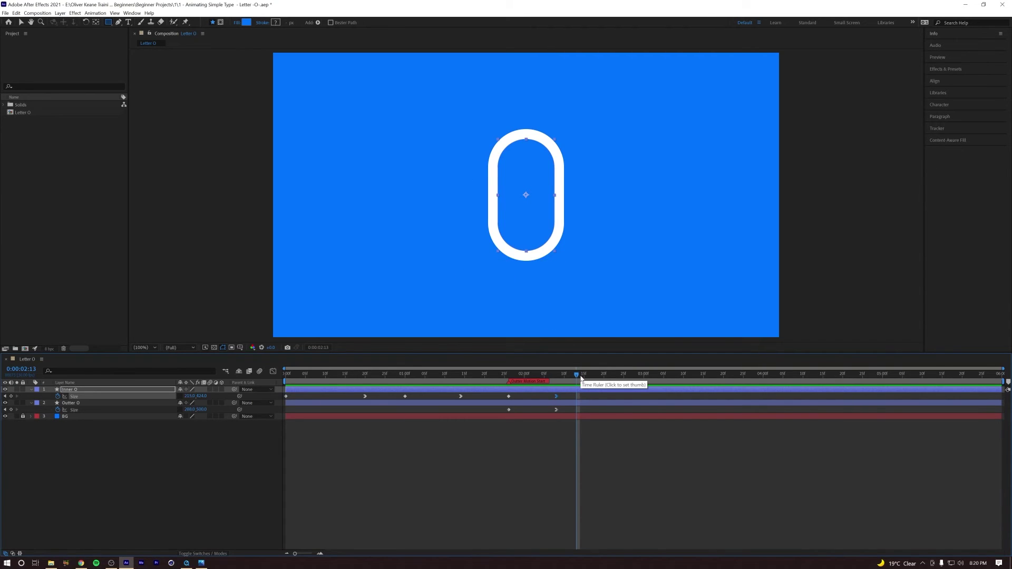
left_click_drag(577, 375, 548, 375)
key("space")
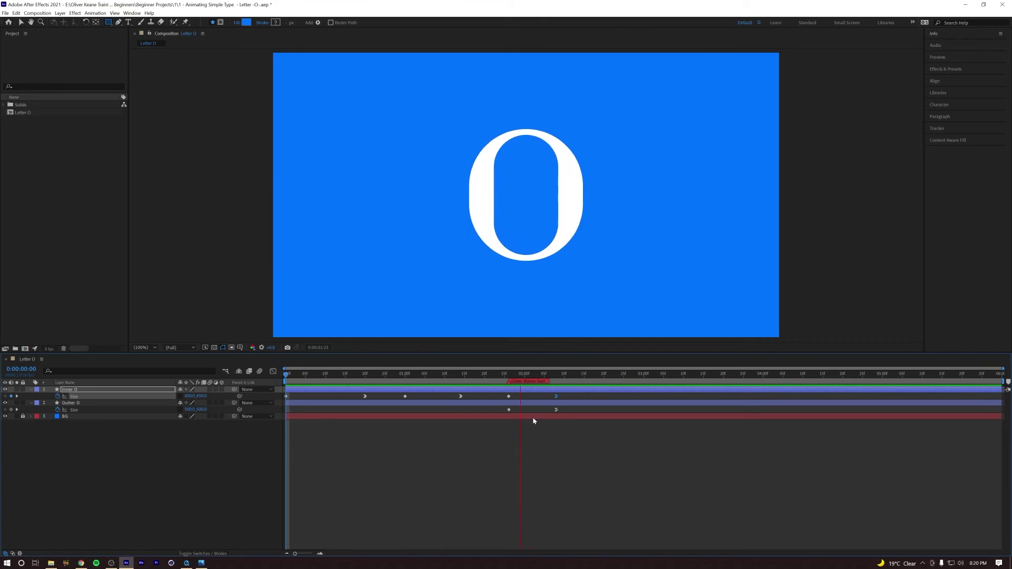
key("space")
key("space")
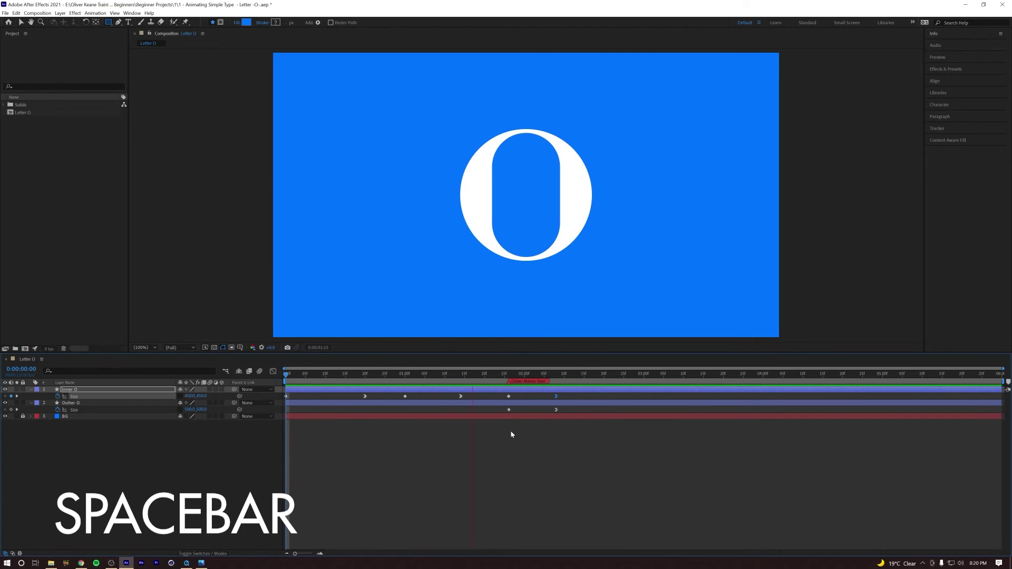
- Go to 0:00:02:25 and reveal all modified properties of both Inner O and Outter O
left_click(604, 378)
mouse_move(603, 380)
left_mouse_down()
mouse_move(666, 393)
mouse_move(613, 376)
left_mouse_up()
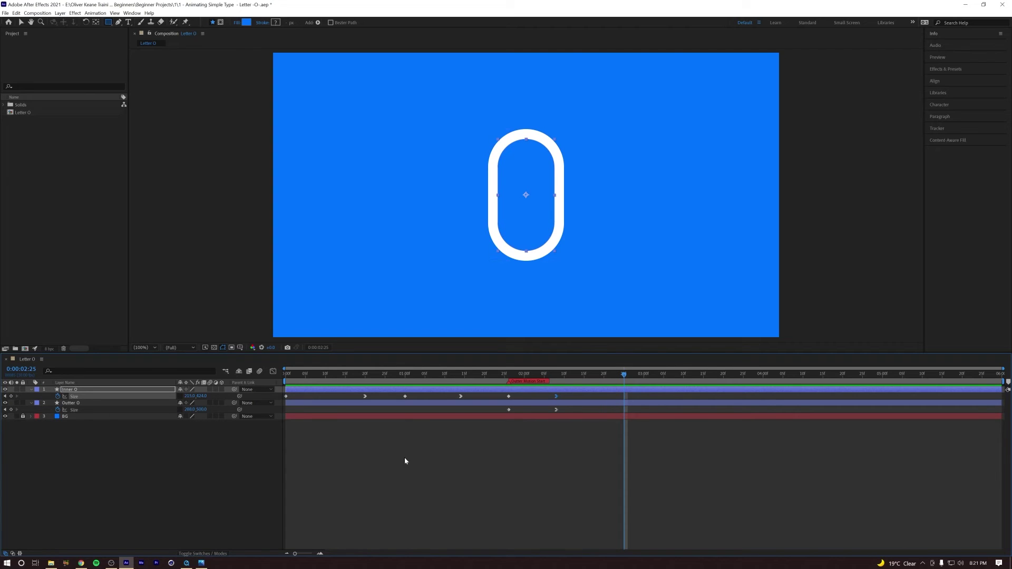
left_click(72, 404, "ctrl")
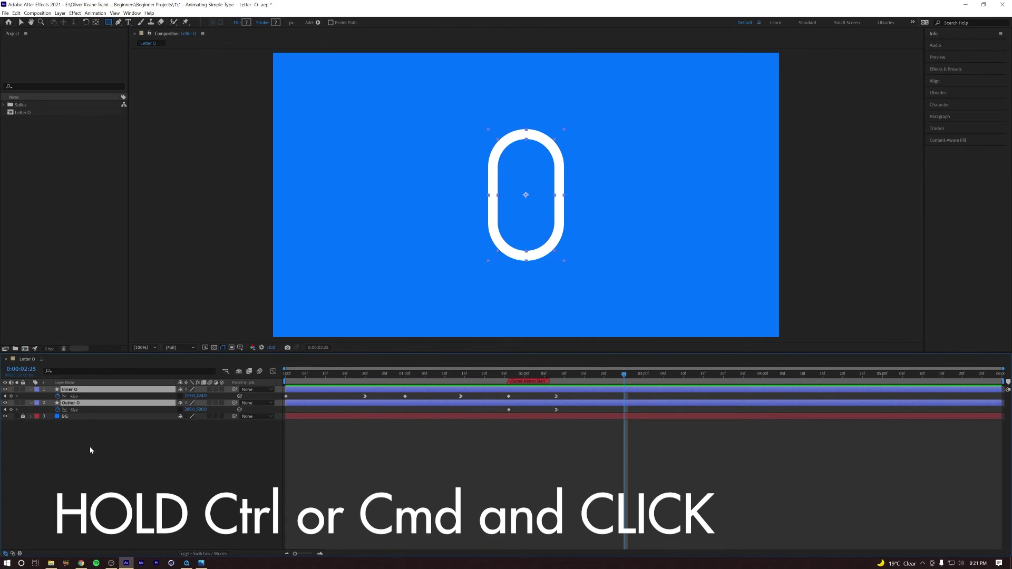
key("u")
key("u")
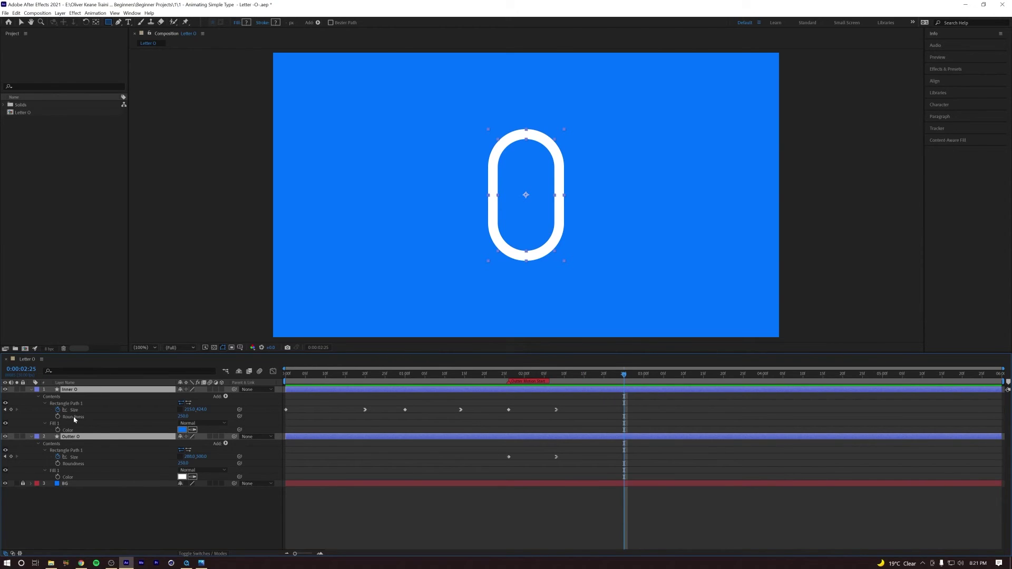
- Start keyframing Roundness on Outter O and Inner O at 0:00:02:25
left_click(74, 464)
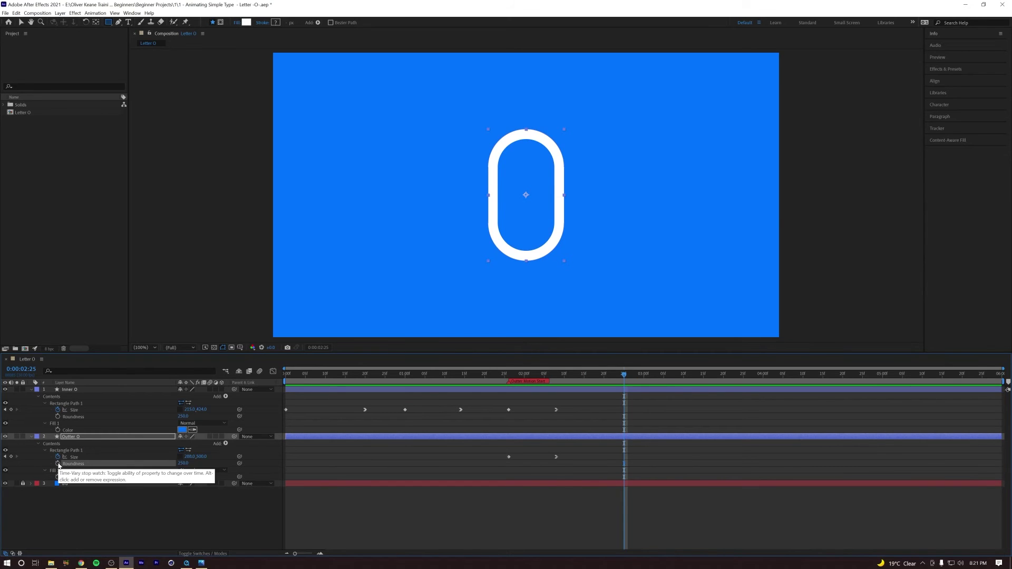
left_click(58, 464)
left_click(58, 416)
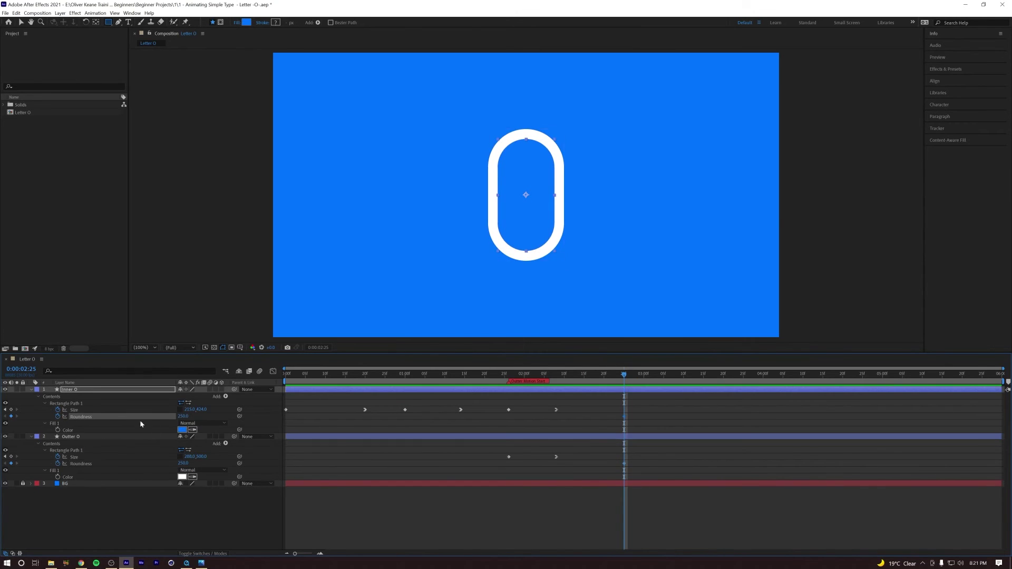
- At 0:00:03:15, lower Outter O's Roundness to about 75 and Inner O's Roundness to 50
left_click_drag(625, 376, 696, 382)
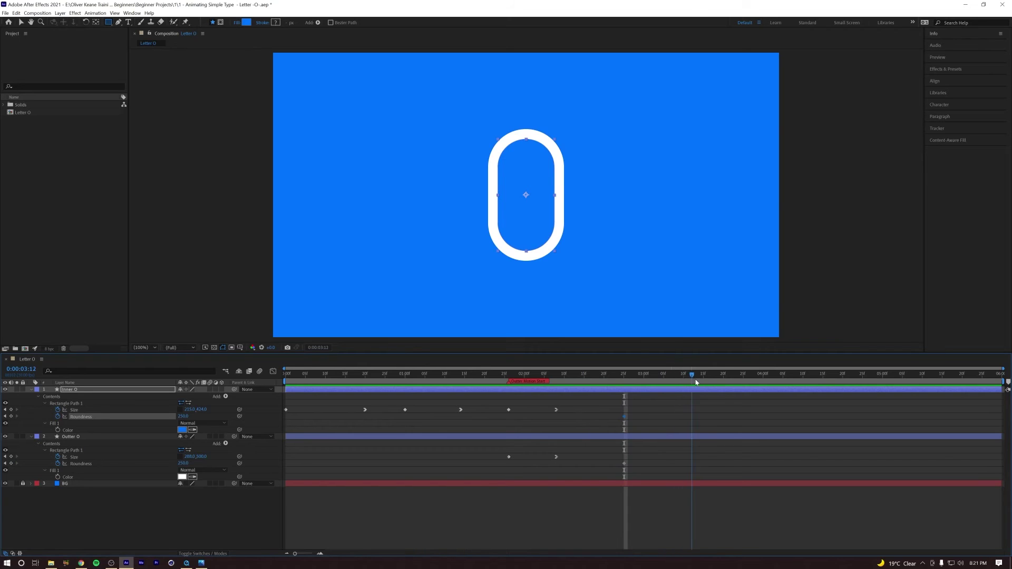
left_click(457, 436)
left_click_drag(183, 464, 111, 465)
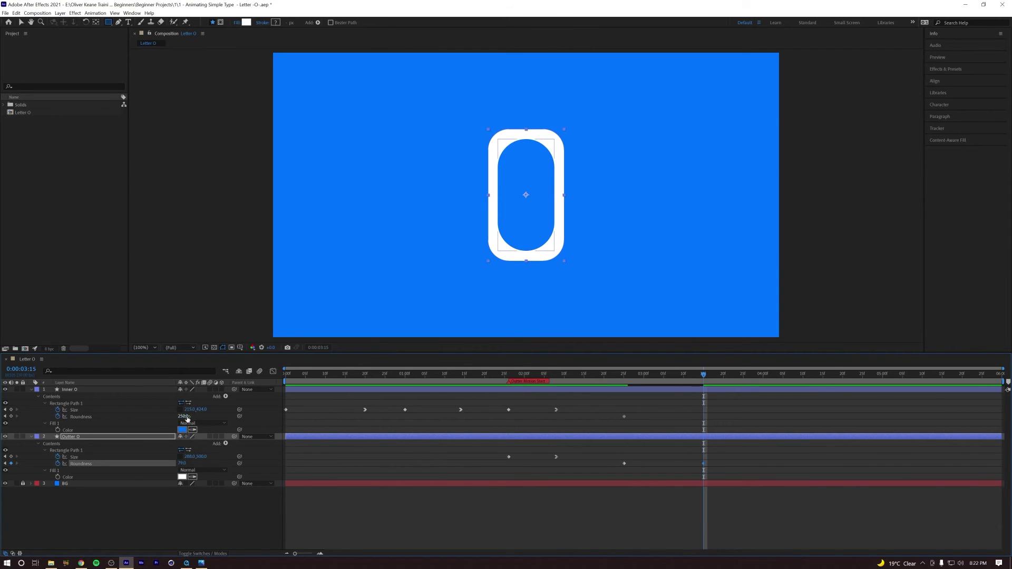
left_click_drag(182, 416, 113, 424)
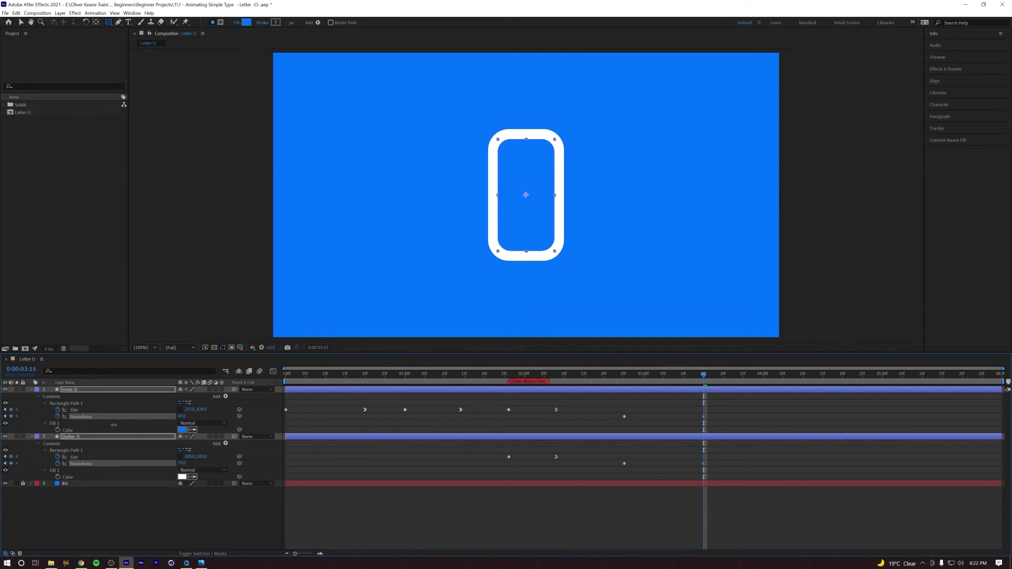
mouse_move(113, 424)
left_mouse_down()
mouse_move(132, 427)
mouse_move(118, 429)
left_mouse_up()
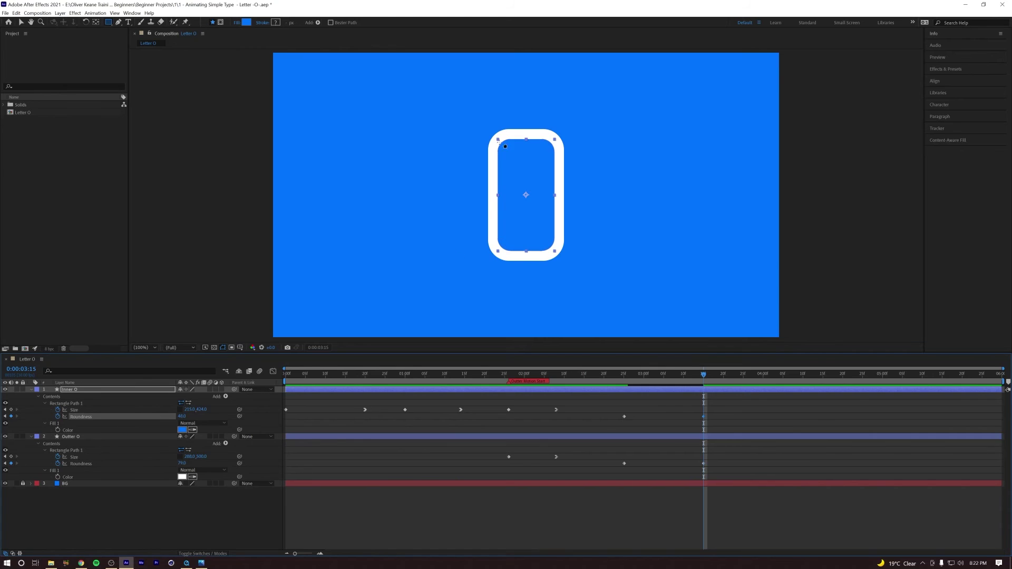
left_click_drag(183, 418, 184, 420)
left_click(182, 501)
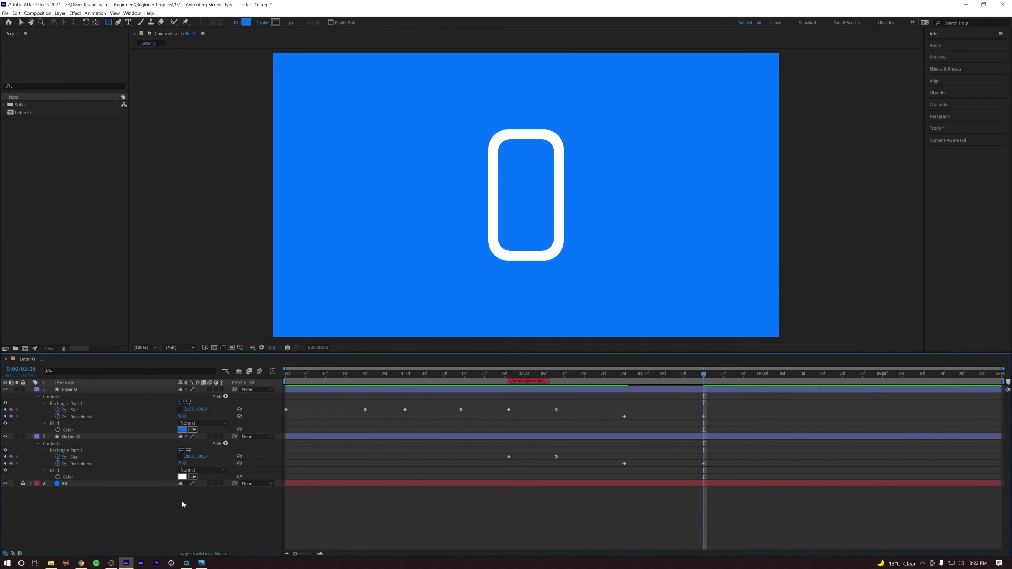
- Preview the full animation from the start, and move the current time to 0:00:03:08
left_click_drag(704, 374, 227, 385)
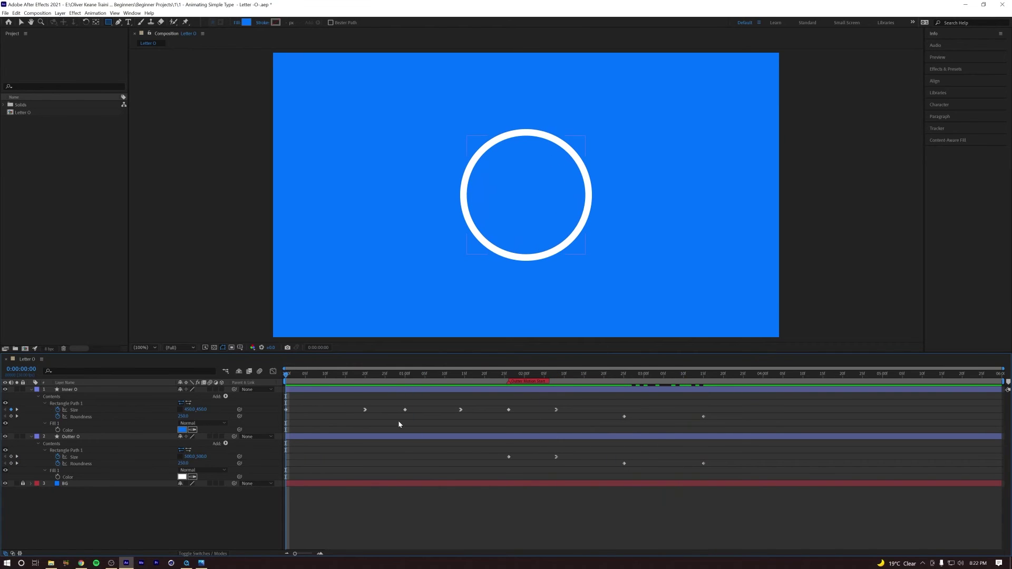
key("space")
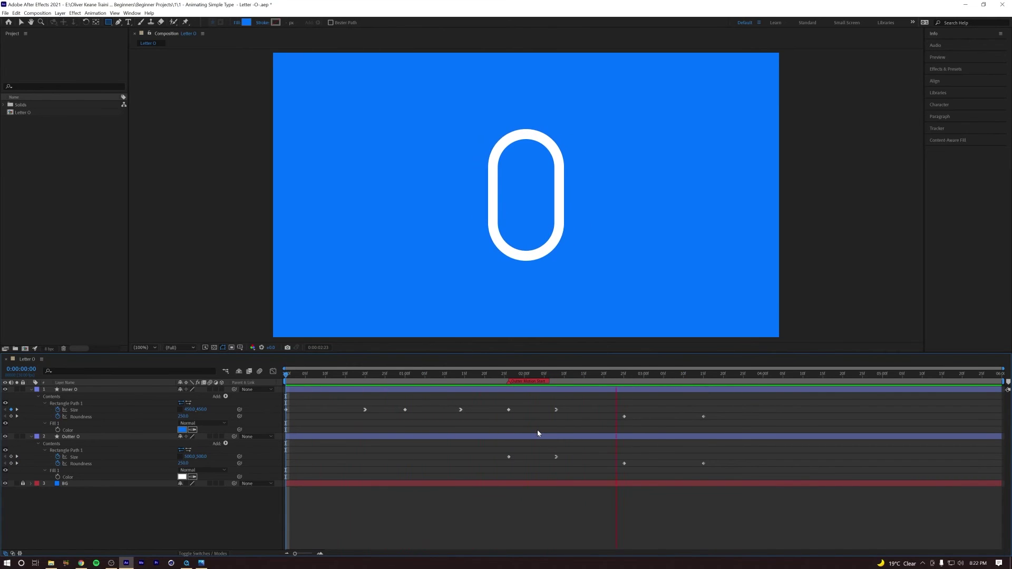
key("space")
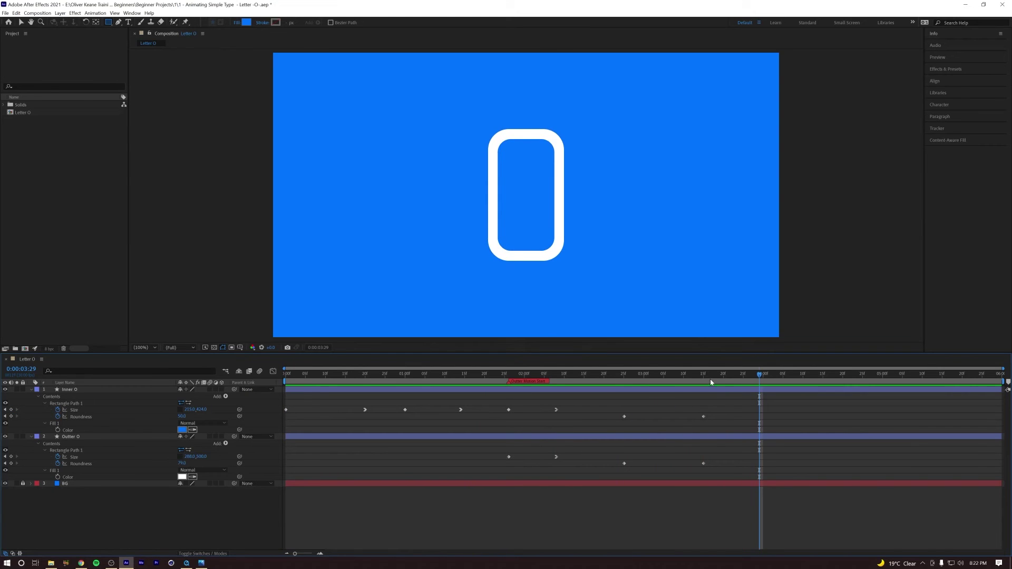
left_click(675, 374)
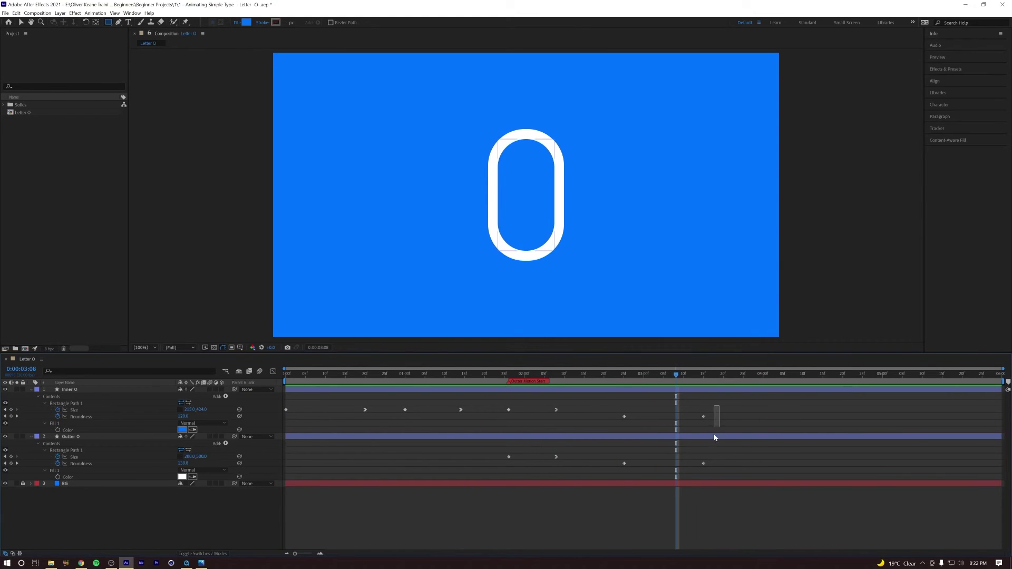
- Apply Easy Ease to the last Roundness keyframes of both Inner O and Outter O
left_click_drag(715, 437, 696, 473)
right_click(701, 465)
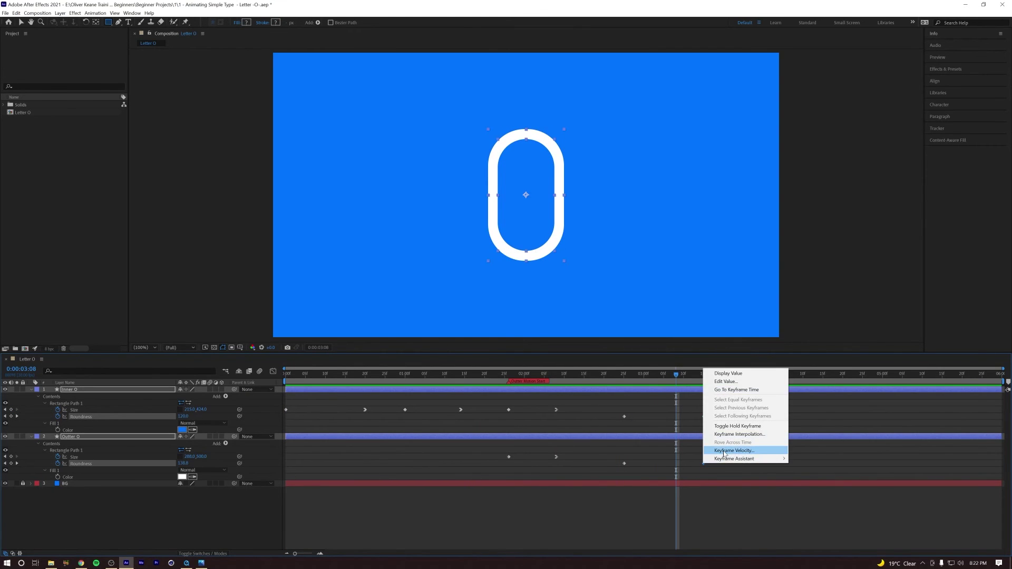
mouse_move(749, 459)
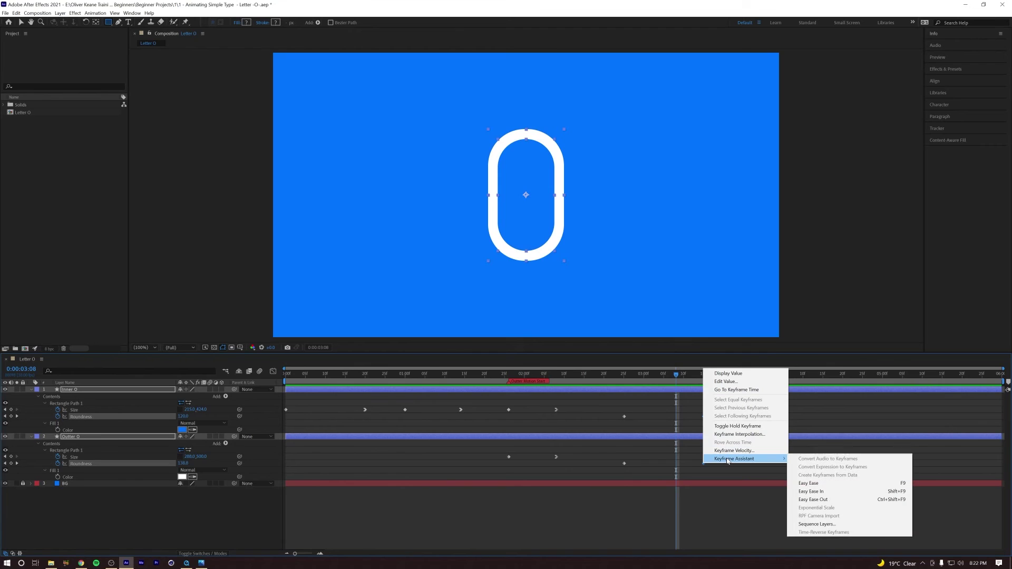
left_click(828, 484)
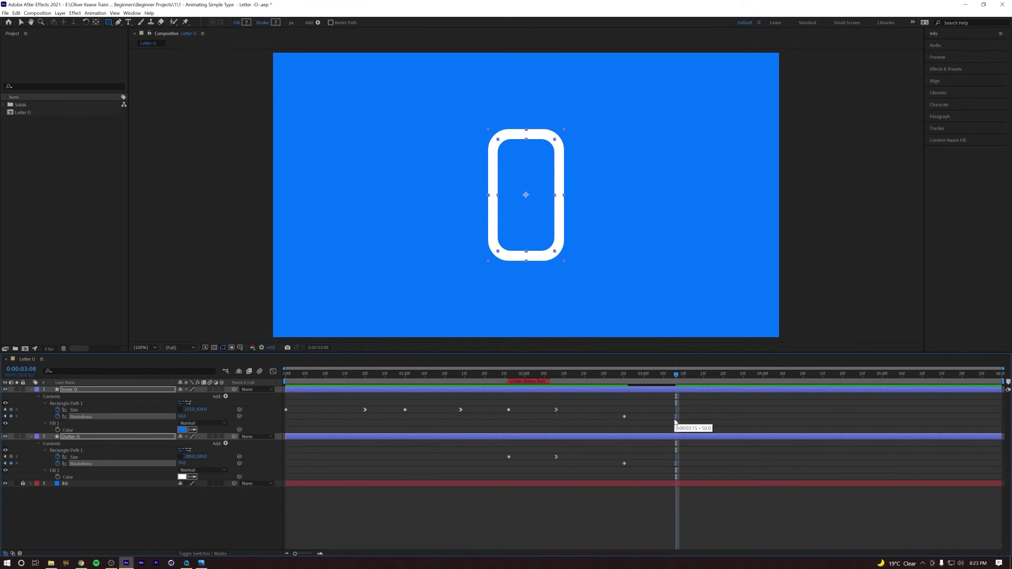
- Preview the animation from about 0:00:01:23 and again from the start to check the eased Roundness transition
left_click_drag(673, 375, 497, 381)
key("space")
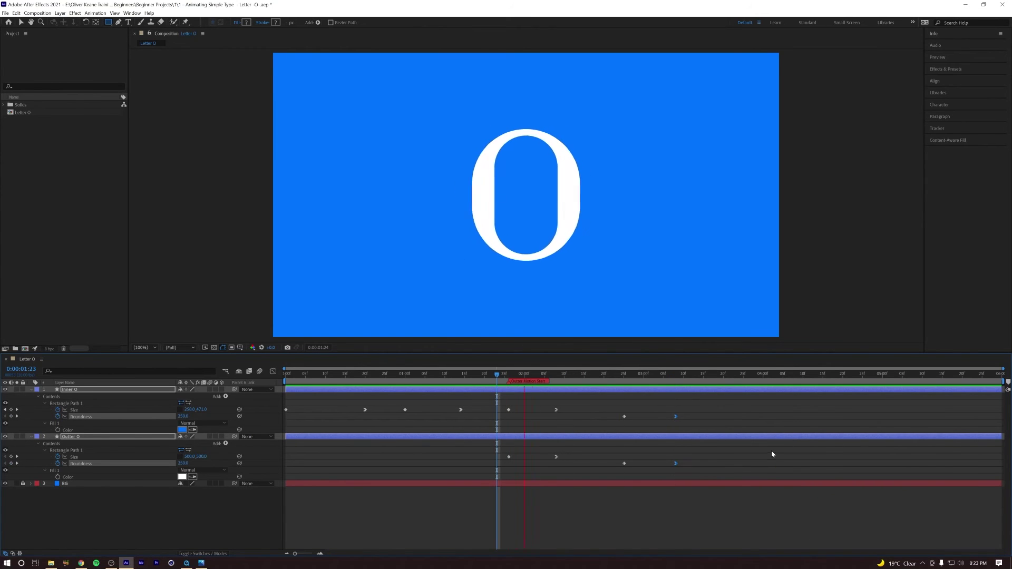
key("space")
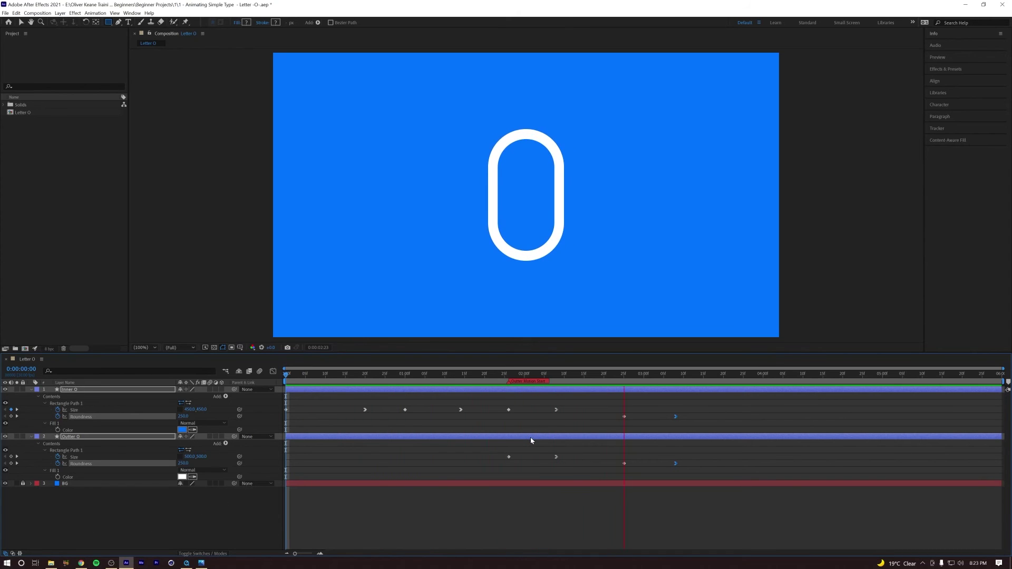
key("space")
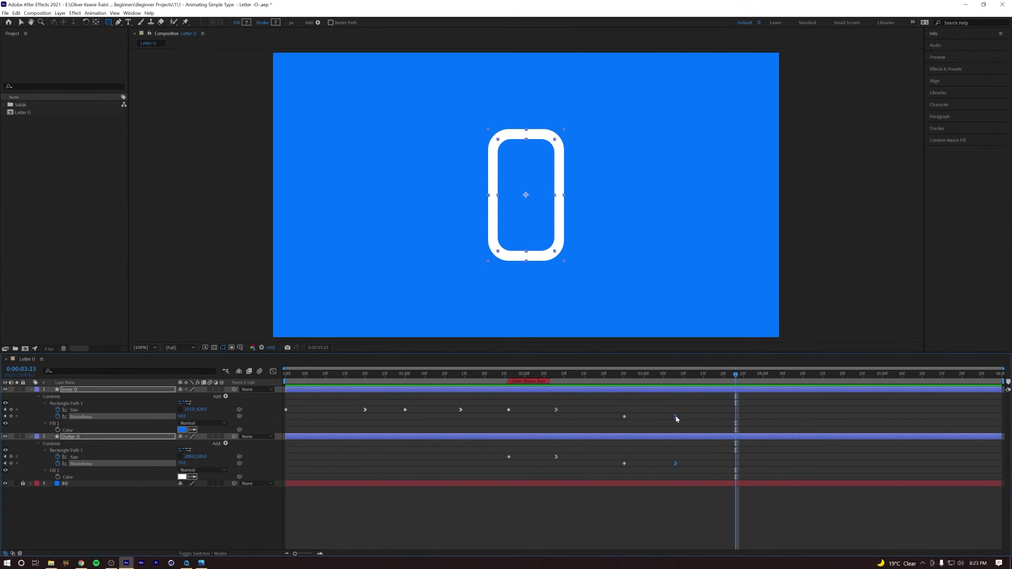
- Lengthen the Roundness transition on Inner O and Outter O by starting it earlier, at about 0:00:02:19, and preview from the start
left_click_drag(676, 417, 598, 466)
key("space")
key("Home")
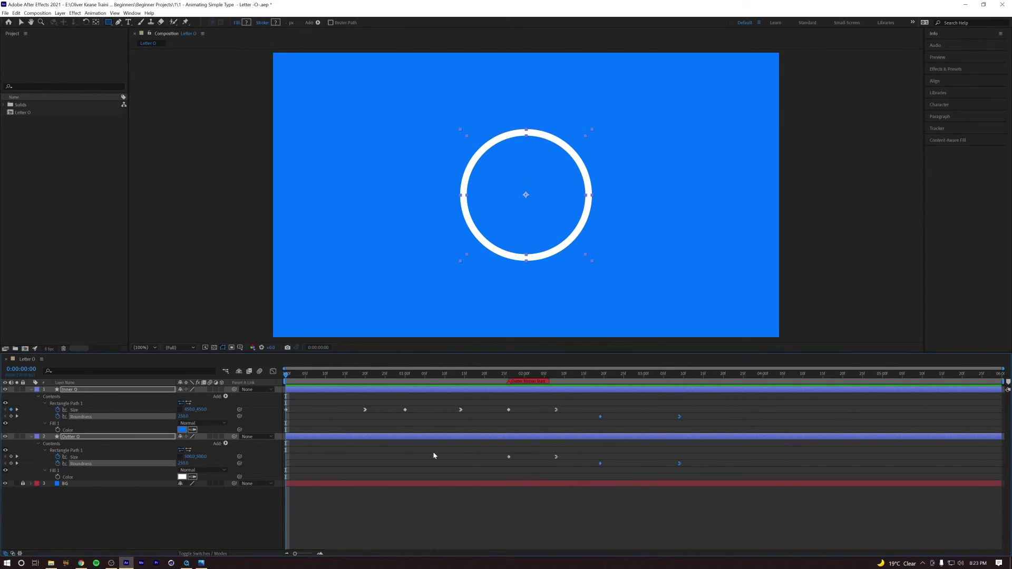
key("space")
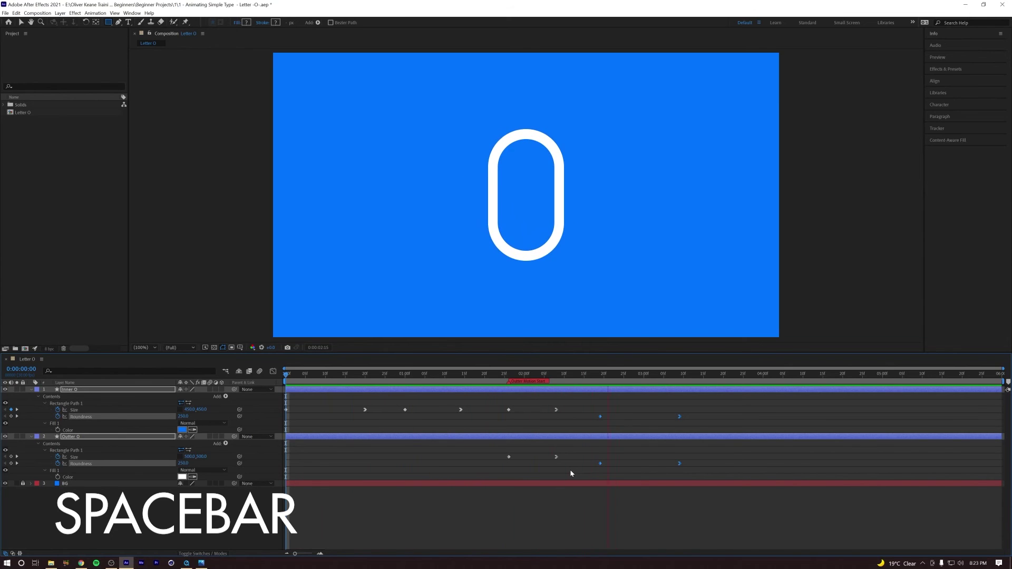
key("space")
- Shift all Roundness keyframes of both shapes earlier together, ending them at 0:00:03:03, and preview the timing
left_click_drag(600, 419, 577, 418)
key("space")
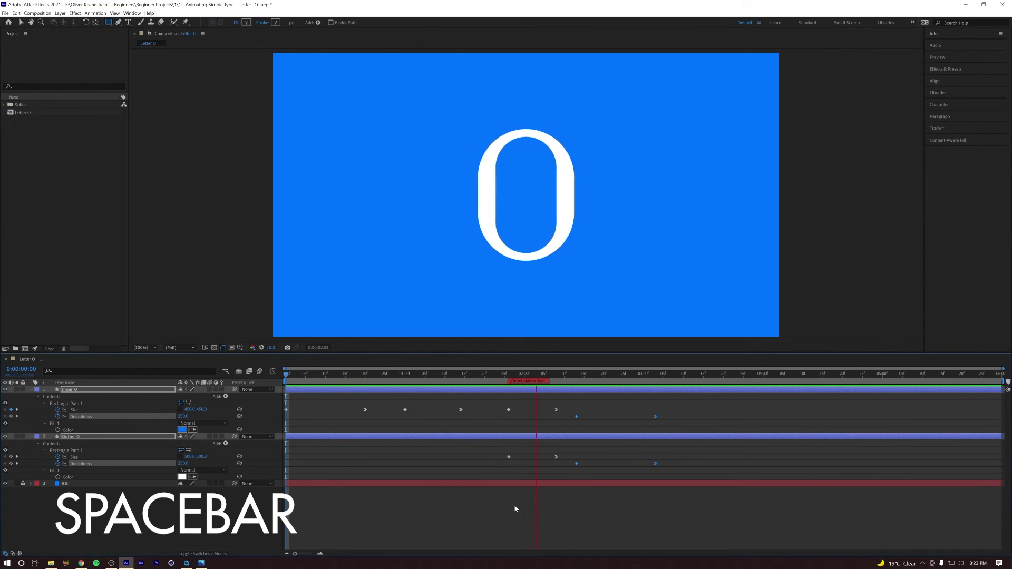
key("space")
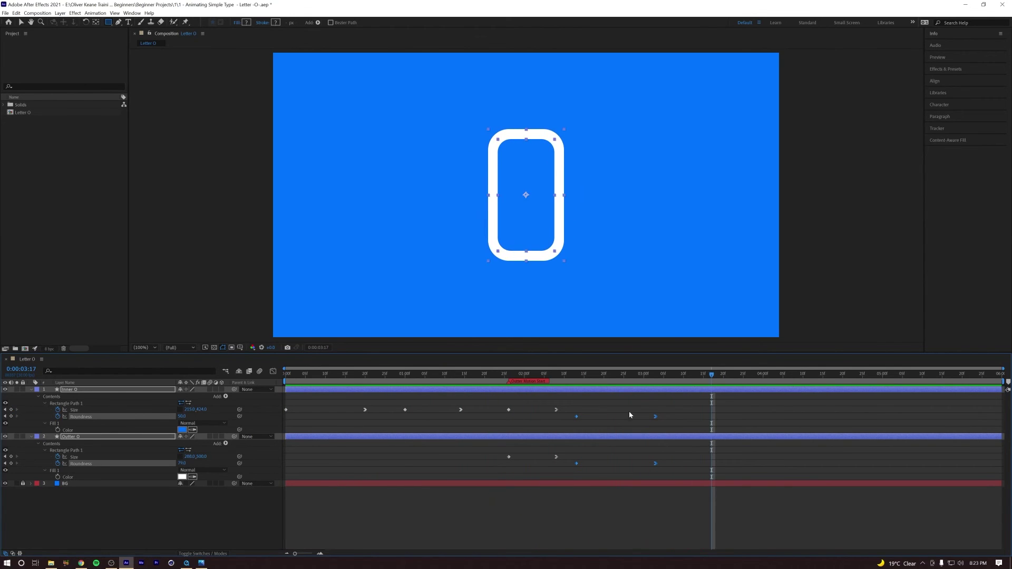
- At 0:00:03:03, lower the Roundness of both Inner O and Outter O to sharpen the corners further
left_click(661, 402)
left_click_drag(661, 377, 656, 380)
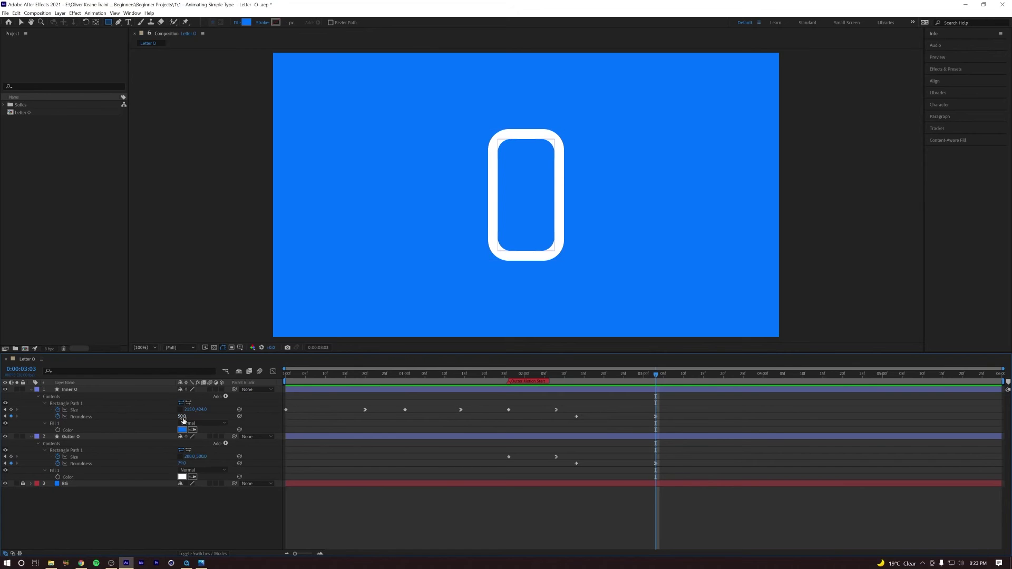
left_click_drag(183, 417, 176, 417)
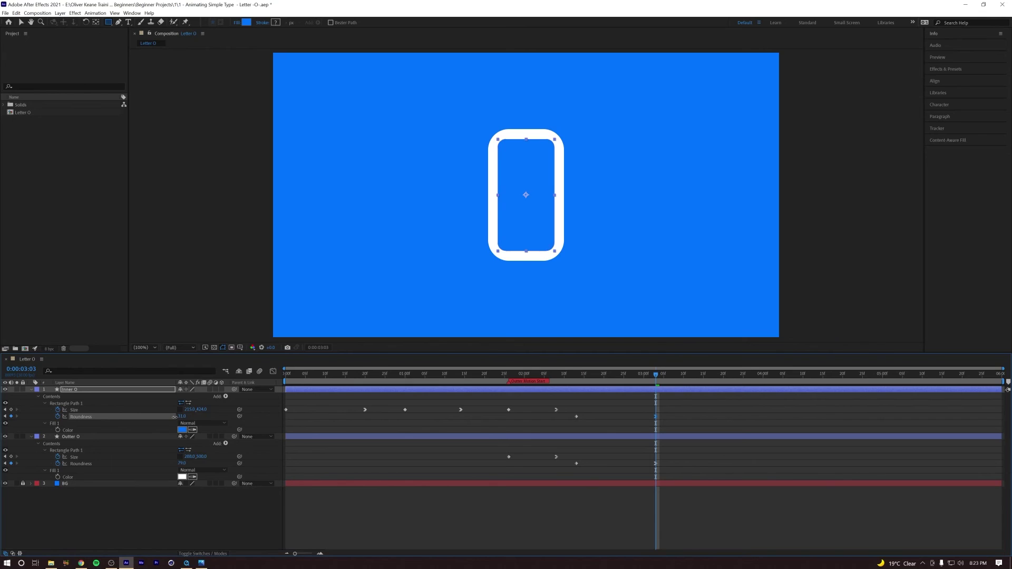
left_click_drag(182, 463, 172, 462)
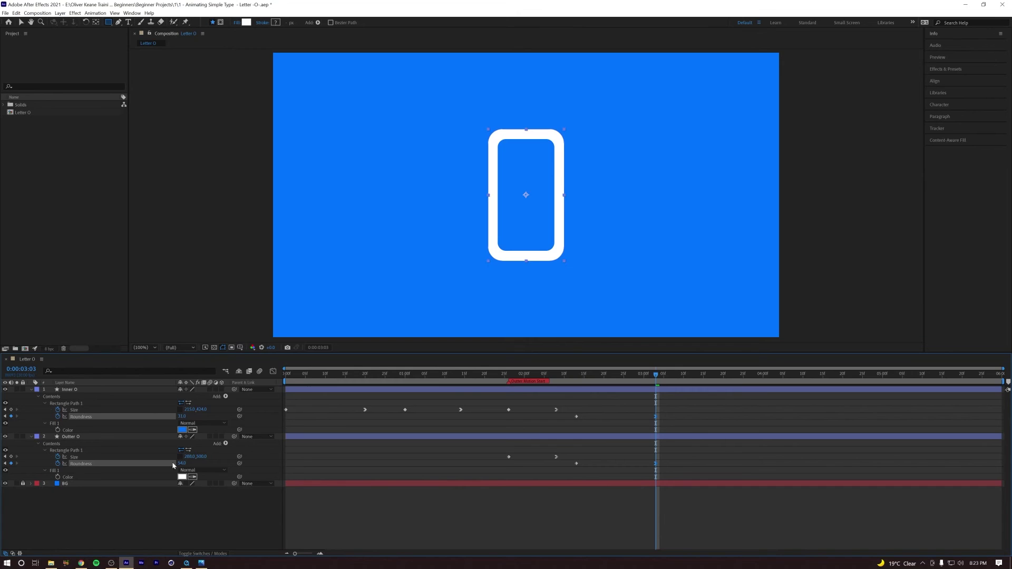
left_click(203, 521)
- Play and scrub through the animation several times to examine the Size and Roundness transitions
key("space")
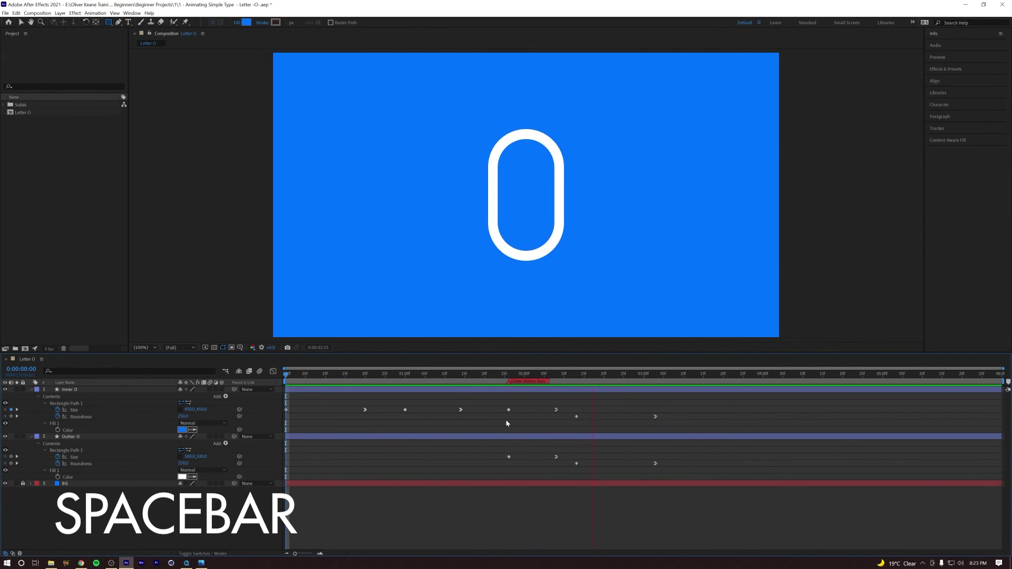
key("space")
left_click_drag(532, 376, 642, 397)
key("space")
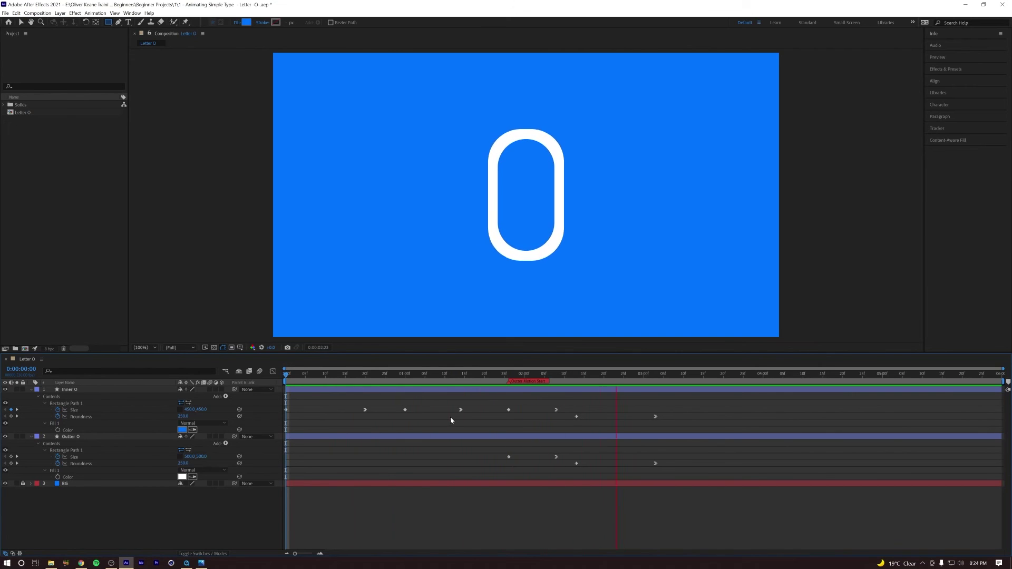
key("space")
left_click_drag(585, 378, 343, 401)
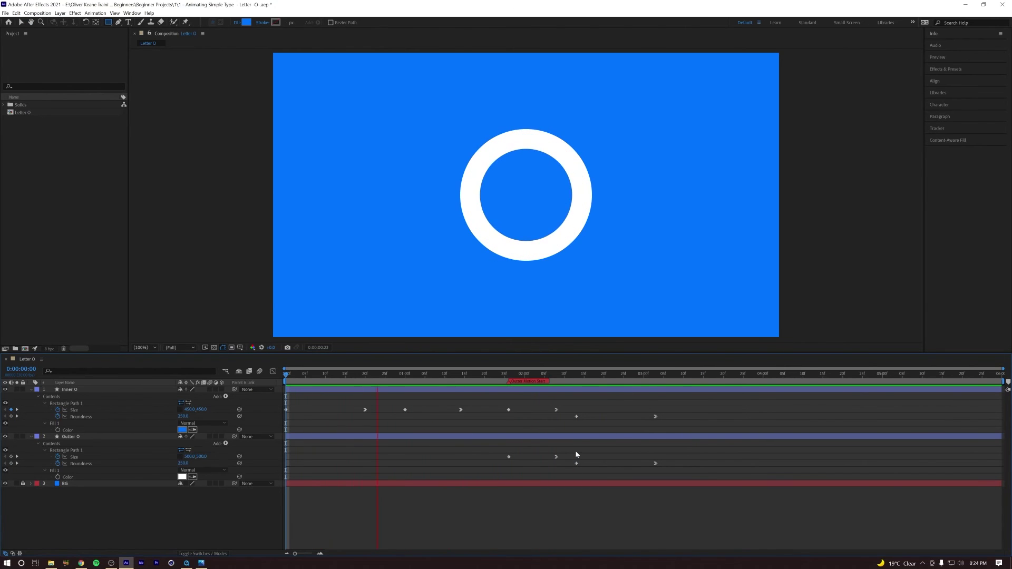
key("space")
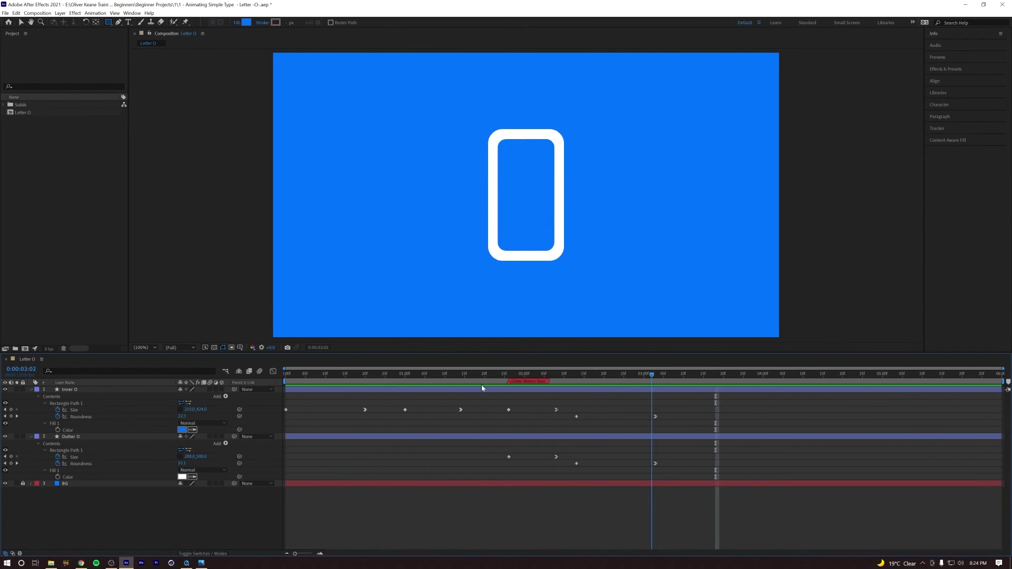
key("space")
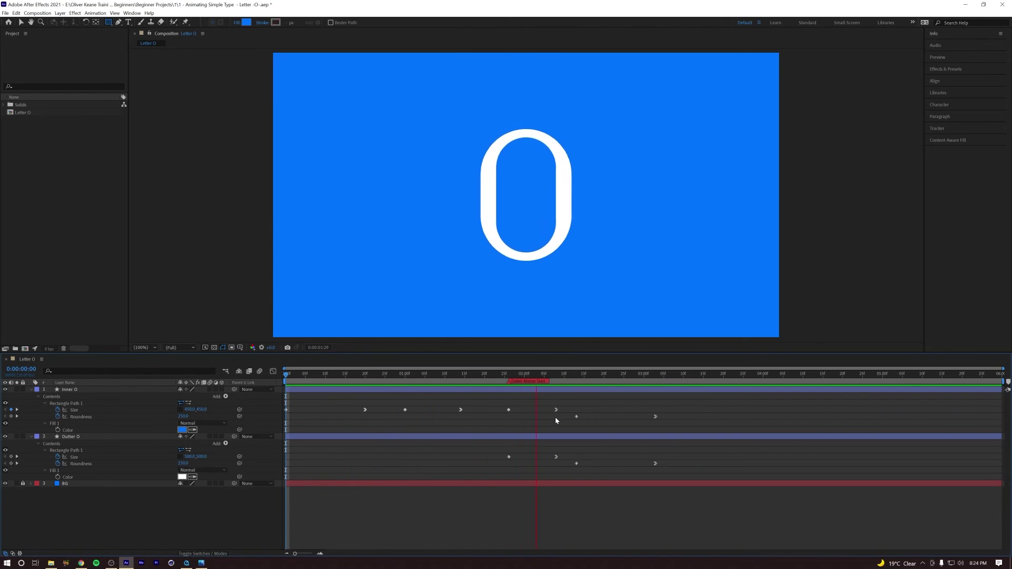
key("space")
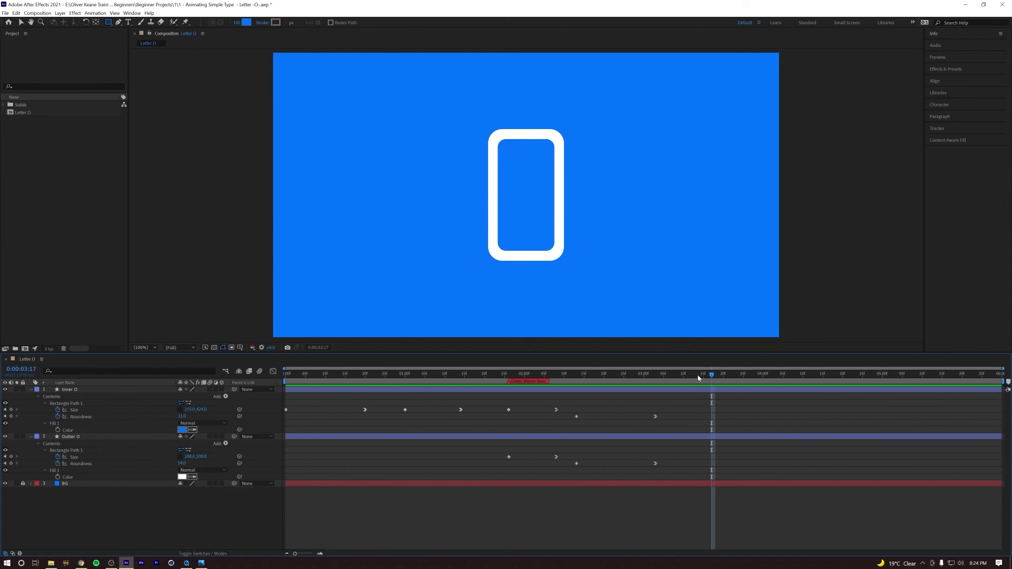
- At 0:00:03:20, add hold keyframes for Size and Roundness on both Inner O and Outter O
left_click_drag(713, 377, 724, 375)
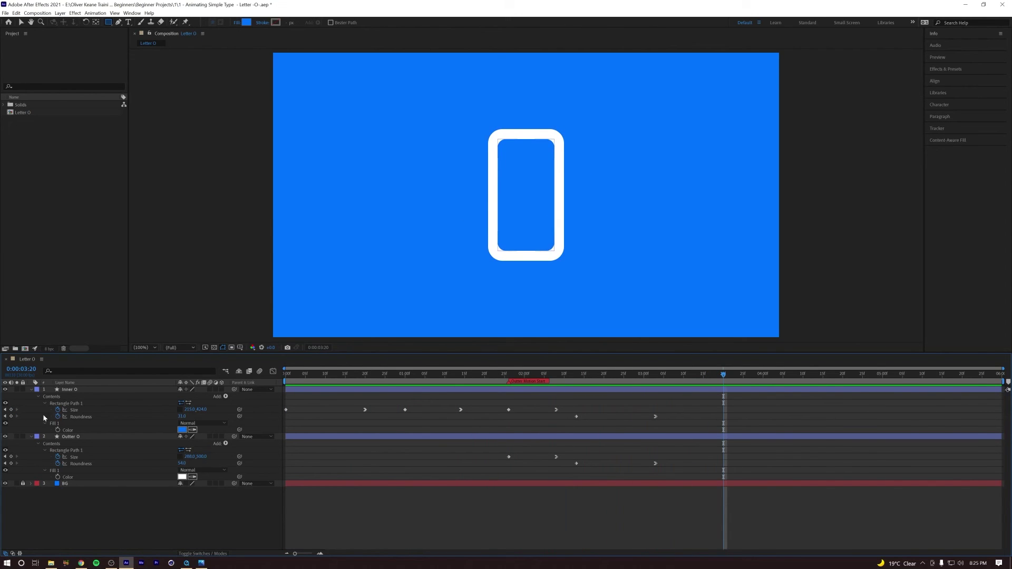
left_click(11, 409)
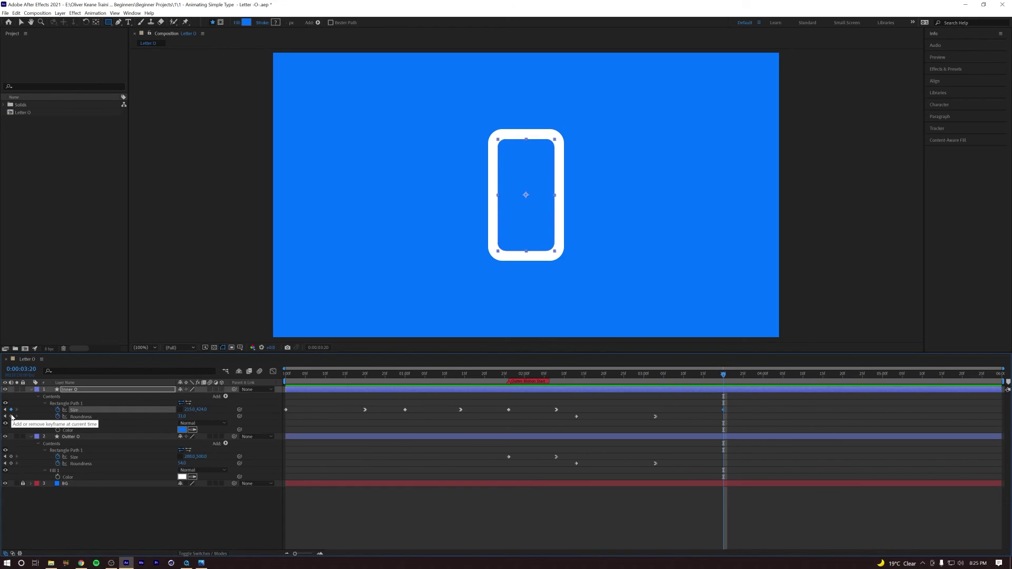
left_click(11, 416)
left_click(11, 456)
left_click(11, 463)
- At 0:00:04:00, set Inner O's Size back to its starting 450, 450
left_click_drag(723, 375, 765, 379)
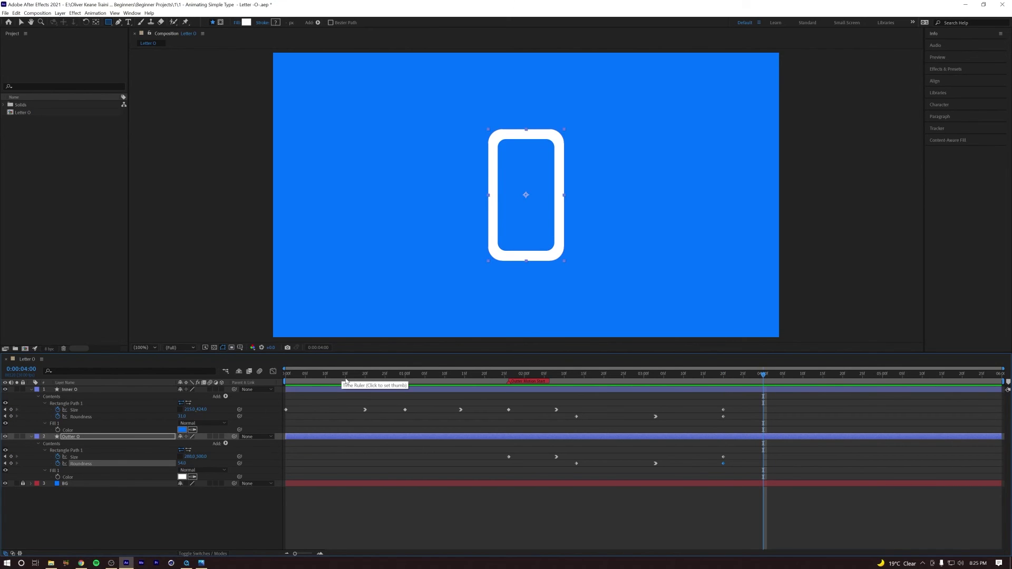
left_click_drag(346, 381, 763, 416)
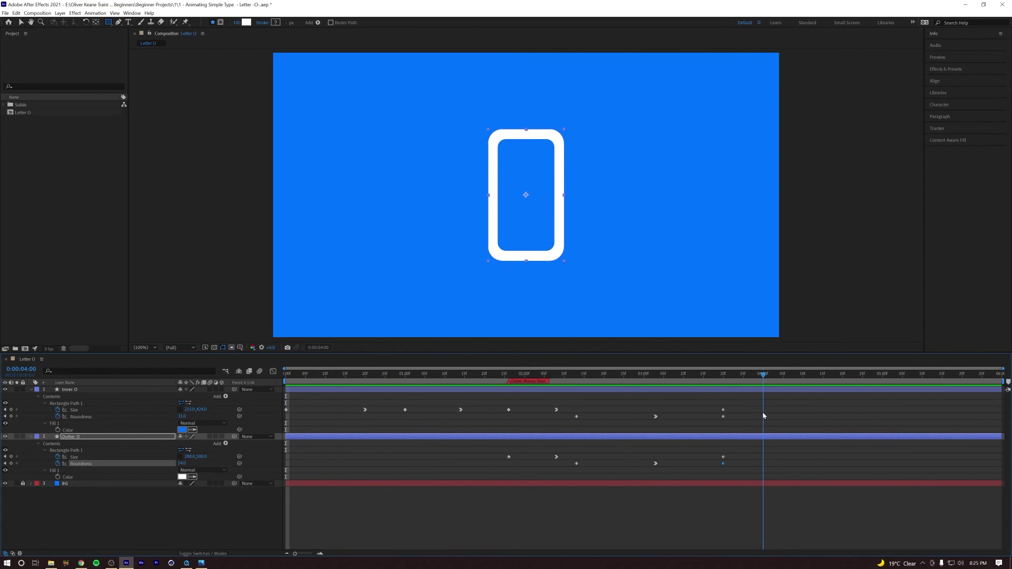
left_click(191, 410)
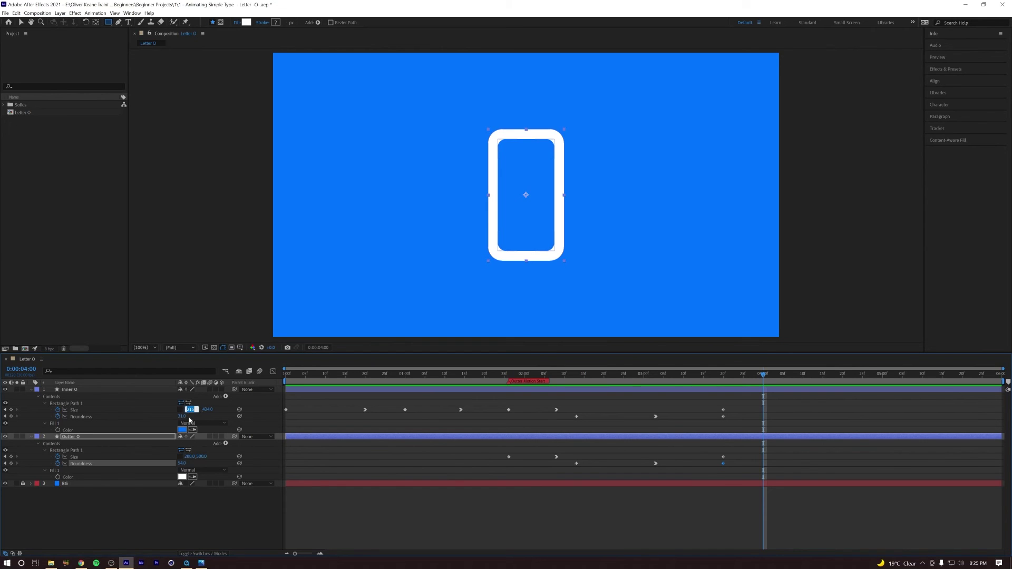
type("450")
key("Tab")
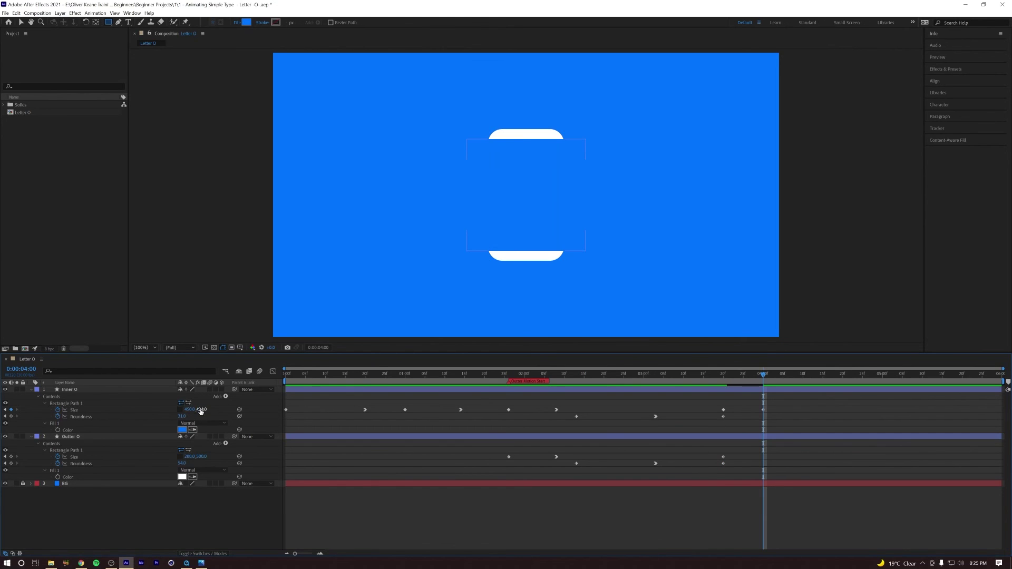
type("450")
key("Return")
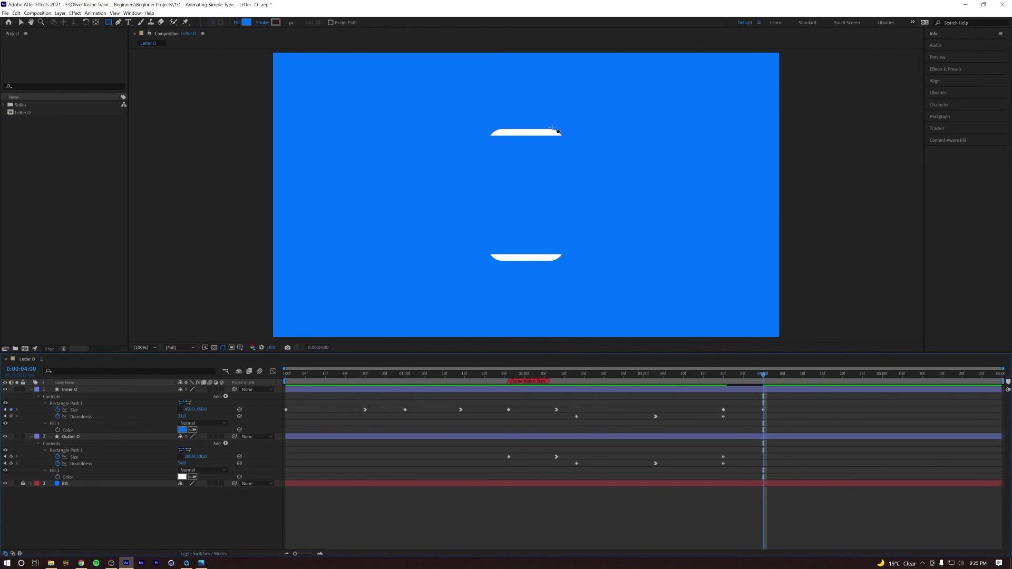
- Check Inner O's starting Roundness at the first frame and set its Roundness to 250 at 0:00:04:00
left_click_drag(397, 377, 286, 377)
left_click_drag(349, 375, 763, 375)
left_click(182, 416)
key("Return")
- Check Outter O's original Size at 0:00:01:26 and set its Size to 500, 500 at 0:00:04:00
left_click_drag(753, 377, 667, 384)
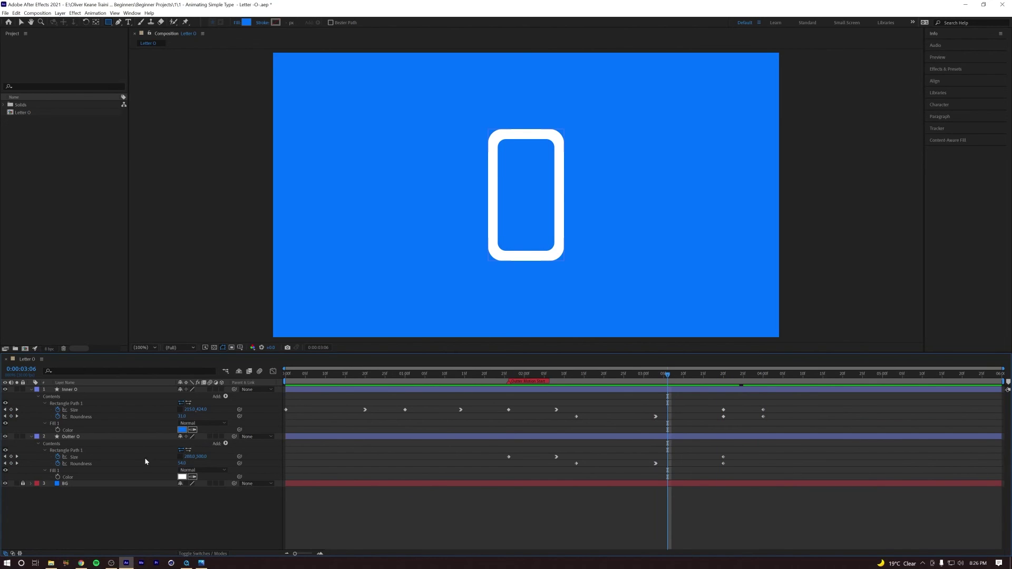
left_click_drag(458, 381, 508, 384)
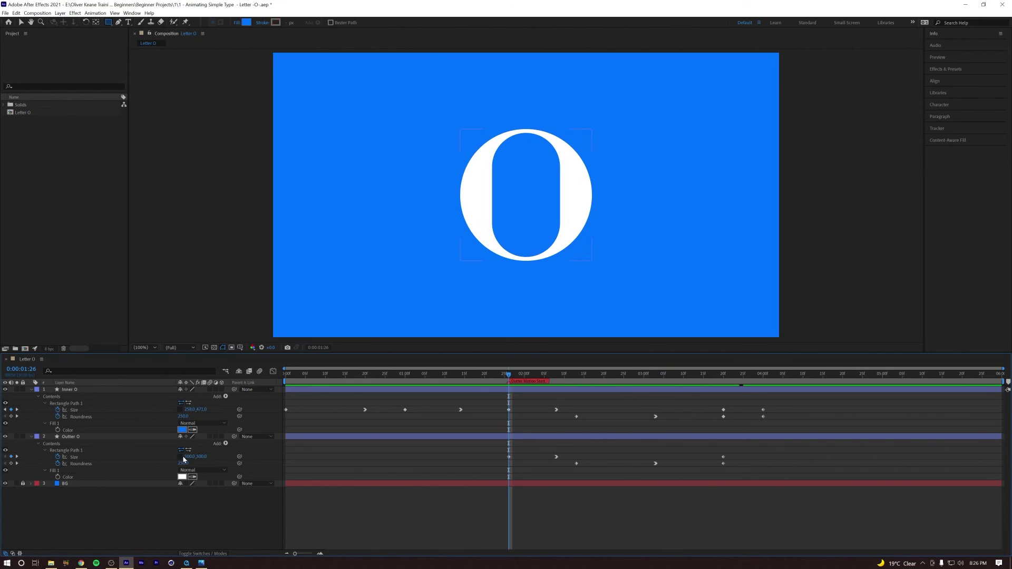
left_click_drag(510, 375, 721, 397)
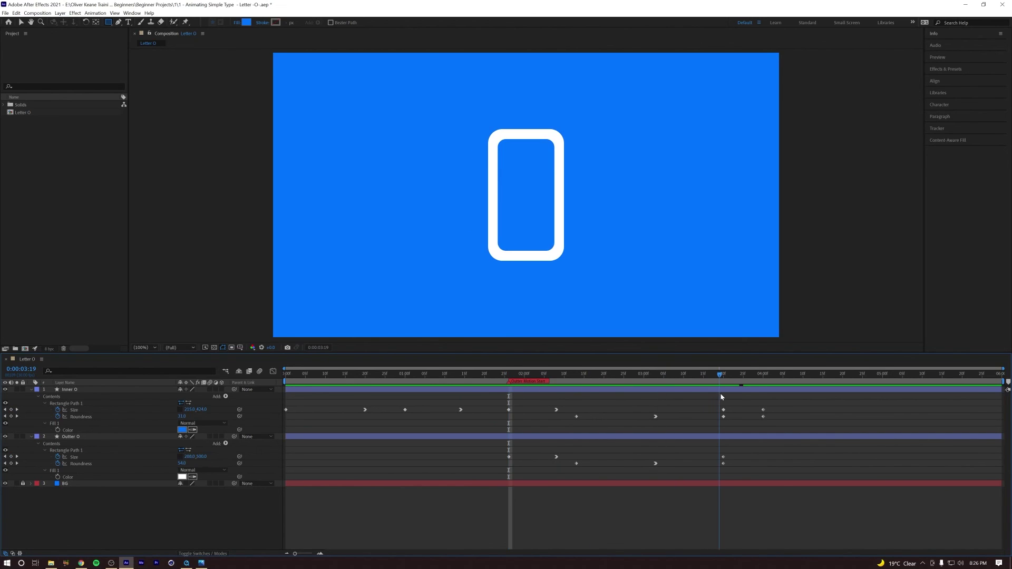
left_click_drag(727, 379, 764, 381)
left_click(189, 457)
type("500")
left_click(223, 498)
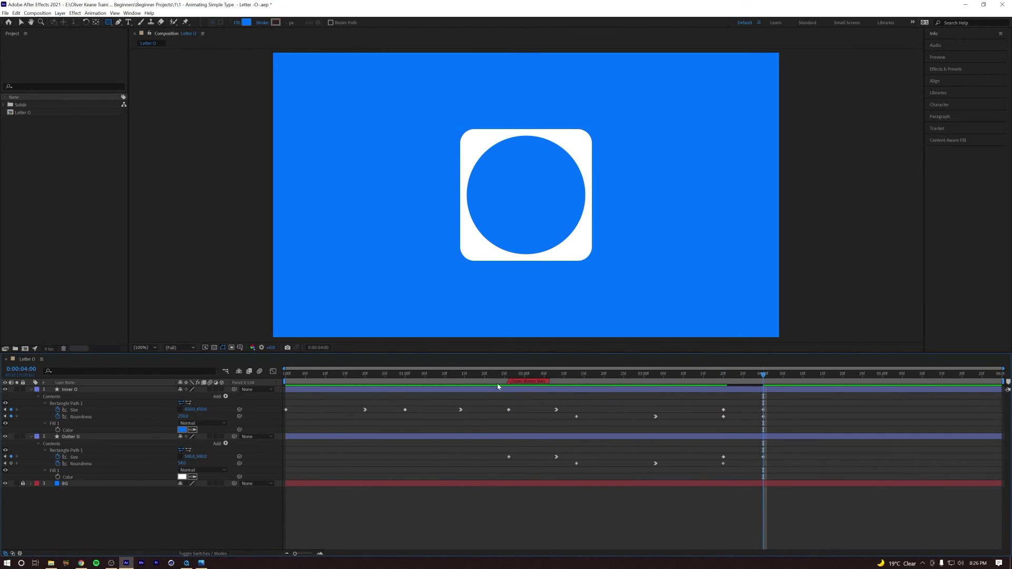
- Set Outter O's Roundness to 250 at 0:00:04:00 to restore the full circle
left_click_drag(536, 389, 763, 421)
left_click(182, 463)
type("250")
key("Return")
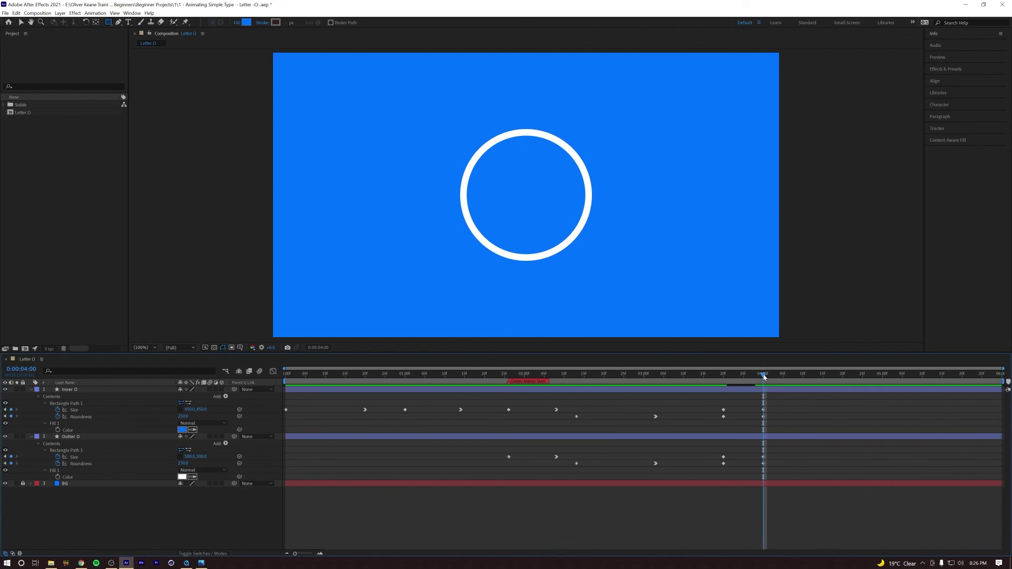
left_click_drag(783, 410, 759, 475)
right_click(762, 463)
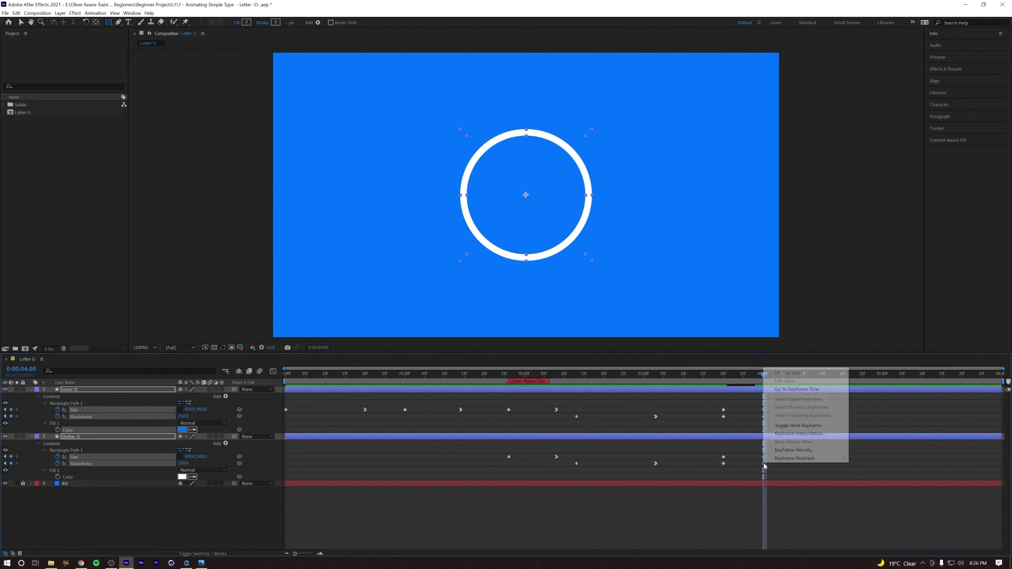
left_click(801, 472)
- Apply Easy Ease In to the Size and Roundness keyframes of both shapes at 0:00:04:00
left_click_drag(793, 401, 759, 477)
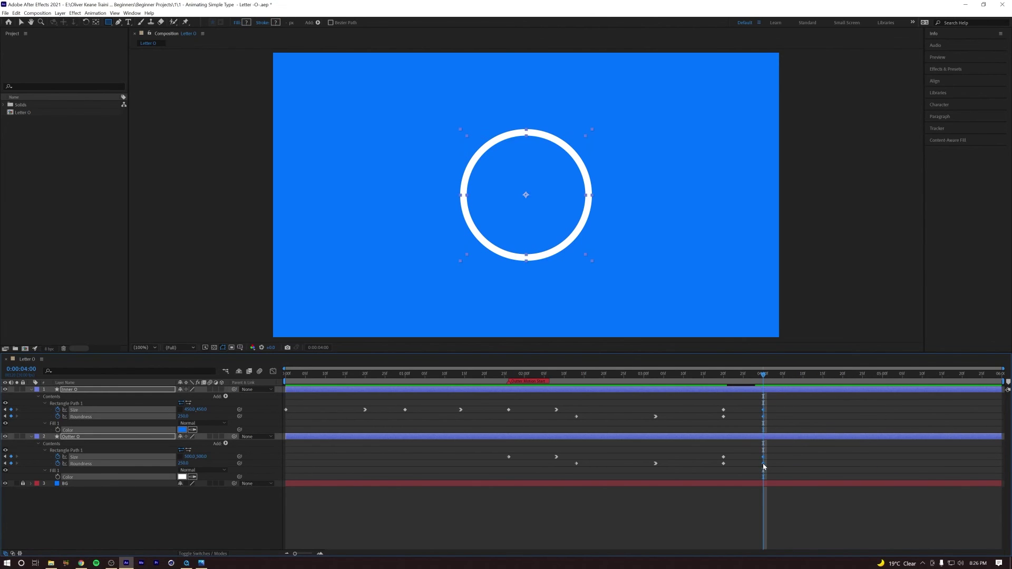
right_click(763, 466)
mouse_move(816, 462)
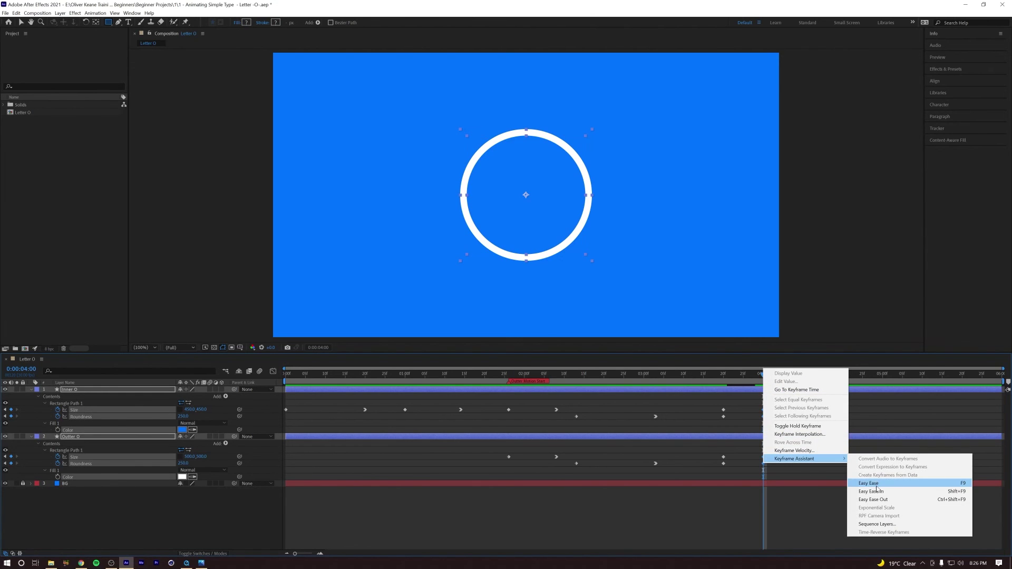
left_click(873, 492)
left_click(739, 425)
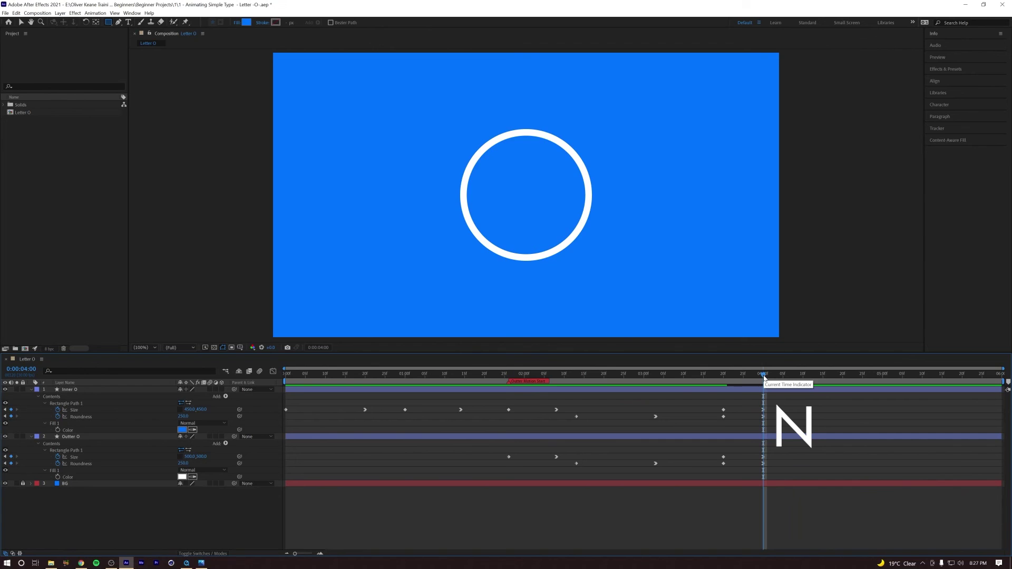
- End the work area at 0:00:04:00 and preview the looping animation from the start
key("n")
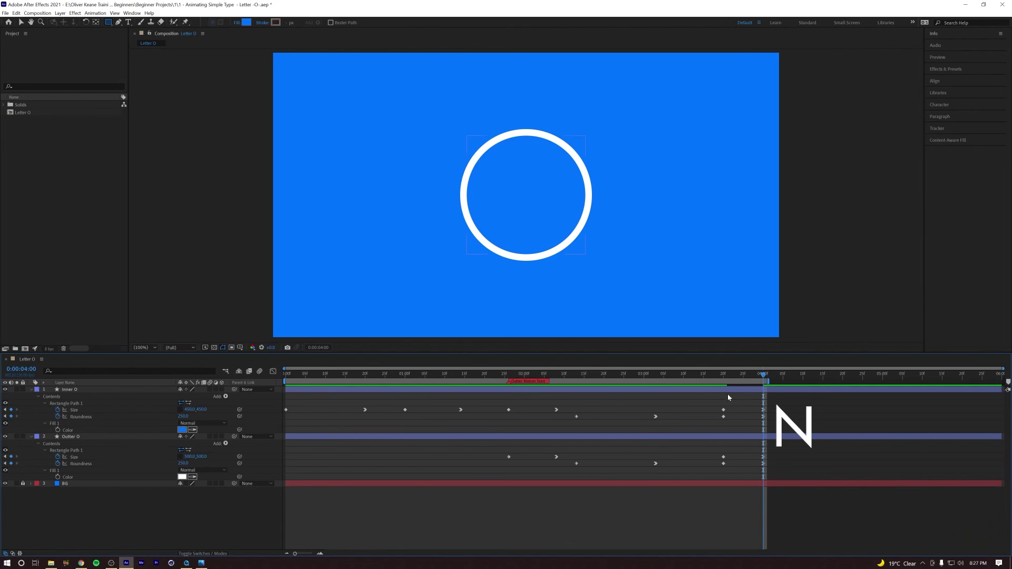
left_click_drag(763, 375, 203, 395)
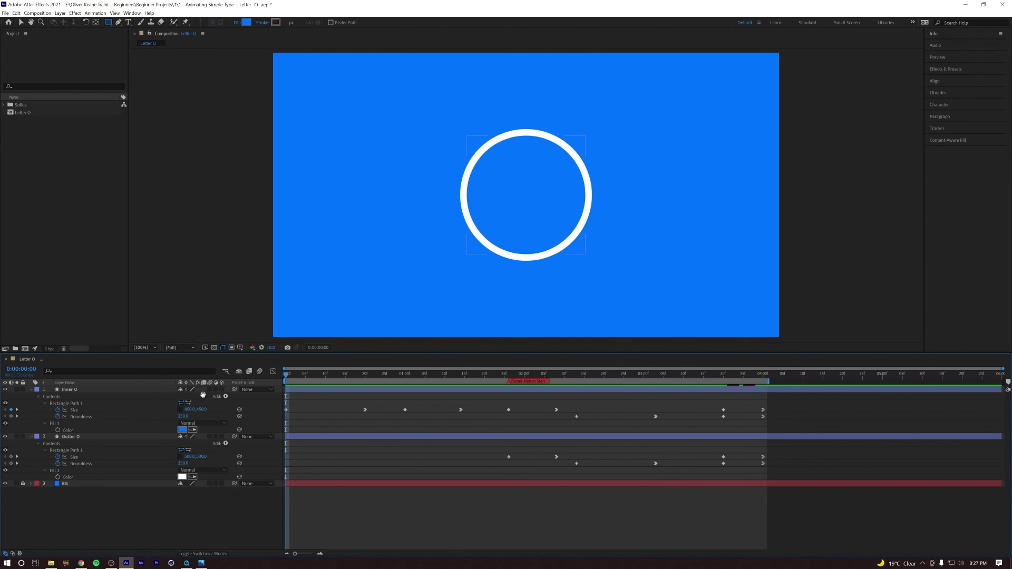
key("space")
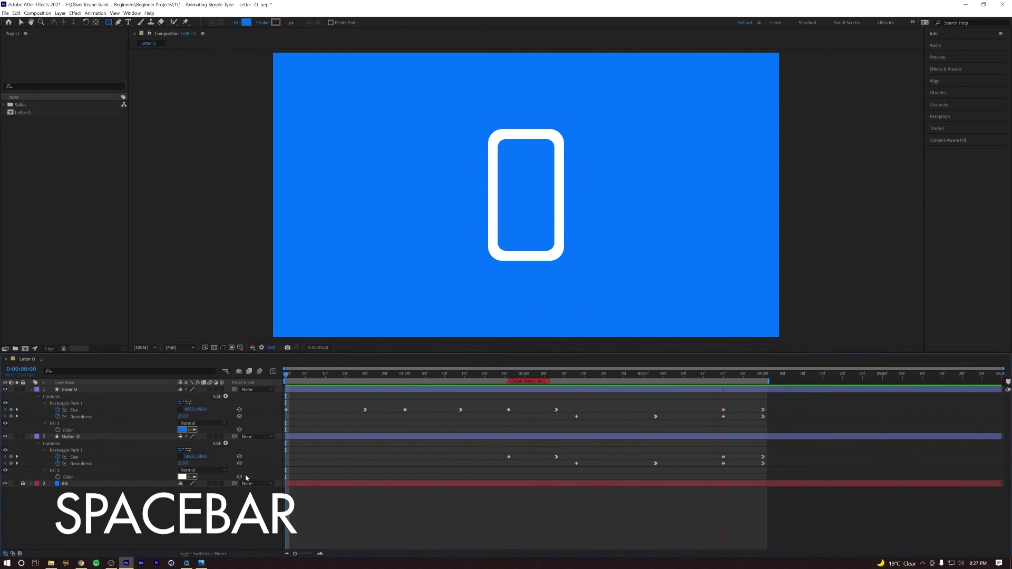
- Extend the end of the work area to 0:00:04:15 and preview the loop from the start
key("space")
left_click_drag(721, 378, 823, 375)
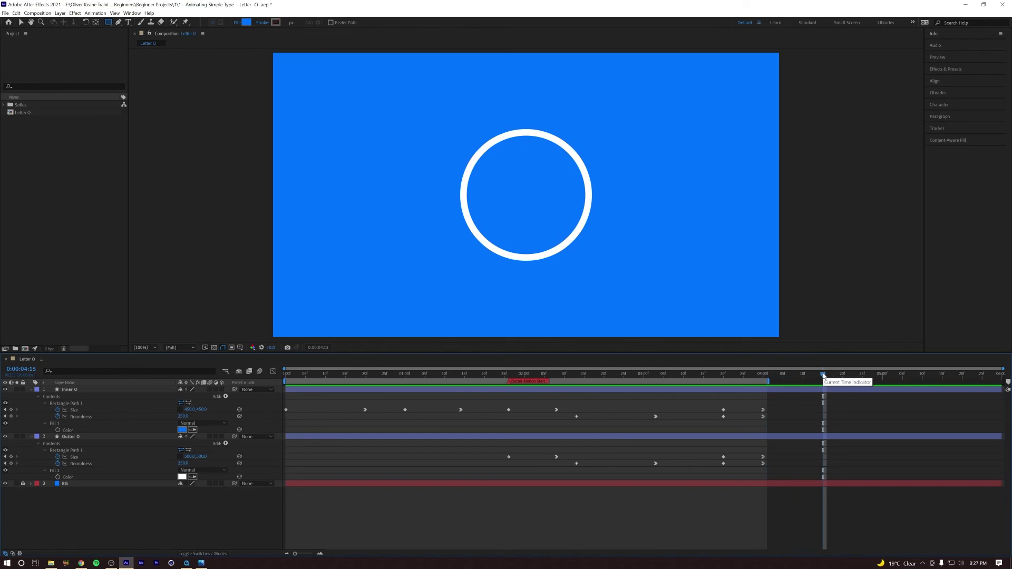
key("n")
key("space")
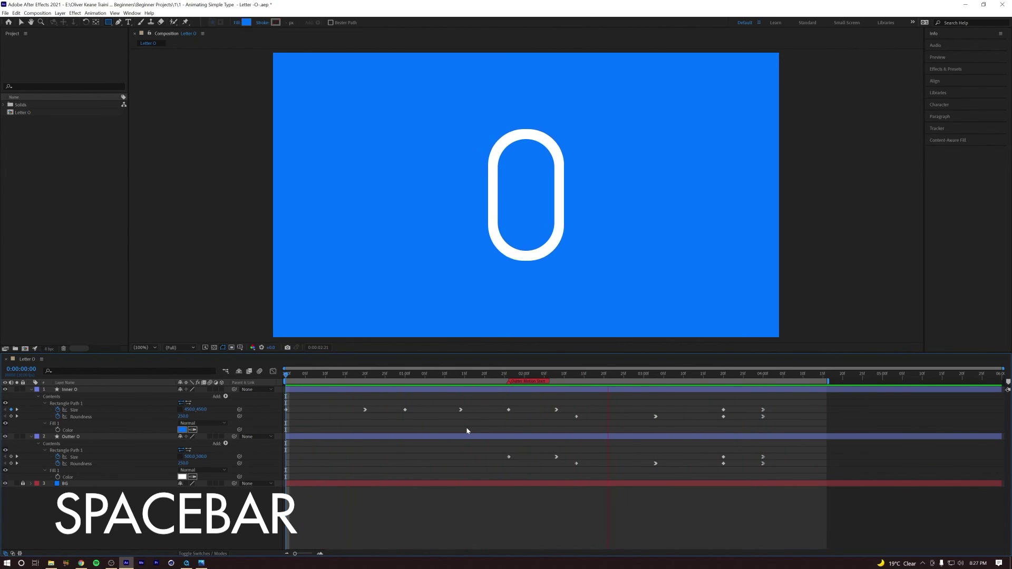
key("space")
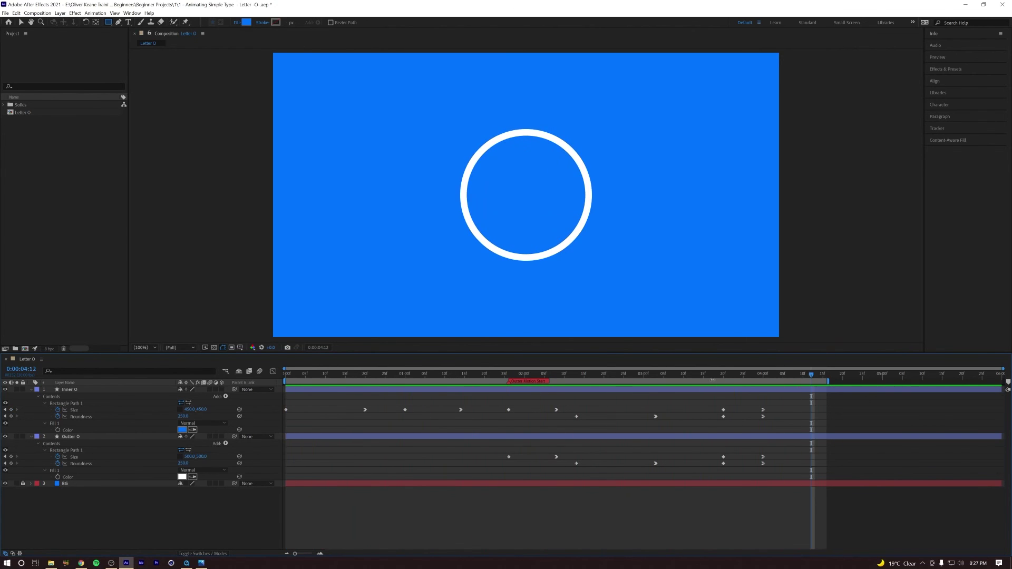
- Move the final Size and Roundness keyframes of both shapes to about 0:00:04:06 and preview the animation from the start
mouse_move(736, 378)
left_mouse_down()
mouse_move(723, 376)
mouse_move(750, 376)
mouse_move(735, 377)
left_mouse_up()
left_click_drag(782, 403, 787, 464)
key("space")
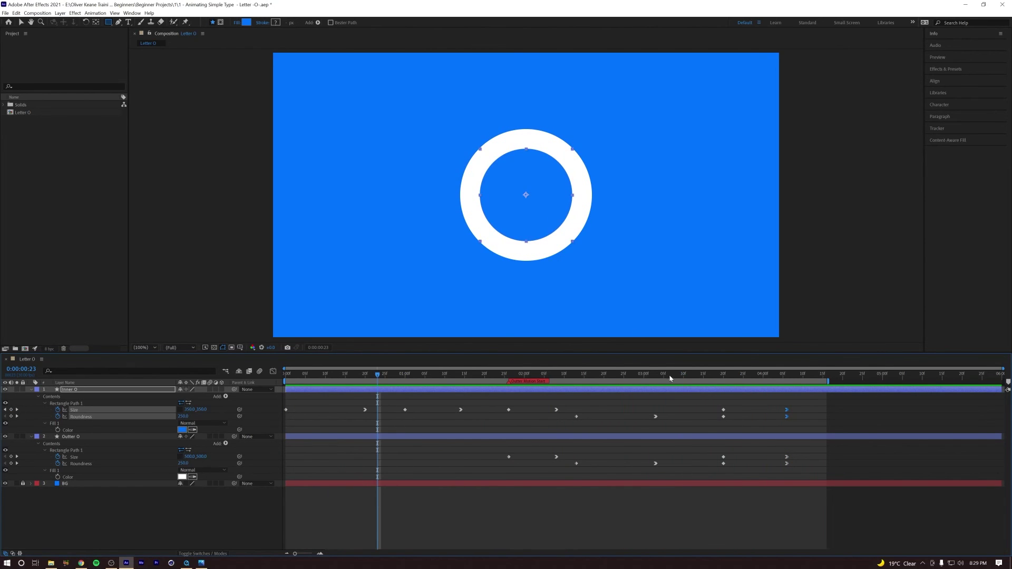
left_click_drag(669, 379, 232, 400)
key("space")
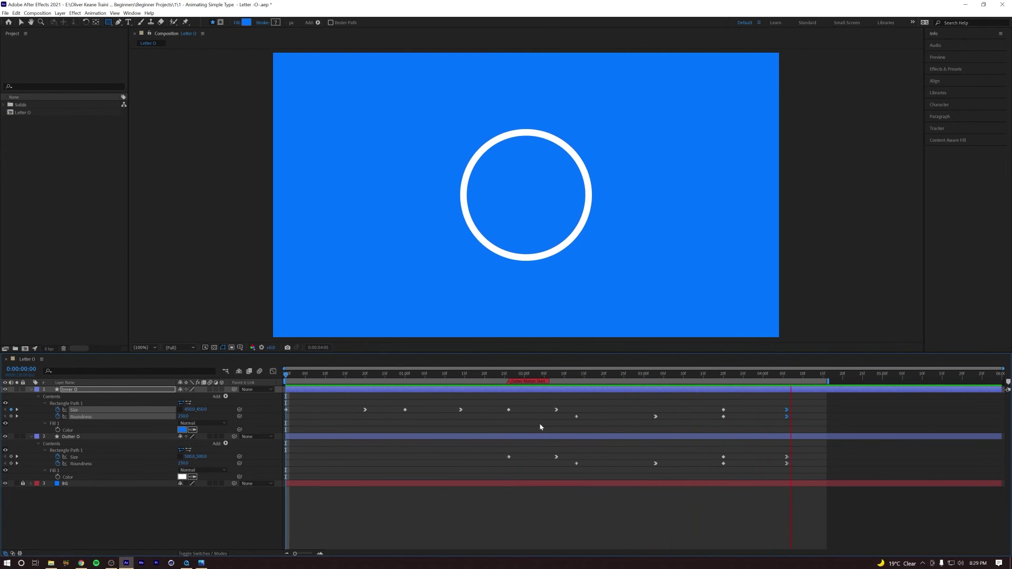
key("space")
- Select all keyframes of both shapes and compress them proportionally so the last ones land at about 0:00:02:26
left_click_drag(814, 404, 278, 469)
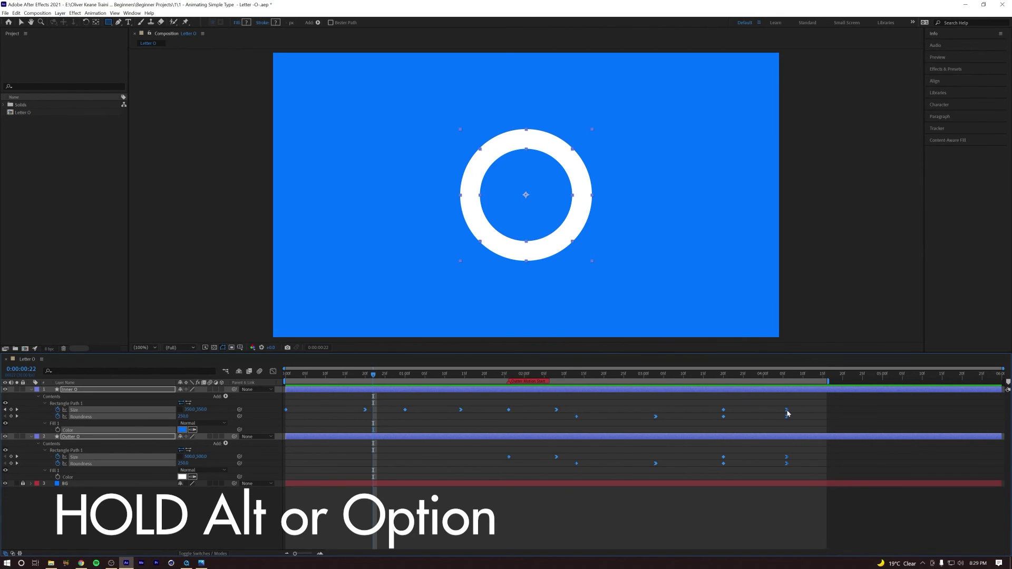
left_click_drag(786, 412, 628, 436)
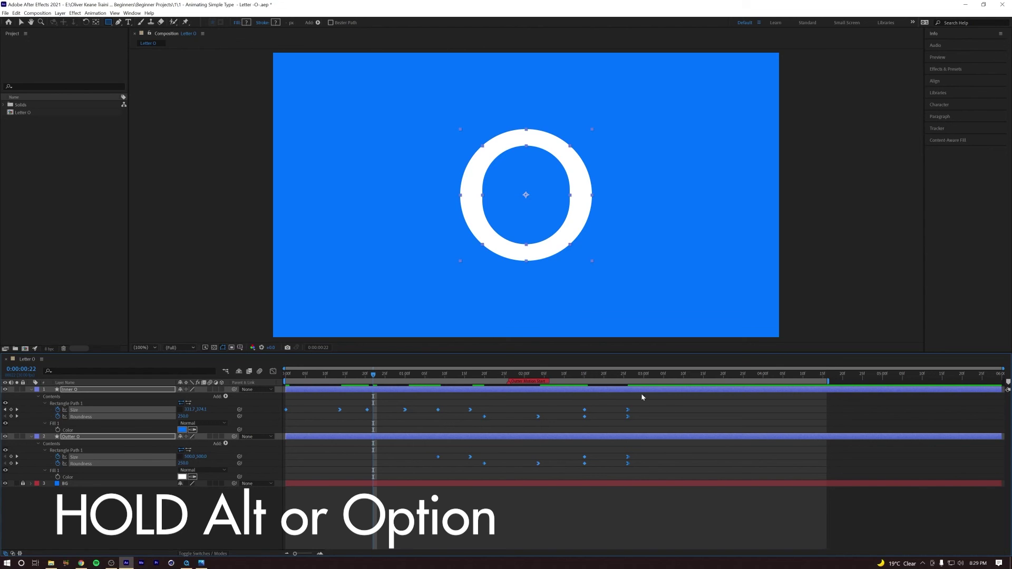
left_click_drag(658, 397, 277, 473)
left_click_drag(656, 399, 275, 482)
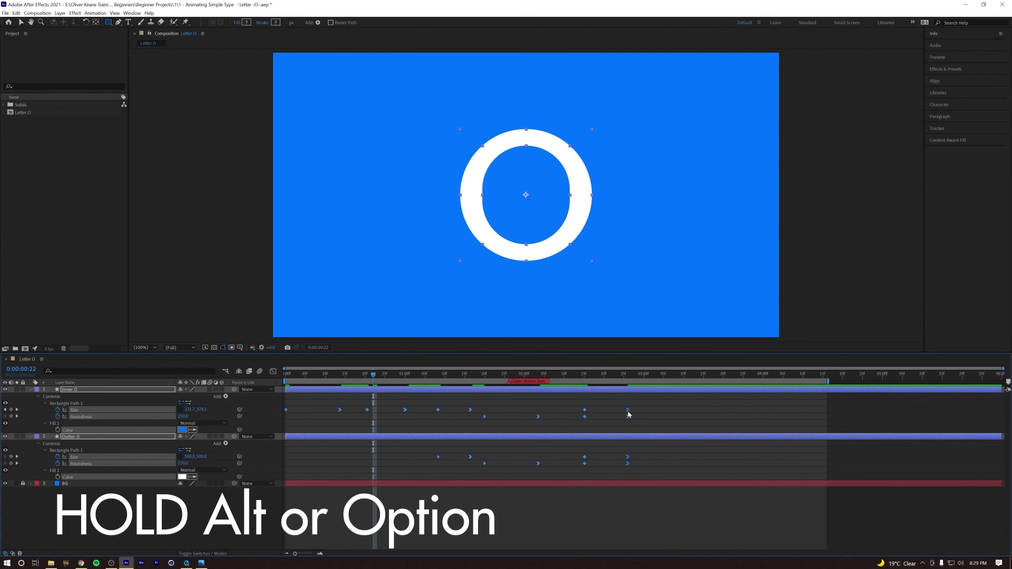
- Undo a too-long stretch of the selected keyframes, and scale them proportionally so the last ones land at about 0:00:03:00
mouse_move(629, 466)
left_click_drag(628, 466, 734, 449)
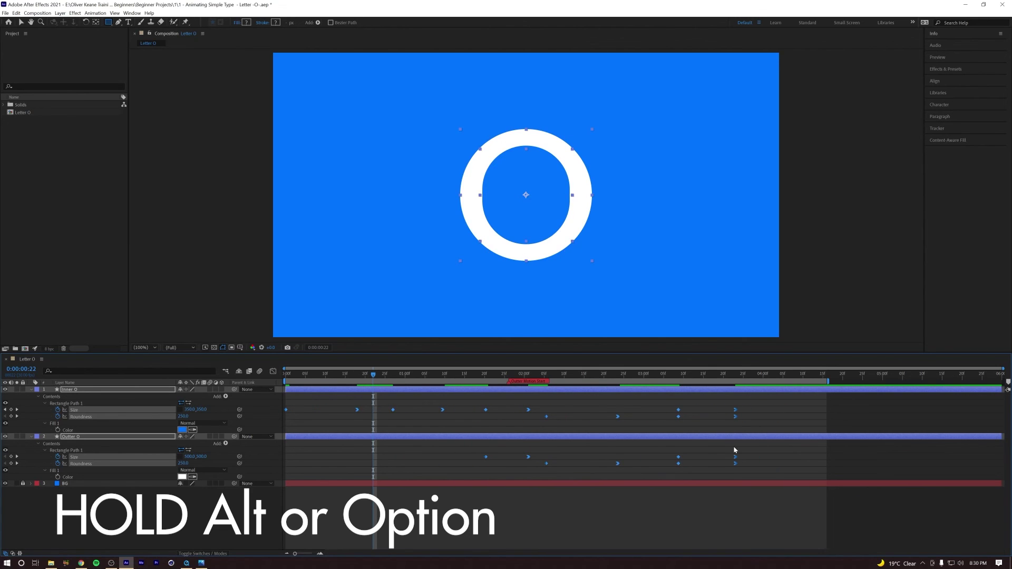
key("ctrl+z")
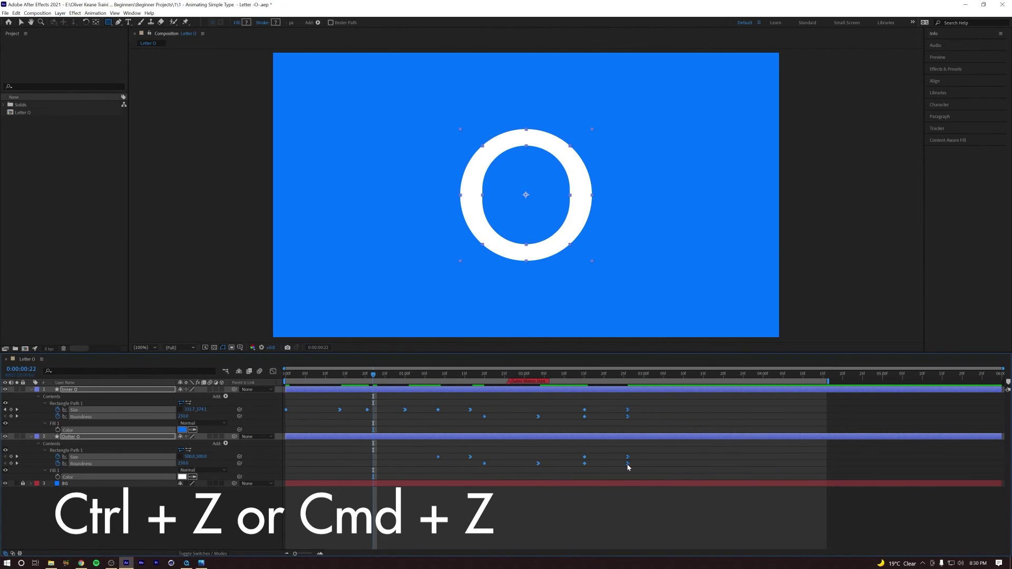
left_click_drag(628, 467, 644, 465)
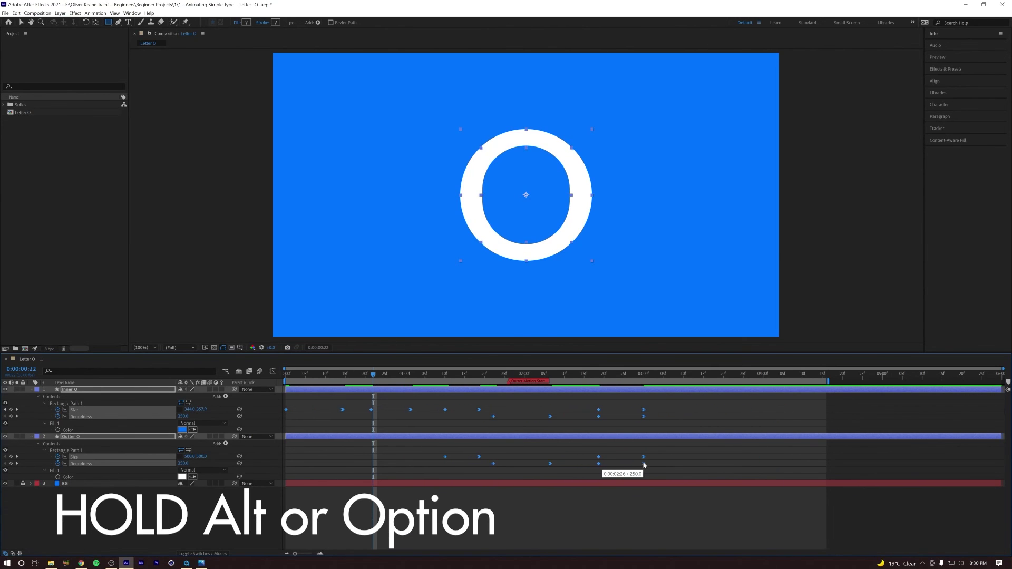
- End the work area at 0:00:03:10 and preview the retimed loop from the start
left_click_drag(644, 375, 685, 378)
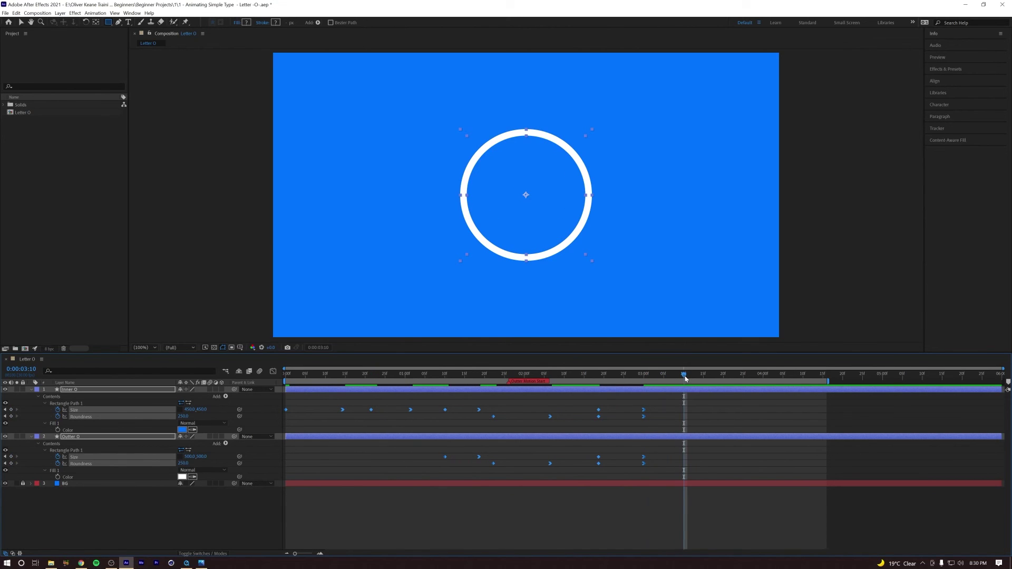
key("n")
key("Home")
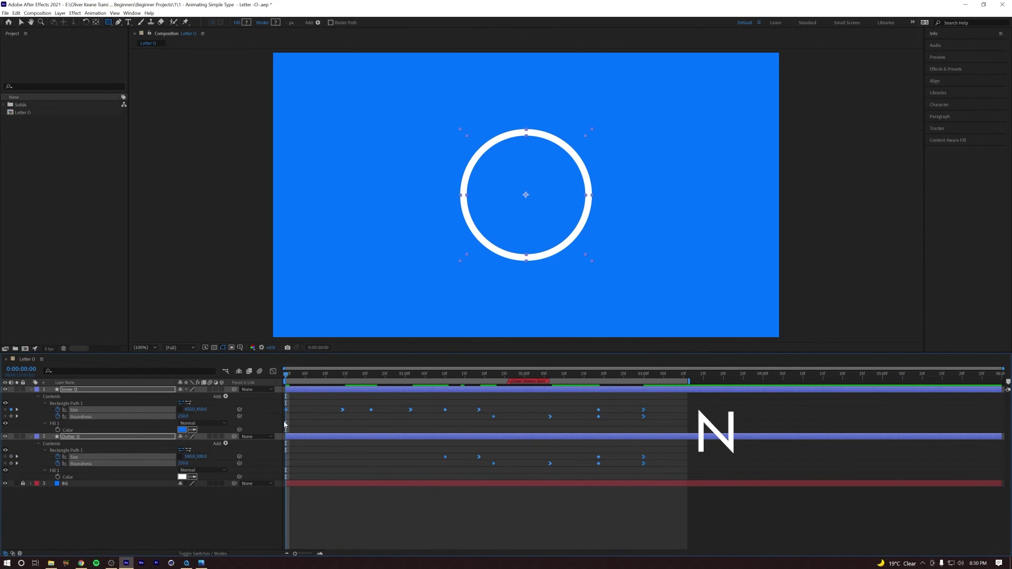
key("space")
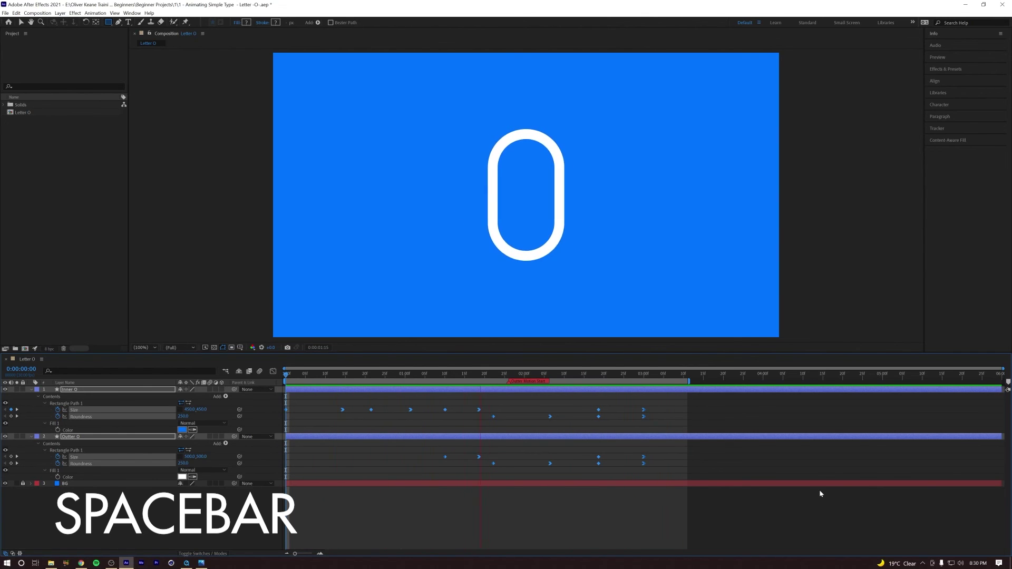
key("space")
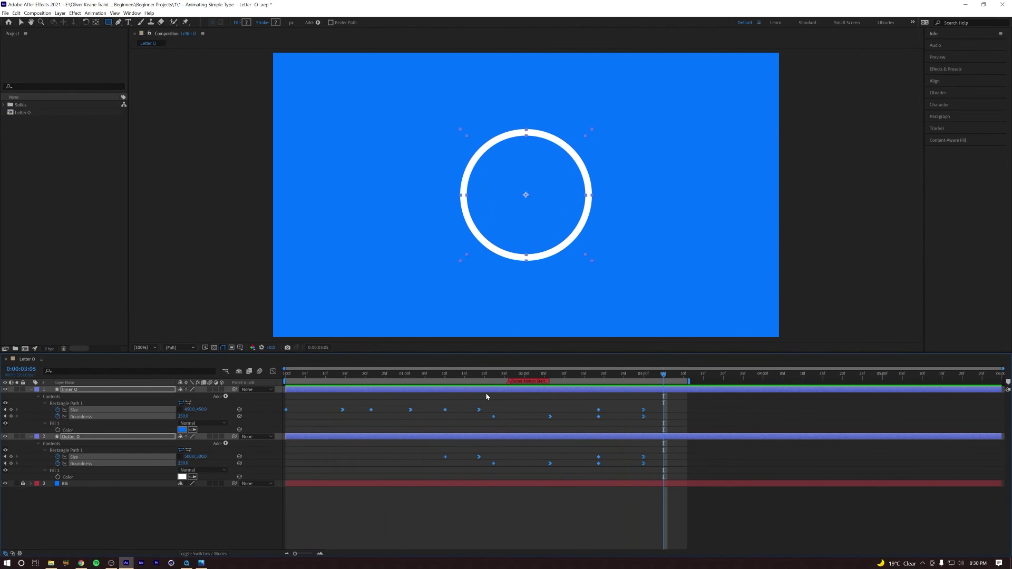